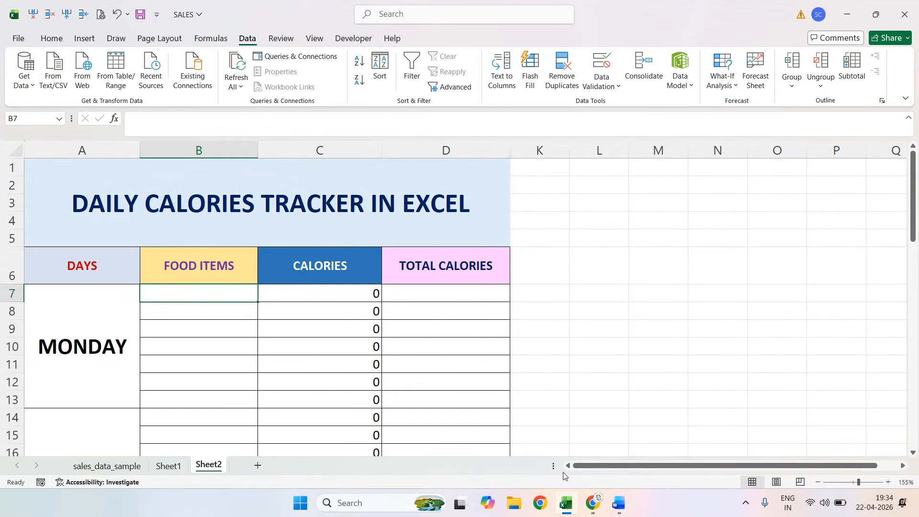
Step: Switch to Sheet1 and look through the day blocks of the sample calories tracker from Monday to Thursday
{"action": "left_click", "coordinate": [168, 465]}
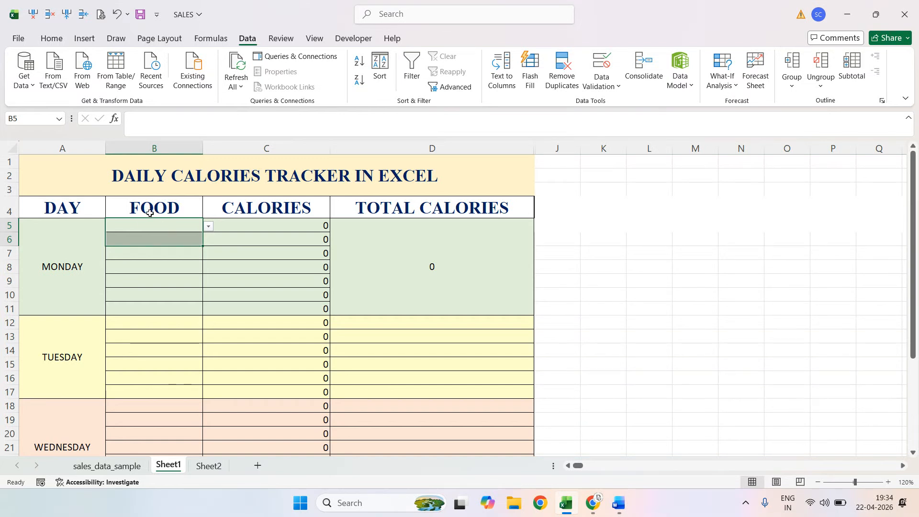
{"action": "left_click", "coordinate": [84, 271]}
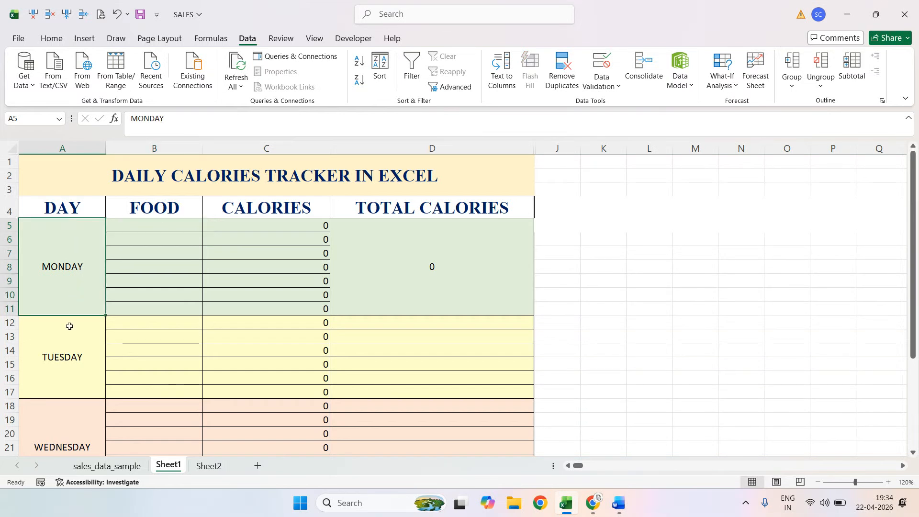
{"action": "left_click", "coordinate": [68, 345]}
{"action": "scroll", "coordinate": [69, 344], "scroll_direction": "down", "scroll_amount": 3}
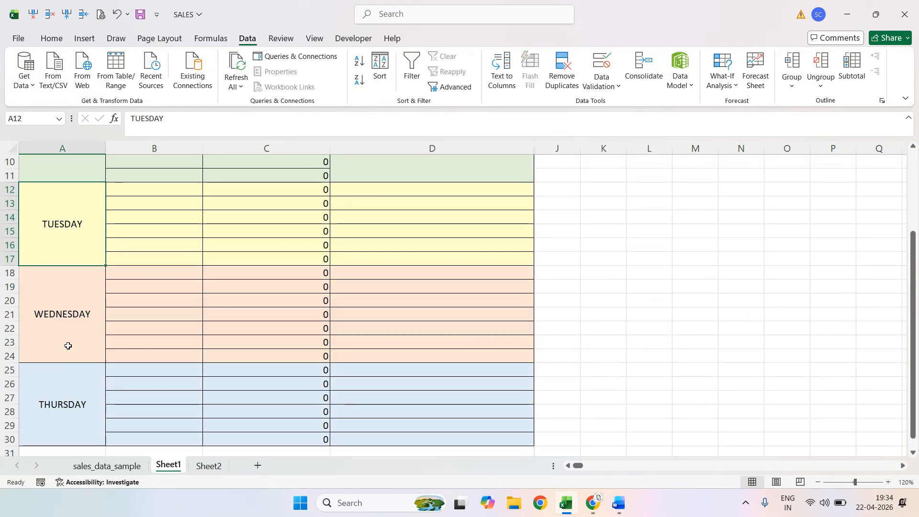
{"action": "scroll", "coordinate": [66, 342], "scroll_direction": "down", "scroll_amount": 4}
{"action": "scroll", "coordinate": [66, 342], "scroll_direction": "up", "scroll_amount": 4}
{"action": "scroll", "coordinate": [67, 342], "scroll_direction": "up", "scroll_amount": 3}
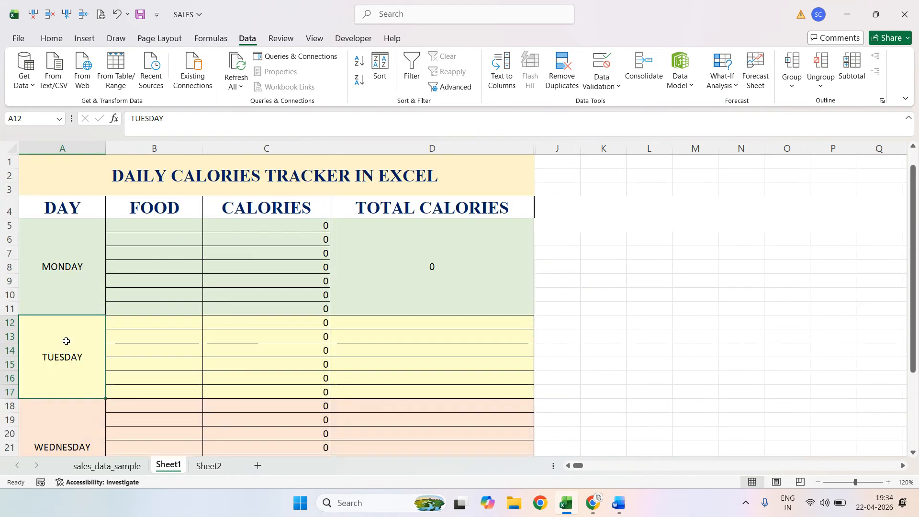
Step: Choose RICE in B5 and DAL in B6 as Monday's food items, checking the calories formula beside each
{"action": "left_click", "coordinate": [169, 228]}
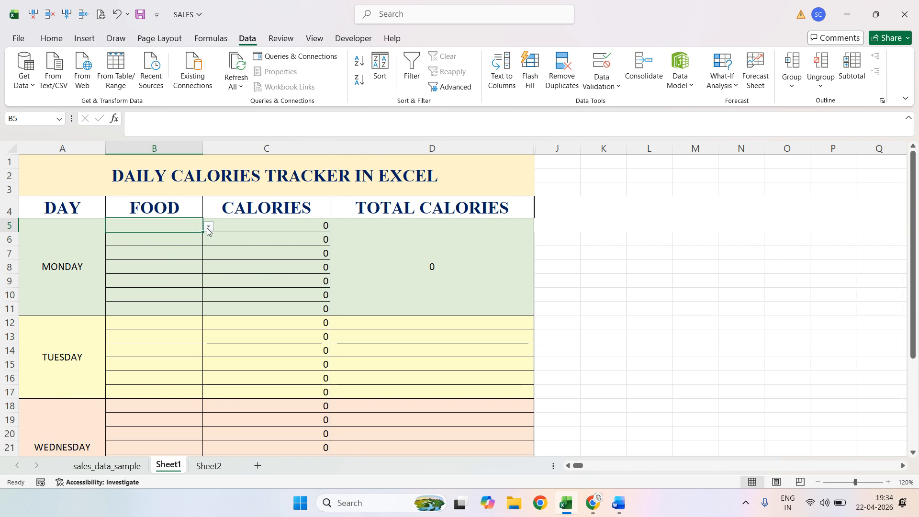
{"action": "left_click", "coordinate": [209, 227]}
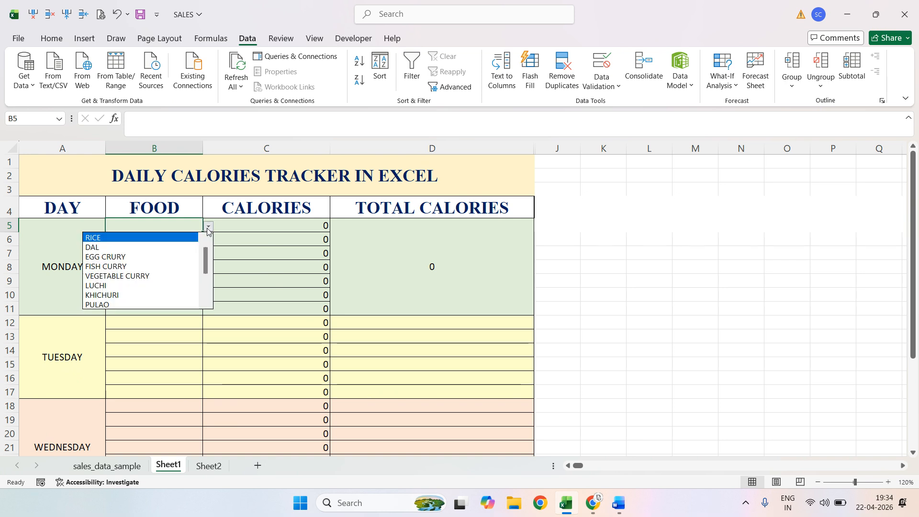
{"action": "left_click", "coordinate": [167, 245]}
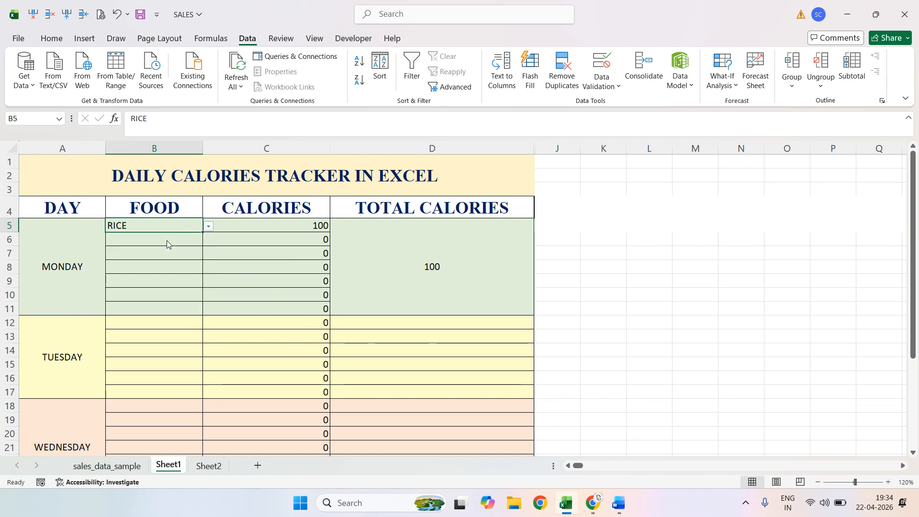
{"action": "left_click", "coordinate": [256, 225]}
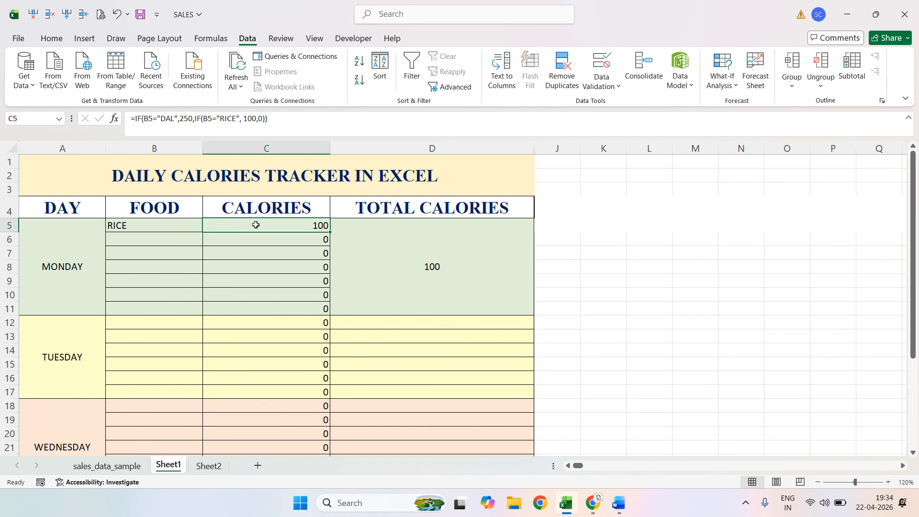
{"action": "left_click", "coordinate": [190, 243]}
{"action": "left_click", "coordinate": [208, 241]}
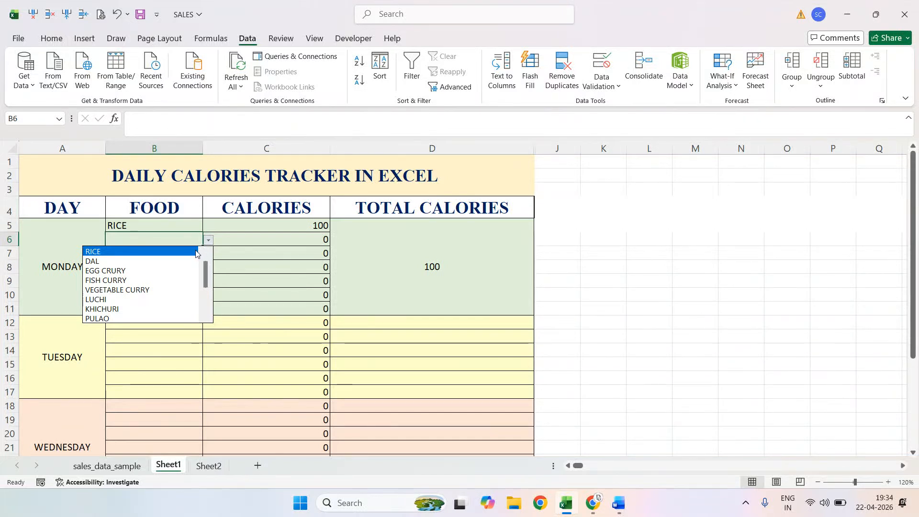
{"action": "left_click", "coordinate": [181, 261]}
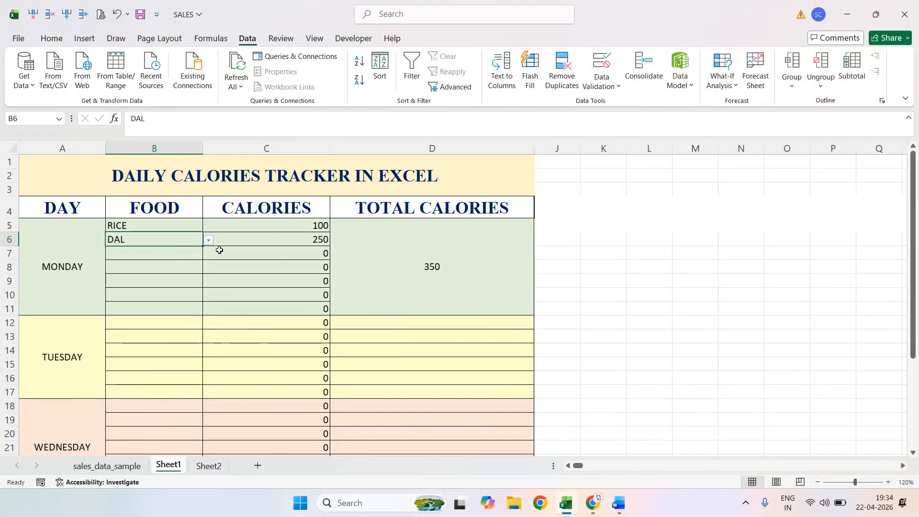
{"action": "left_click", "coordinate": [277, 236]}
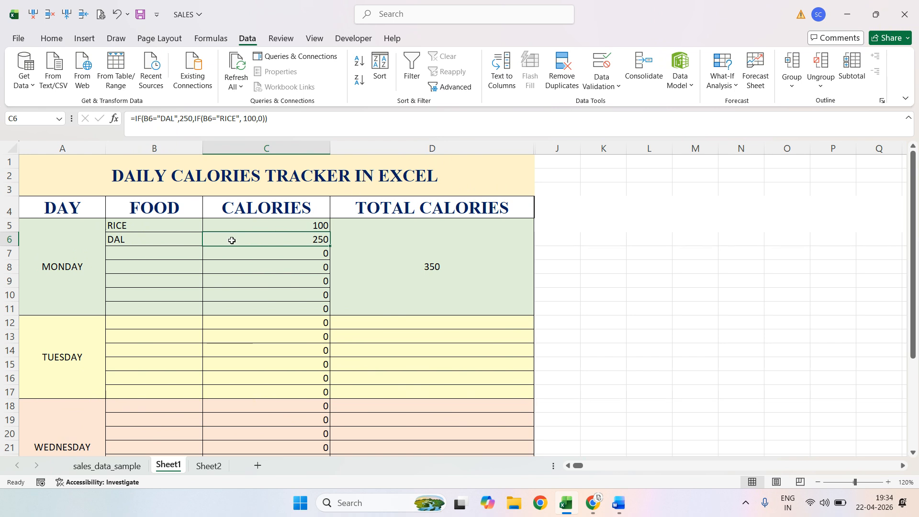
Step: Inspect the formula behind Monday's total calories at a larger view of the table
{"action": "scroll", "coordinate": [232, 240], "scroll_direction": "up", "scroll_amount": 5}
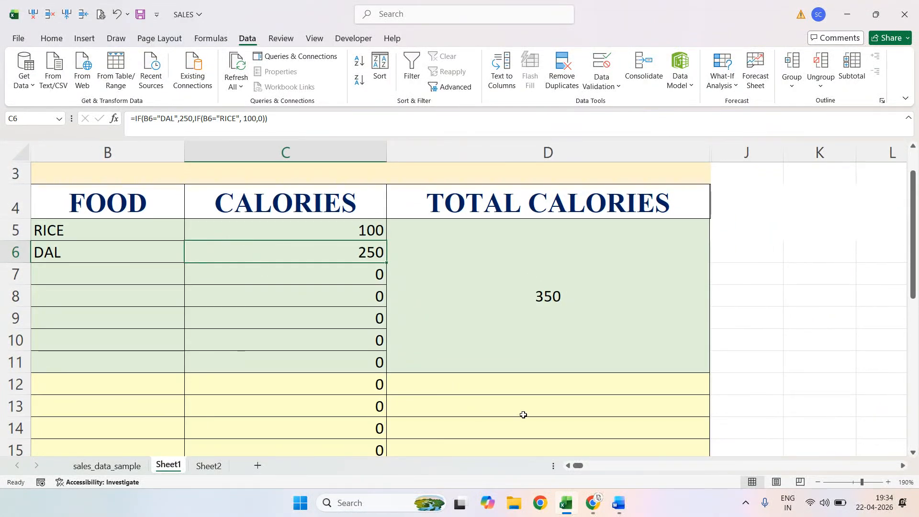
{"action": "left_click_drag", "start_coordinate": [578, 466], "coordinate": [573, 466]}
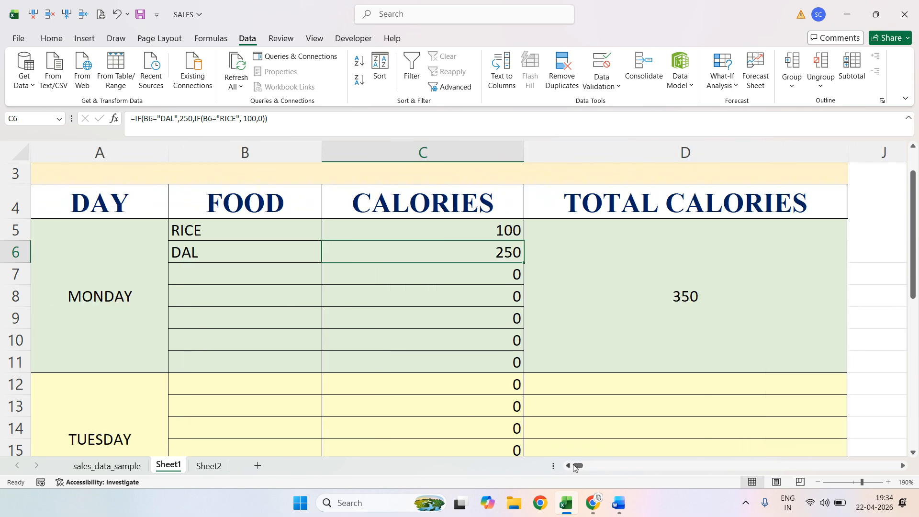
{"action": "left_click", "coordinate": [643, 249]}
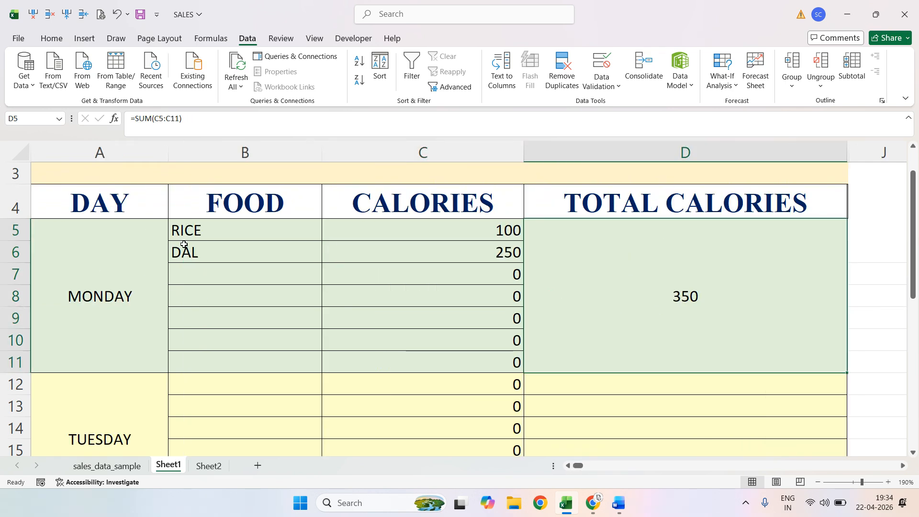
Step: Change Monday's first food item in B5 to DAL and check its calories and the day's total
{"action": "left_click", "coordinate": [217, 229]}
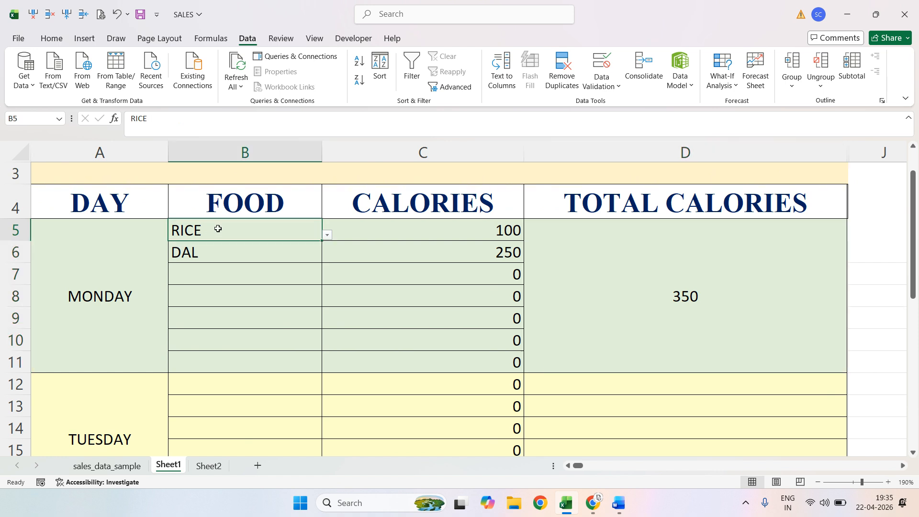
{"action": "left_click", "coordinate": [327, 237]}
{"action": "left_click", "coordinate": [234, 263]}
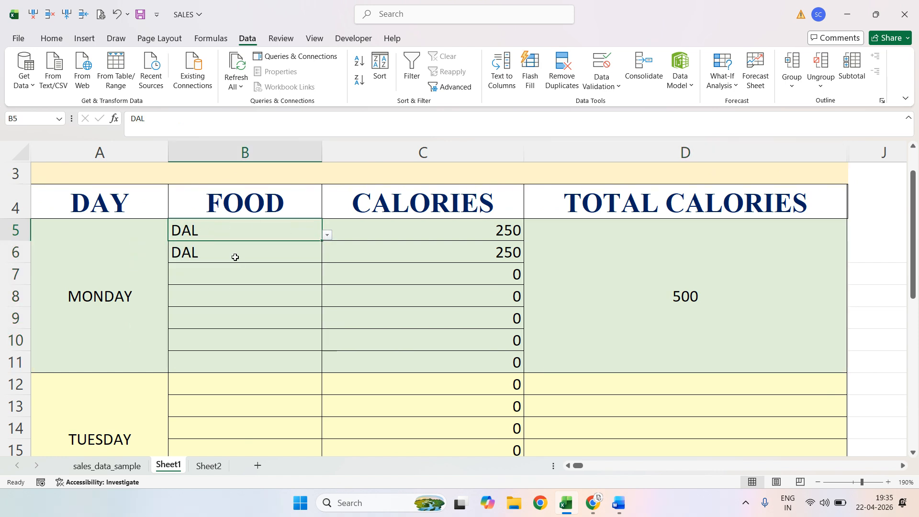
{"action": "left_click", "coordinate": [460, 229]}
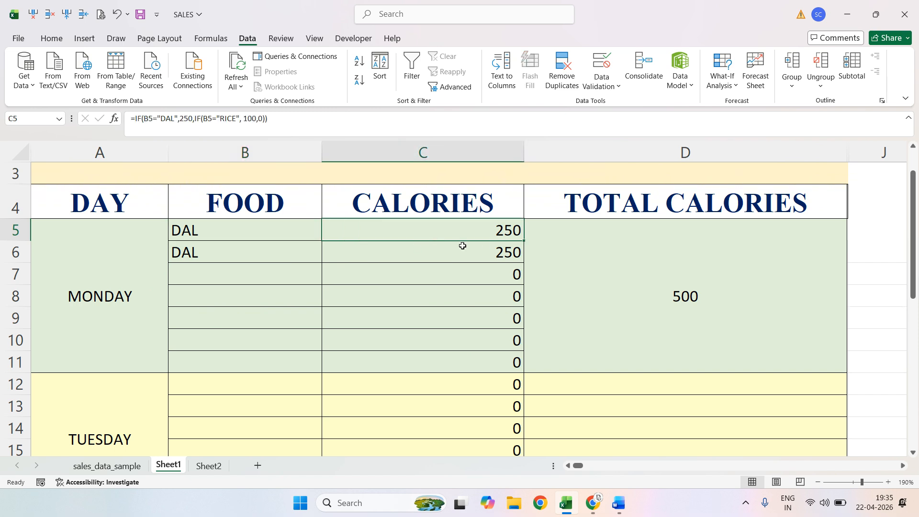
{"action": "left_click", "coordinate": [678, 250]}
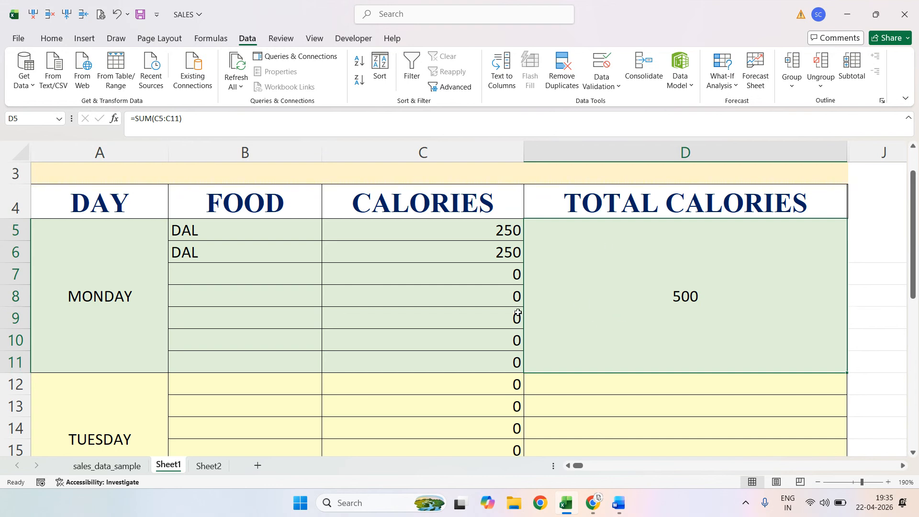
Step: Look at the tracker title on Sheet1 and the matching title on Sheet2
{"action": "scroll", "coordinate": [421, 287], "scroll_direction": "up", "scroll_amount": 1}
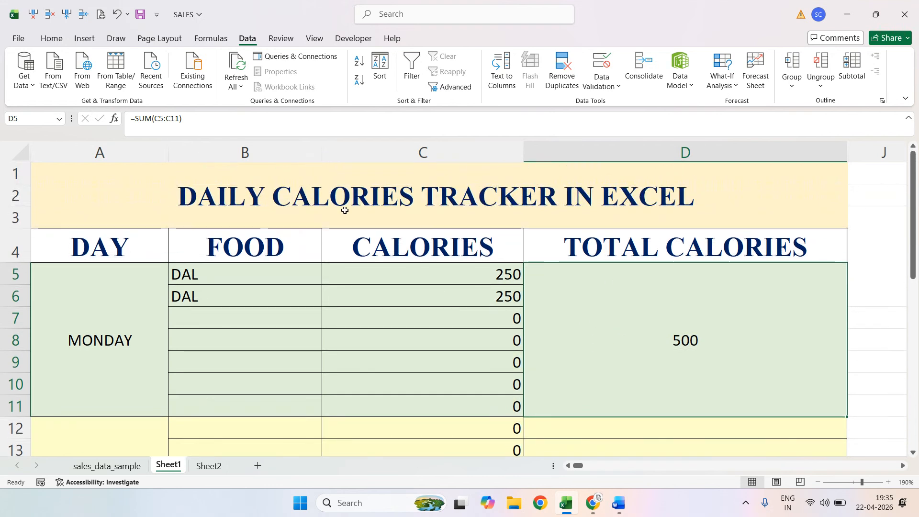
{"action": "left_click", "coordinate": [245, 184]}
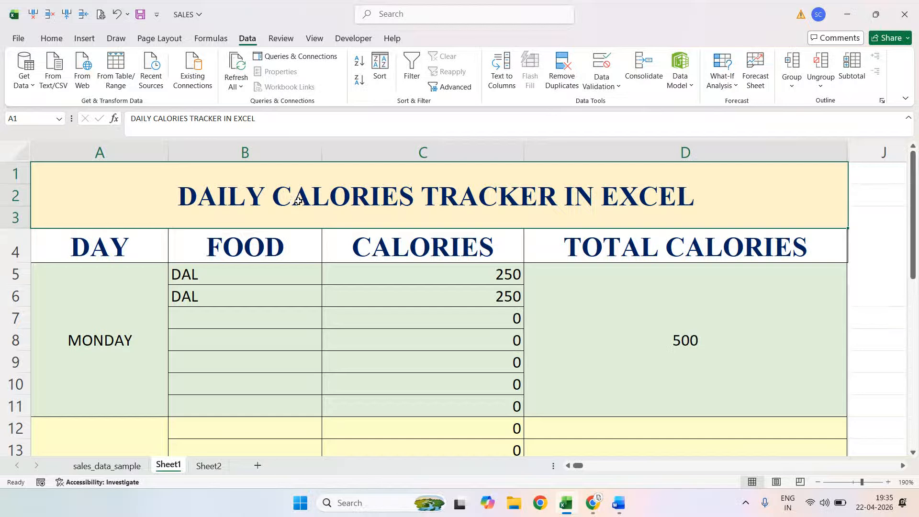
{"action": "left_click", "coordinate": [209, 465]}
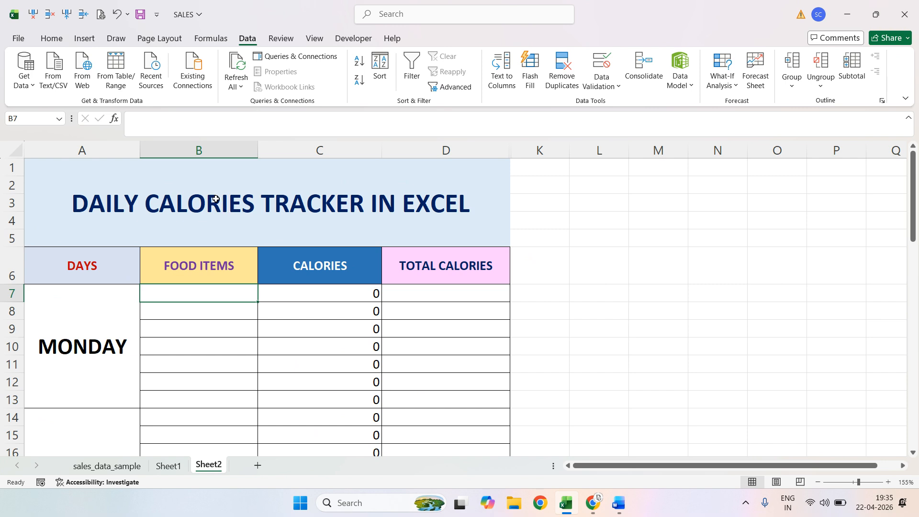
{"action": "left_click", "coordinate": [200, 178]}
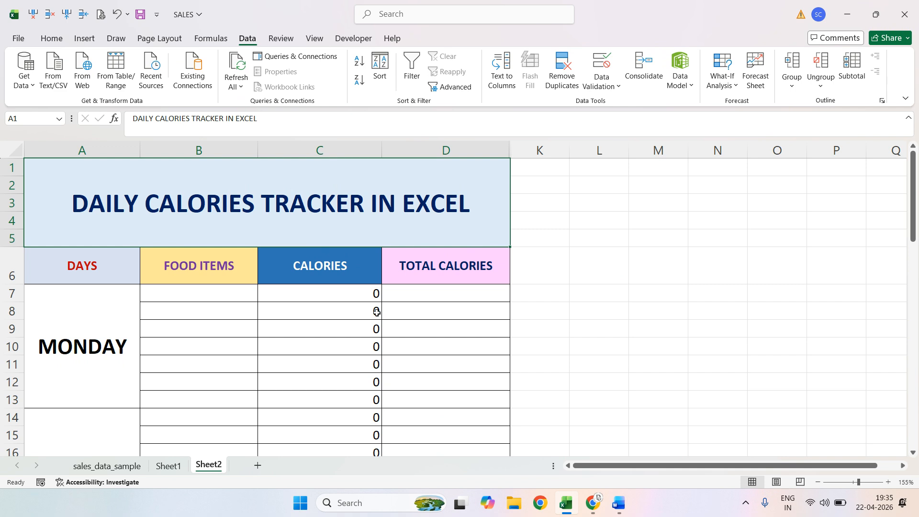
Step: Add a new worksheet and merge and center cells A1:K7 for the title
{"action": "left_click", "coordinate": [257, 465]}
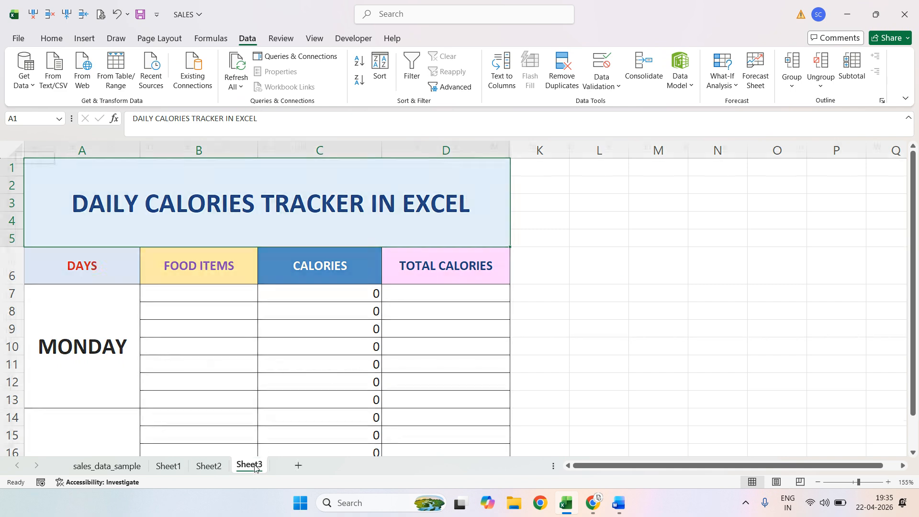
{"action": "left_click_drag", "start_coordinate": [33, 159], "coordinate": [414, 224]}
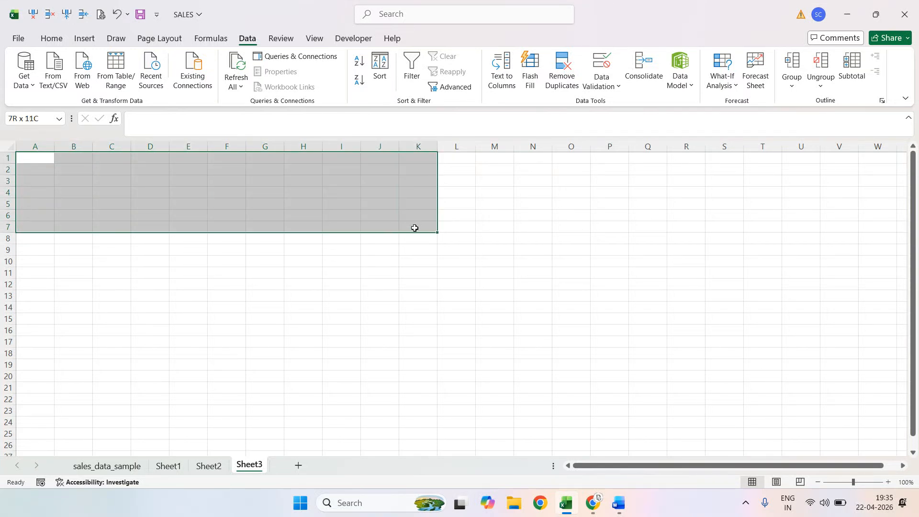
{"action": "left_click_drag", "start_coordinate": [415, 229], "coordinate": [414, 228]}
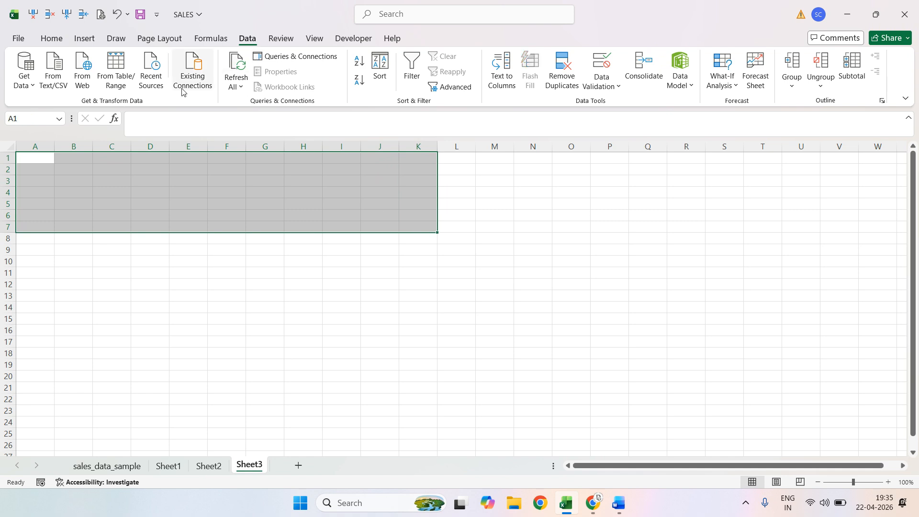
{"action": "left_click", "coordinate": [57, 40]}
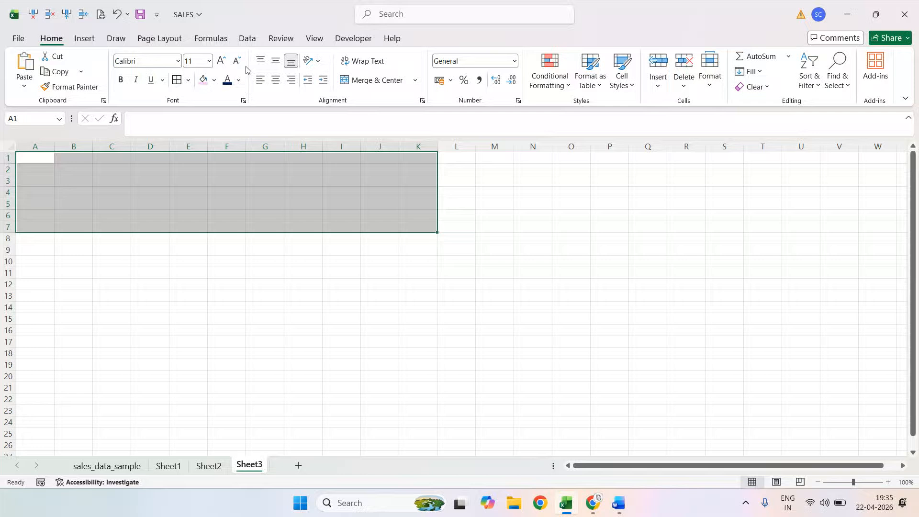
{"action": "left_click", "coordinate": [384, 82]}
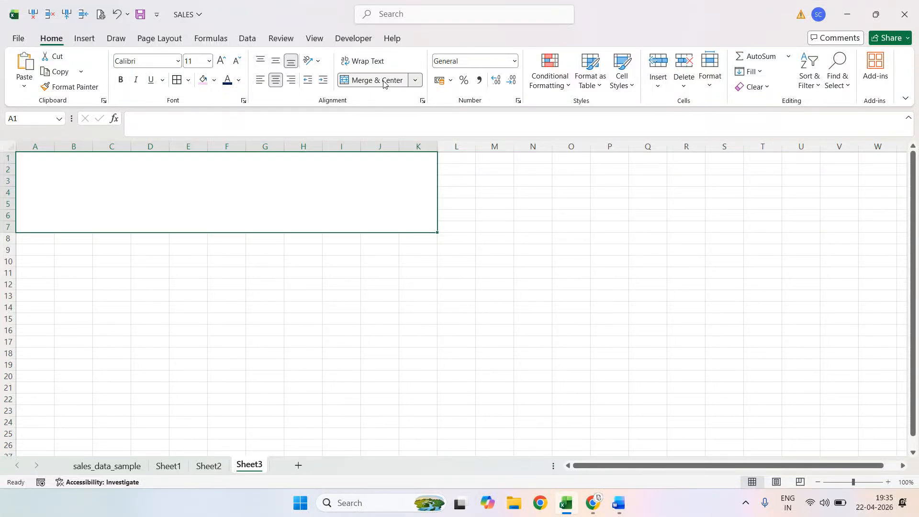
Step: Enter the title DAILY CALORIES TRACKER IN EXCEL in the merged cell
{"action": "type", "text": "DAILY C"}
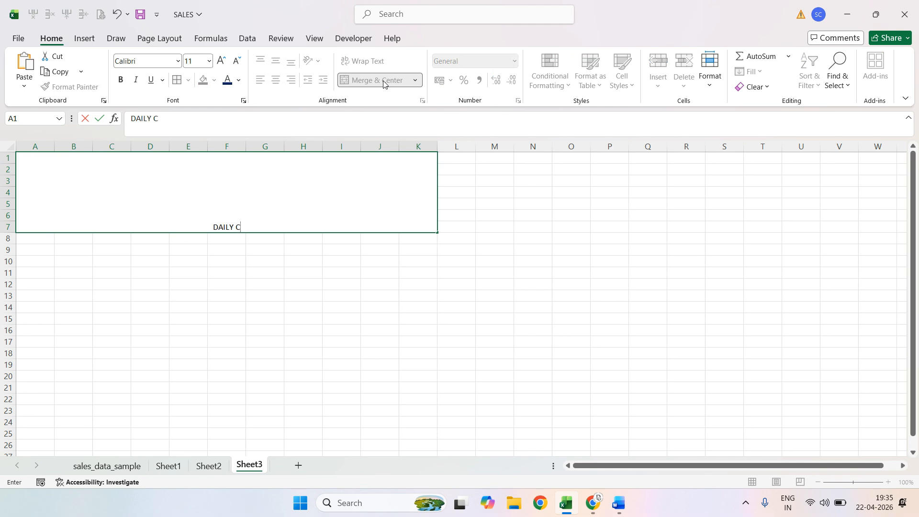
{"action": "type", "text": "ALORIES R"}
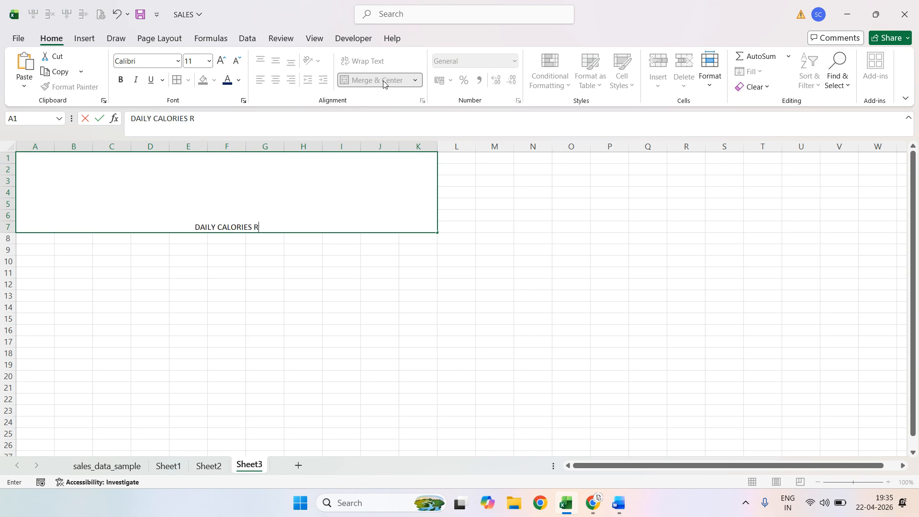
{"action": "type", "text": "RACKER IN E"}
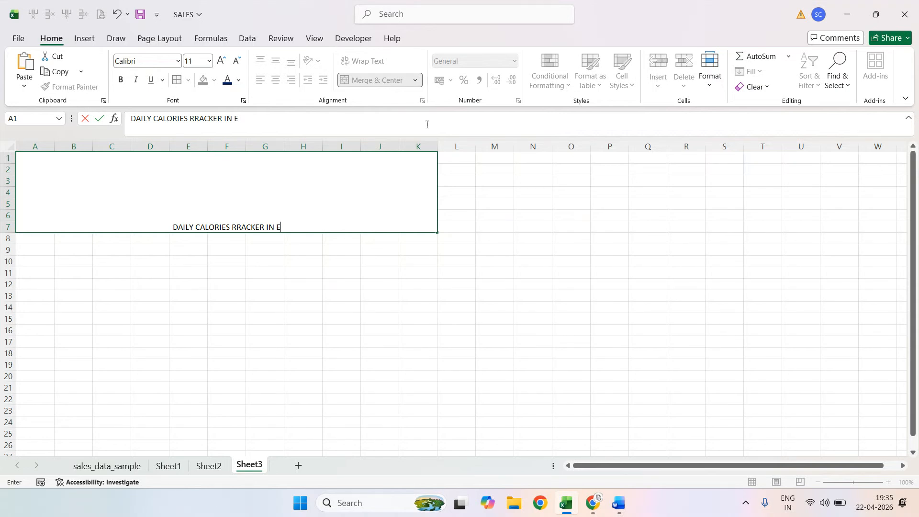
{"action": "left_click", "coordinate": [238, 227]}
{"action": "key", "text": "BackSpace"}
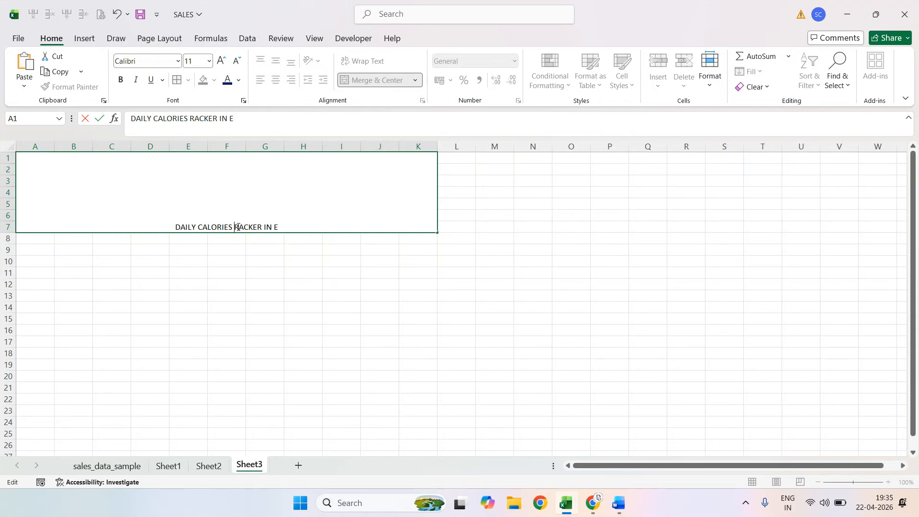
{"action": "type", "text": "T"}
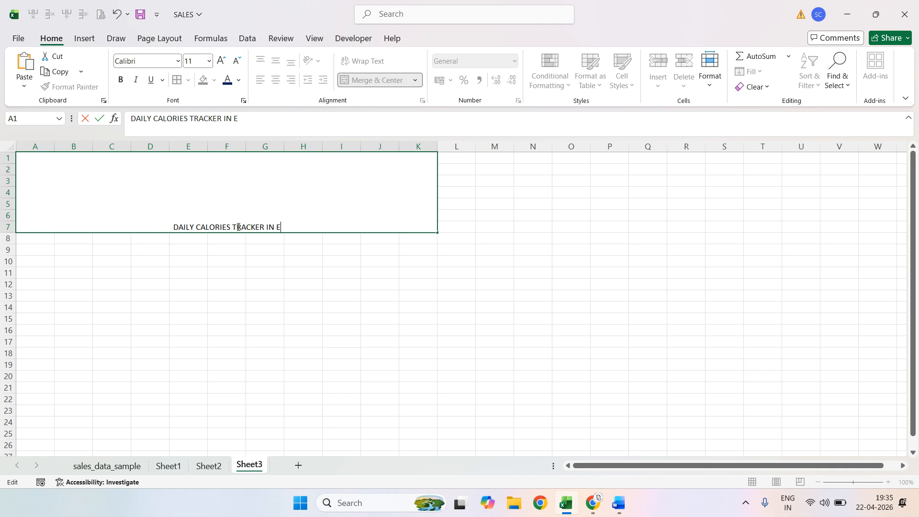
{"action": "type", "text": "XCEL"}
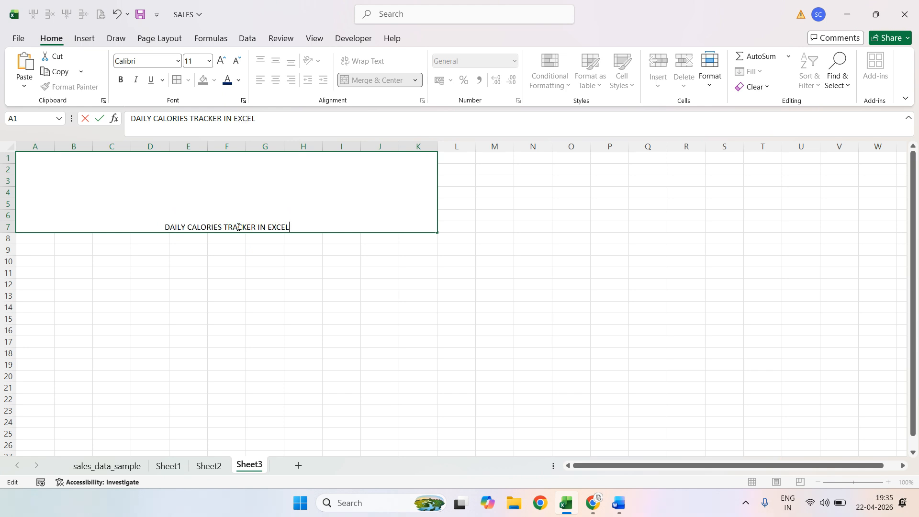
{"action": "left_click", "coordinate": [249, 257]}
Step: Confirm the title entry in the merged cell A1:K7
{"action": "left_click", "coordinate": [246, 159]}
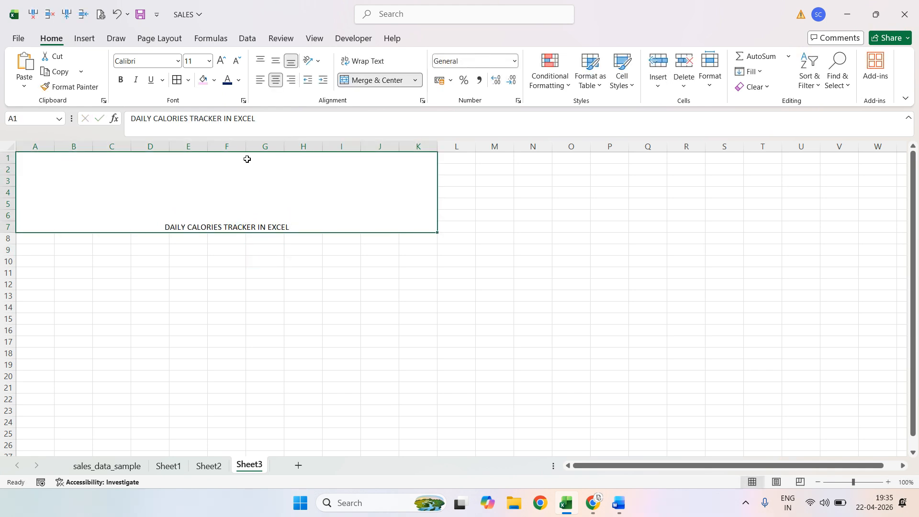
{"action": "left_click", "coordinate": [178, 61]}
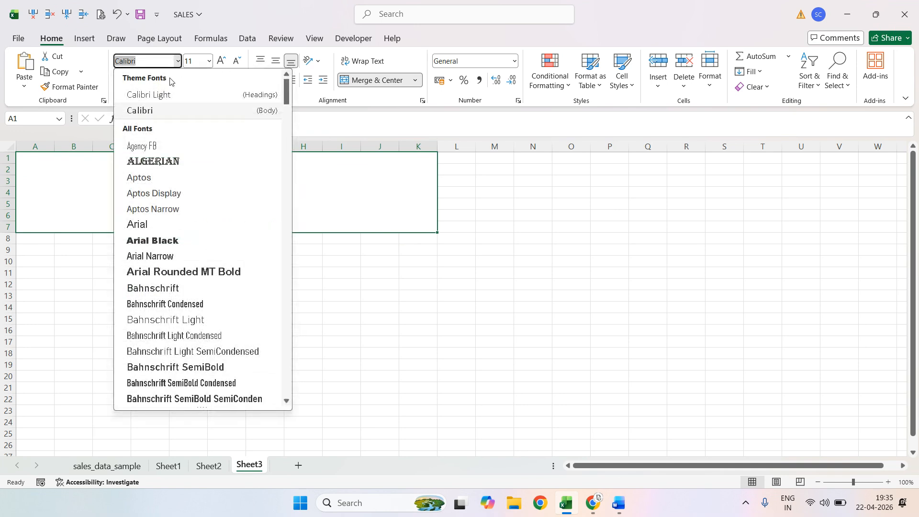
{"action": "type", "text": "Tim"}
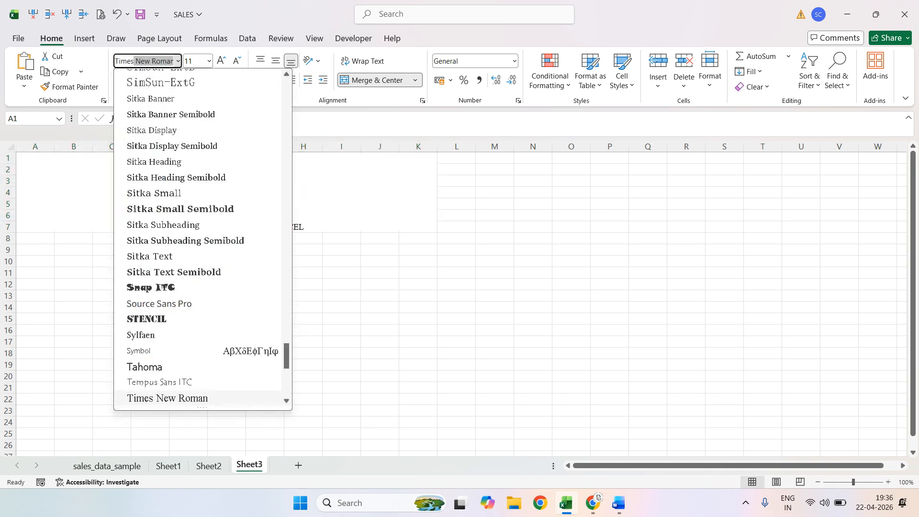
{"action": "key", "text": "Escape"}
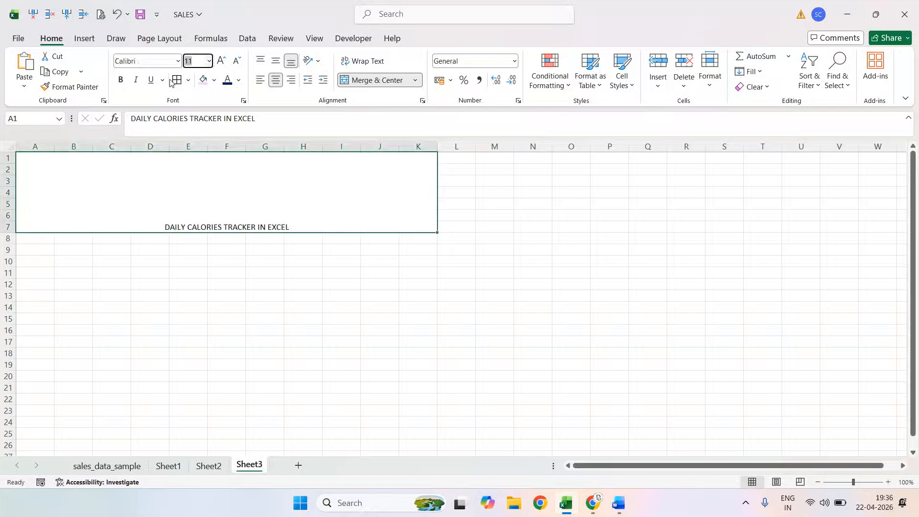
Step: Make the title bold and dark blue with font size 24
{"action": "left_click", "coordinate": [121, 80]}
{"action": "left_click", "coordinate": [238, 80]}
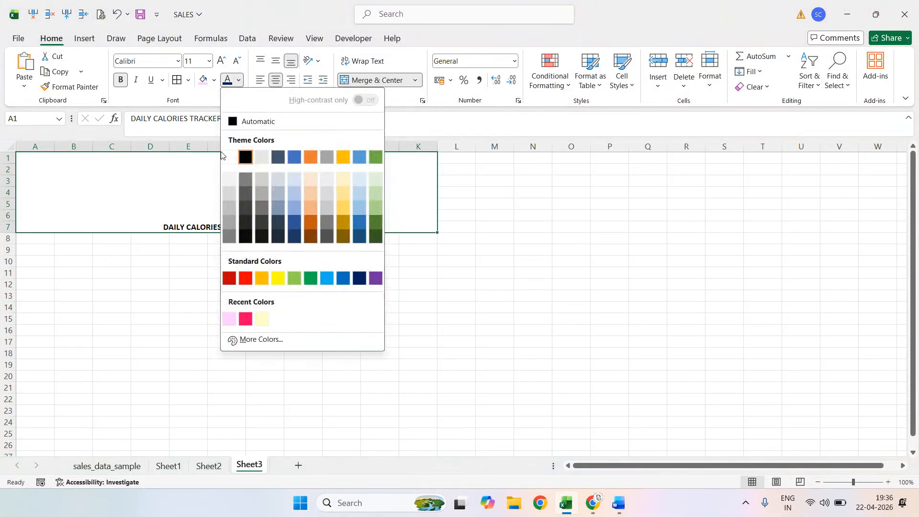
{"action": "left_click", "coordinate": [360, 278]}
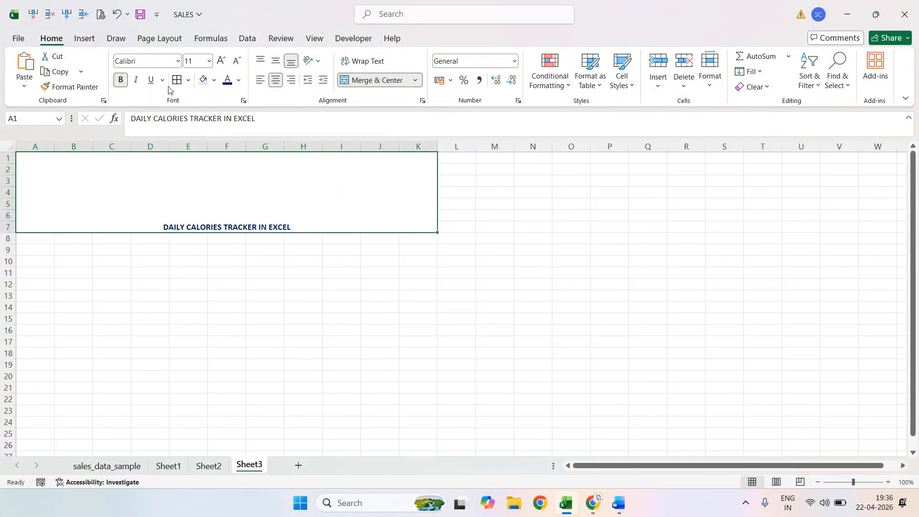
{"action": "left_click", "coordinate": [224, 65]}
{"action": "left_click", "coordinate": [224, 65]}
{"action": "left_click", "coordinate": [225, 65]}
{"action": "left_click", "coordinate": [224, 65]}
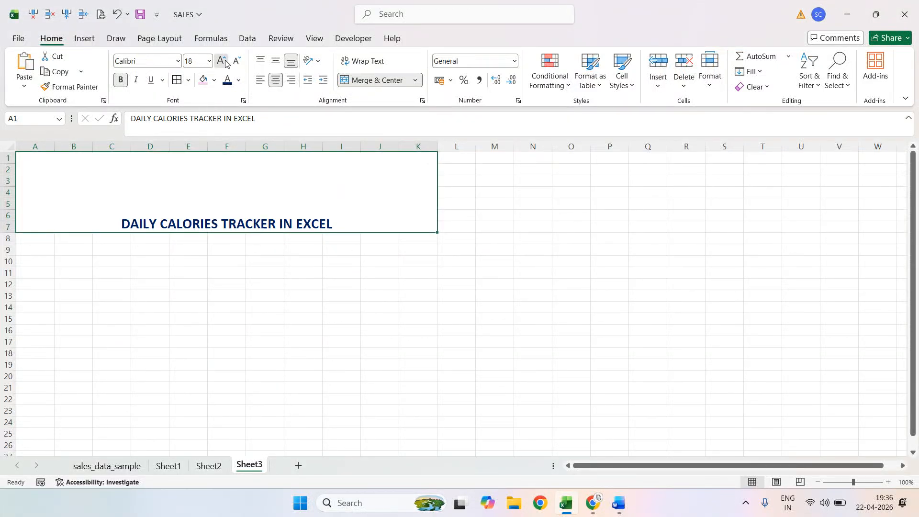
{"action": "left_click", "coordinate": [226, 65]}
{"action": "left_click", "coordinate": [226, 64]}
{"action": "left_click", "coordinate": [226, 64]}
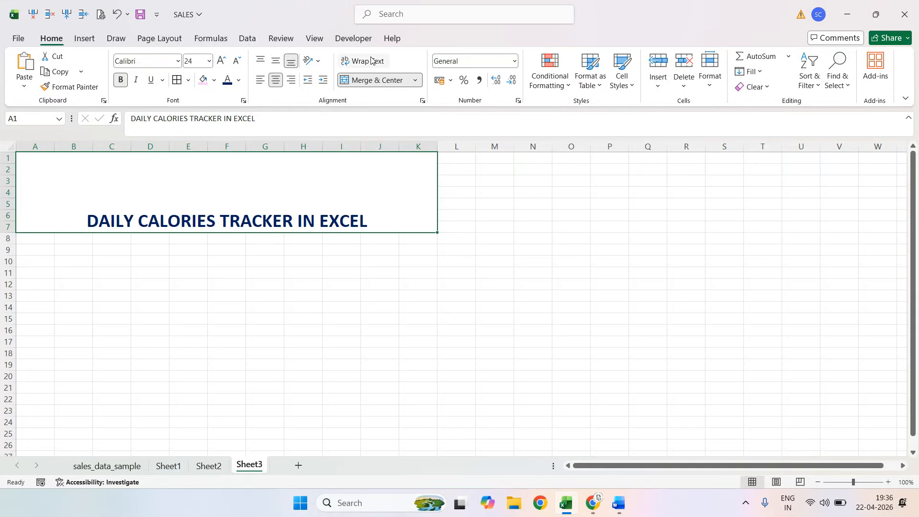
Step: Center the title vertically and fill the merged title cell with light blue
{"action": "left_click", "coordinate": [275, 60]}
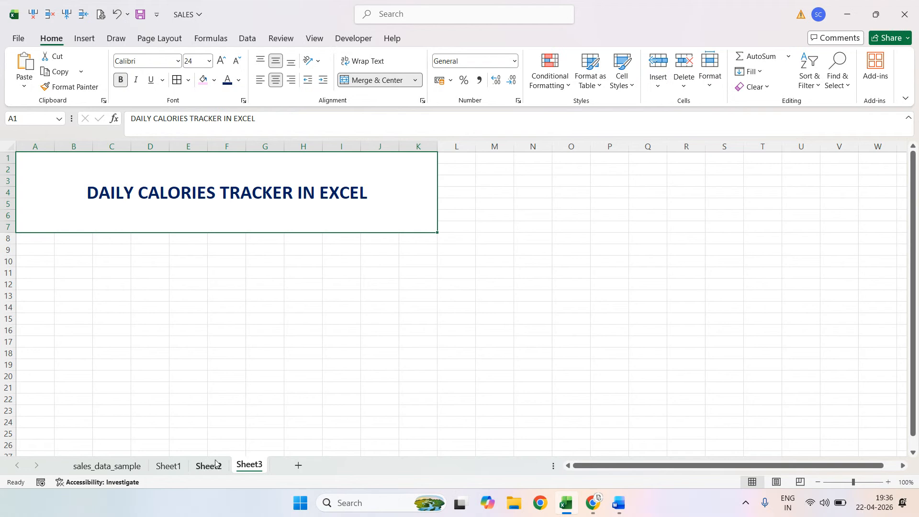
{"action": "left_click", "coordinate": [216, 80]}
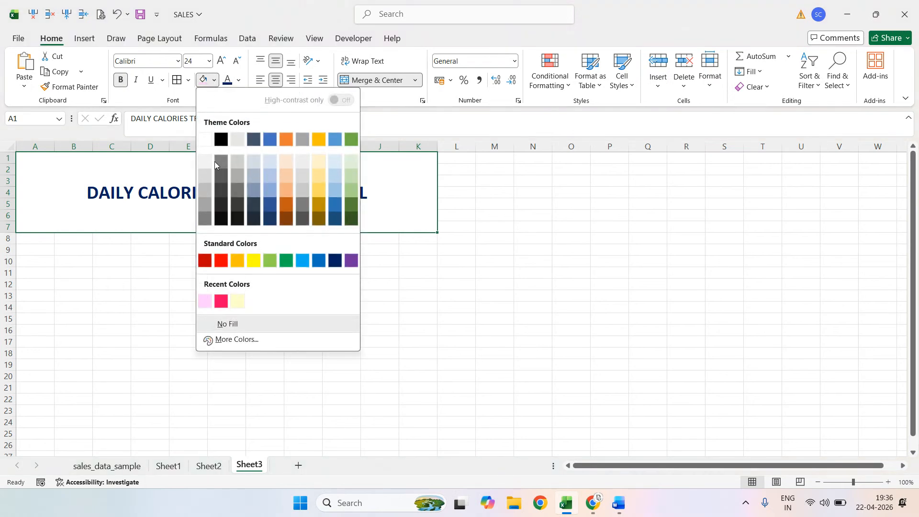
{"action": "left_click", "coordinate": [339, 160]}
{"action": "left_click", "coordinate": [211, 250]}
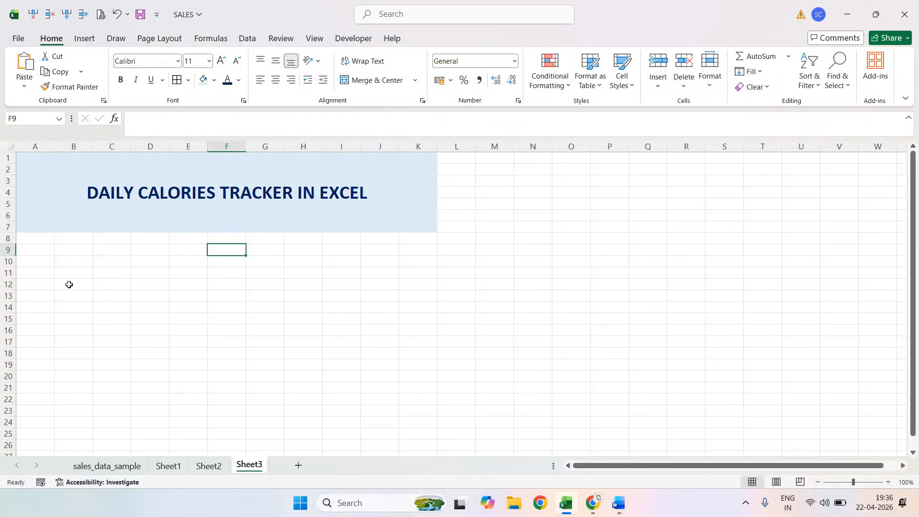
Step: Widen column A and enter the headers DAYS, FOOD ITEMS, CALORIES and TOTAL CALORIES in A8:D8
{"action": "left_click_drag", "start_coordinate": [51, 146], "coordinate": [105, 146]}
{"action": "left_click", "coordinate": [73, 242]}
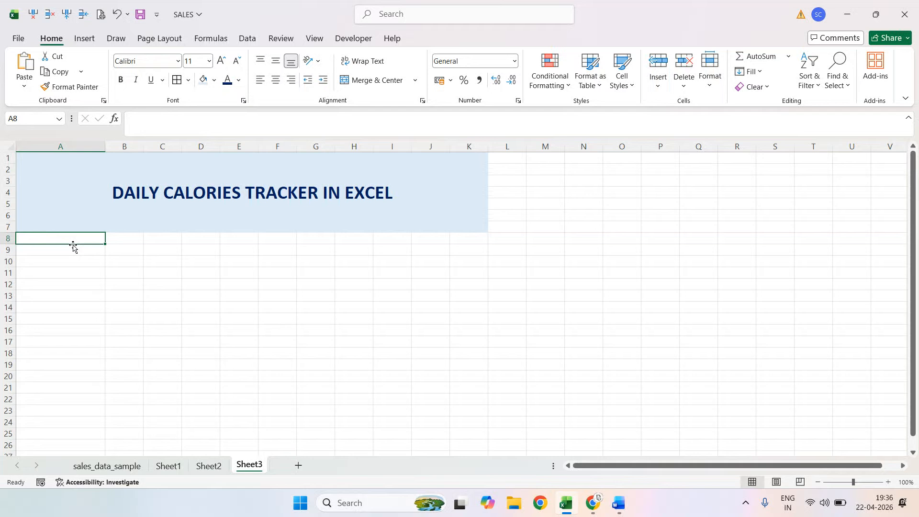
{"action": "type", "text": "DAYS"}
{"action": "key", "text": "Tab"}
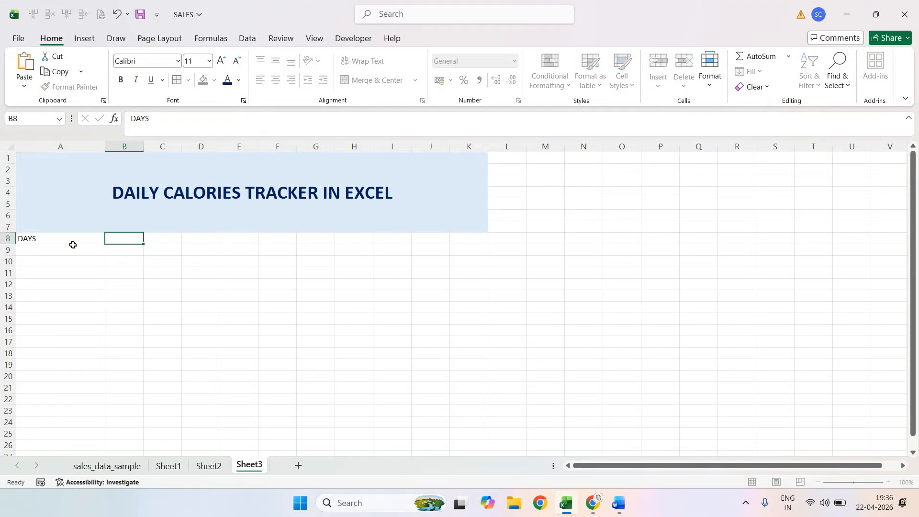
{"action": "type", "text": "FOOD ITEMS"}
{"action": "key", "text": "Tab"}
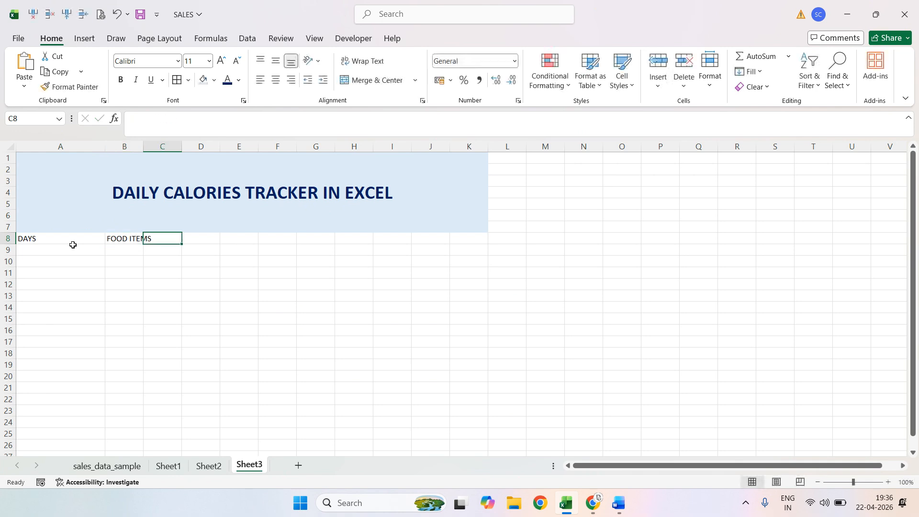
{"action": "type", "text": "CALO"}
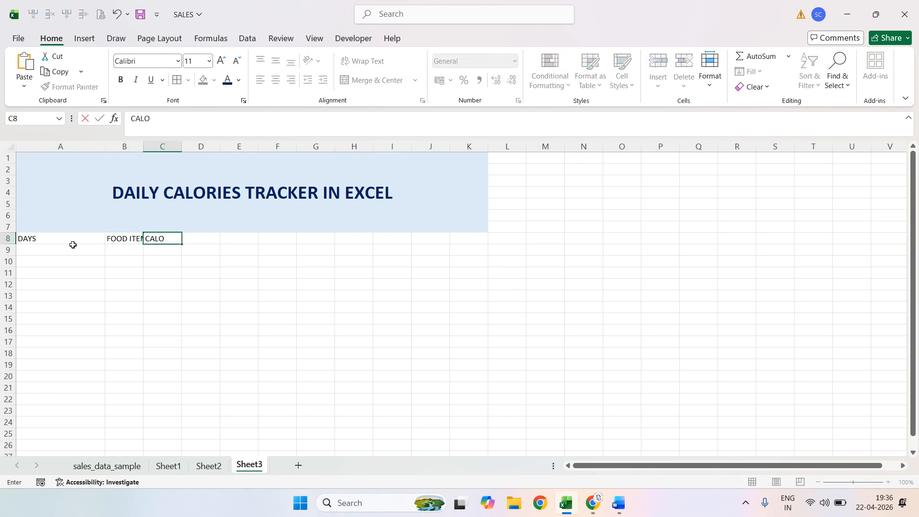
{"action": "type", "text": "RIES"}
{"action": "key", "text": "Tab"}
{"action": "type", "text": "TOT"}
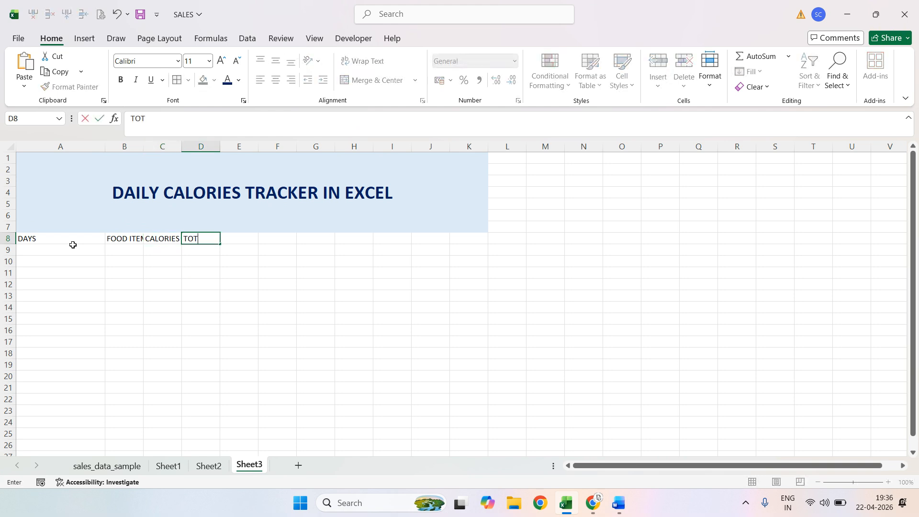
{"action": "type", "text": "AL CALORIES"}
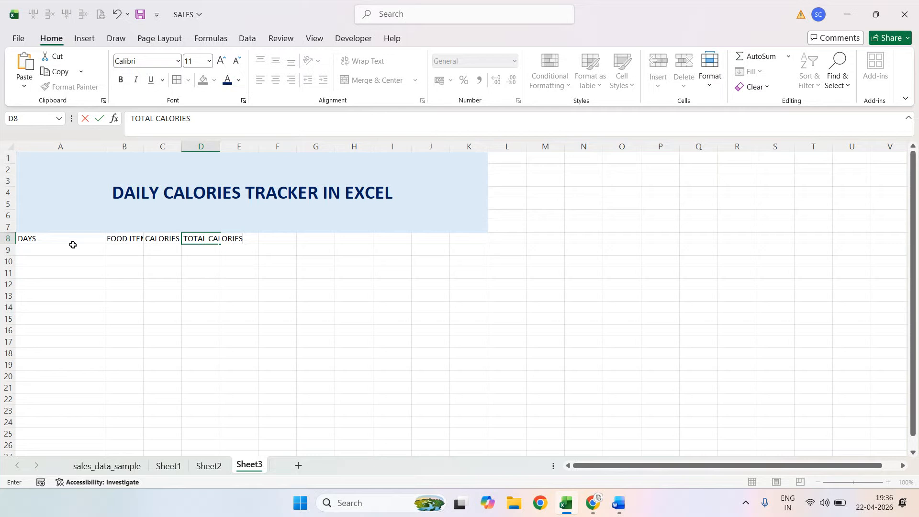
Step: Autofit columns B, C and D to their header text
{"action": "double_click", "coordinate": [142, 146]}
{"action": "left_click", "coordinate": [214, 146]}
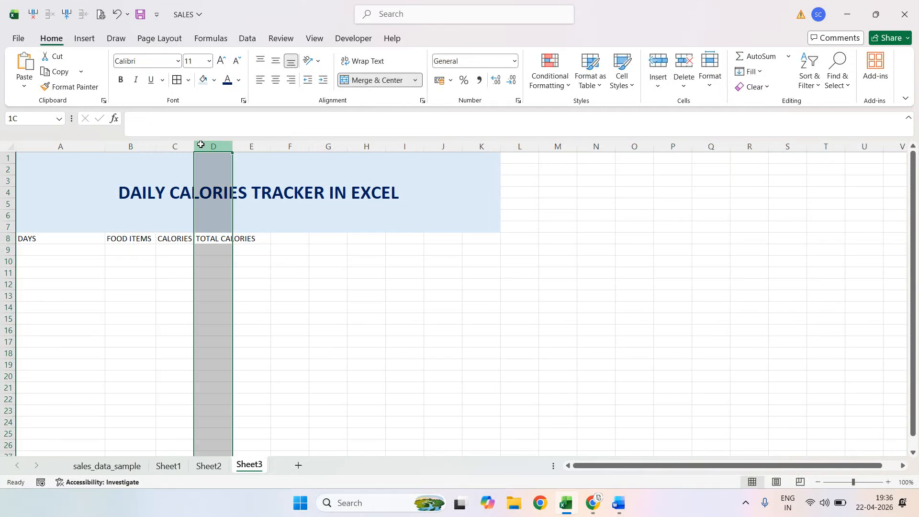
{"action": "double_click", "coordinate": [194, 146]}
{"action": "left_click_drag", "start_coordinate": [238, 147], "coordinate": [238, 147]}
{"action": "double_click", "coordinate": [238, 147]}
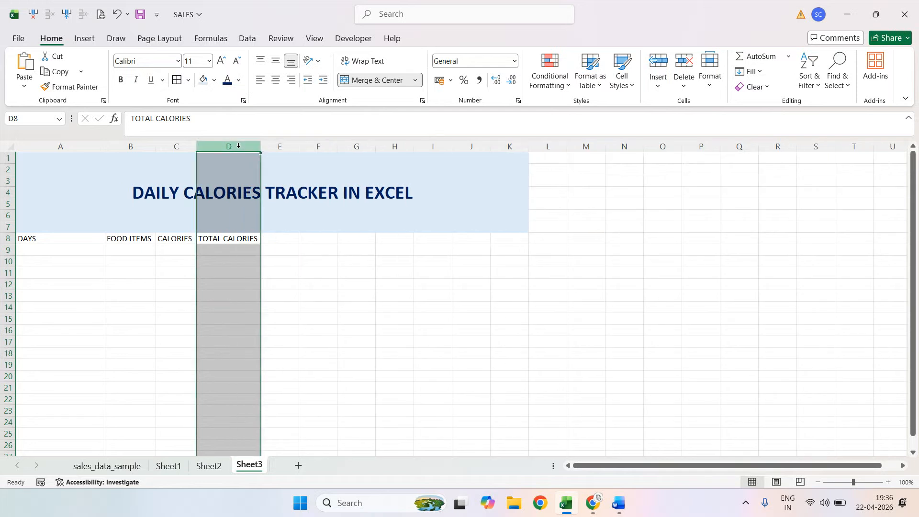
Step: Set the headers in A8:D8 to font size 16 and widen columns B and C to fit them
{"action": "left_click_drag", "start_coordinate": [25, 239], "coordinate": [221, 243]}
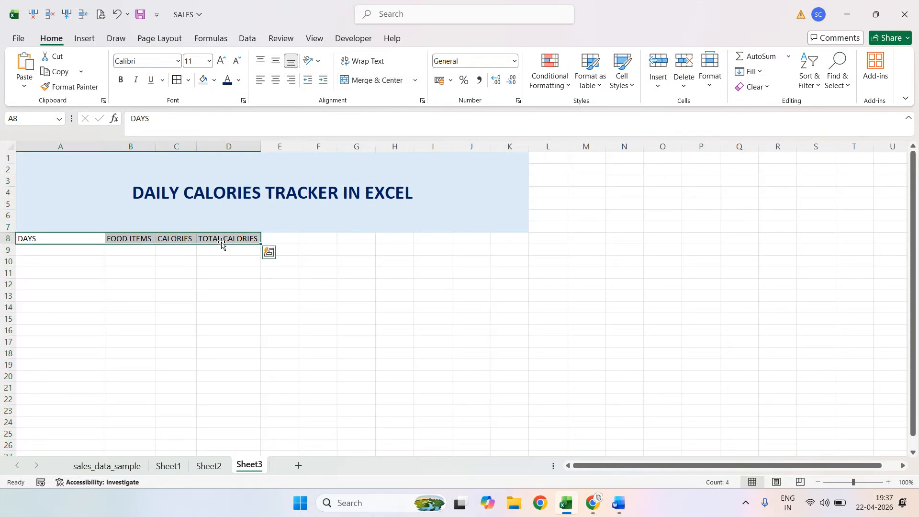
{"action": "left_click", "coordinate": [222, 60]}
{"action": "left_click", "coordinate": [221, 61]}
{"action": "left_click", "coordinate": [222, 60]}
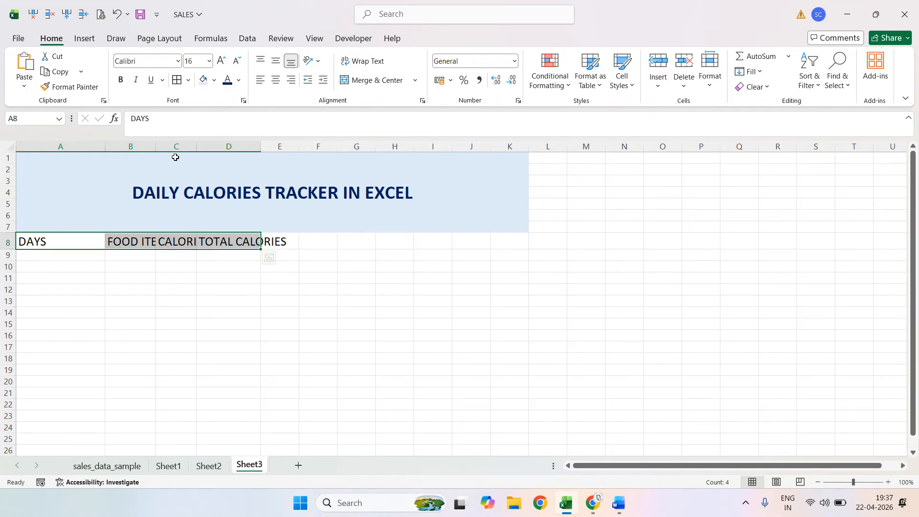
{"action": "left_click", "coordinate": [97, 243]}
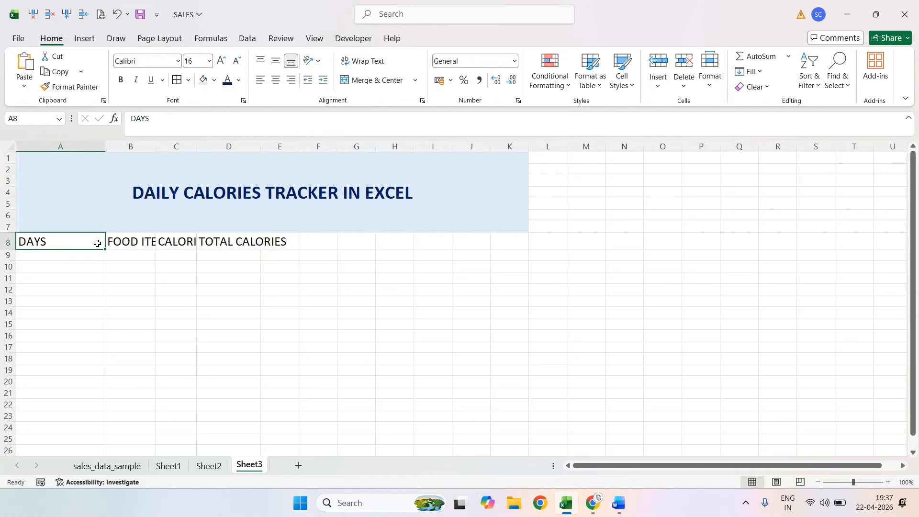
{"action": "left_click_drag", "start_coordinate": [197, 146], "coordinate": [253, 152]}
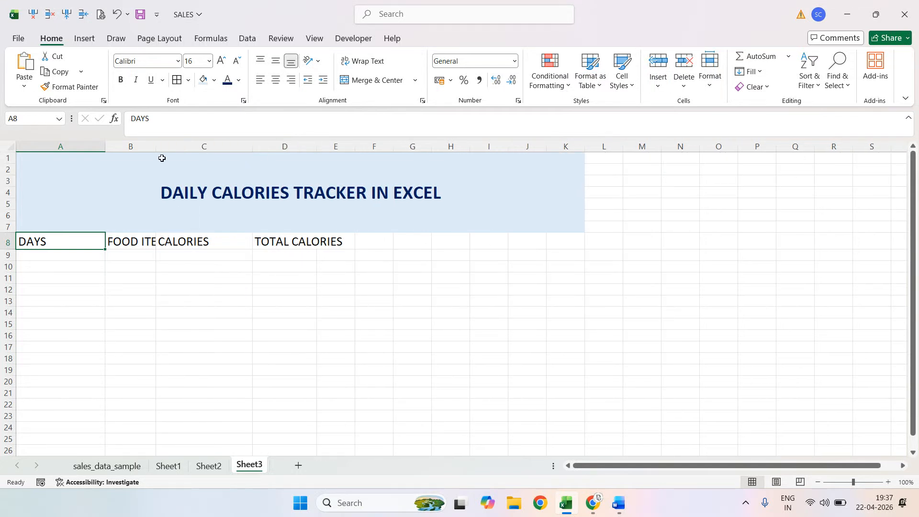
{"action": "left_click_drag", "start_coordinate": [156, 144], "coordinate": [190, 146]}
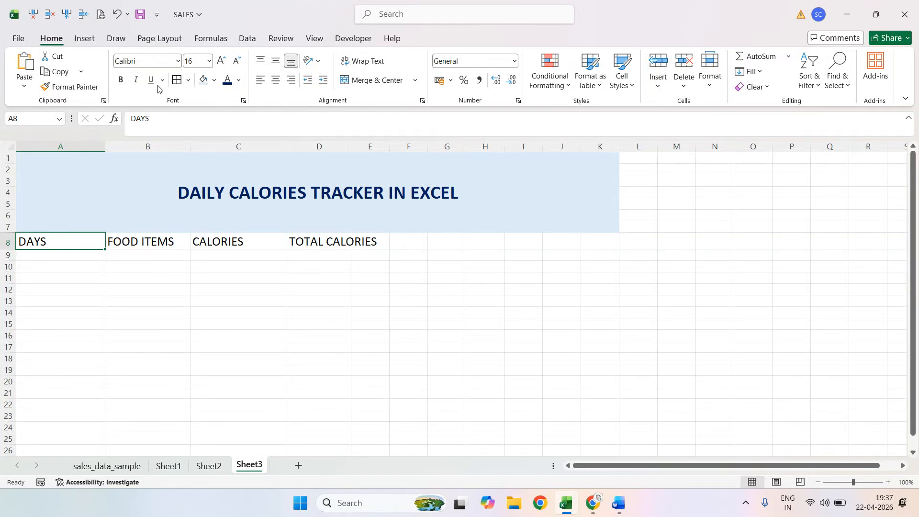
Step: Format the DAYS header in A8 as bold with a light orange fill, centered horizontally and vertically
{"action": "left_click", "coordinate": [120, 80]}
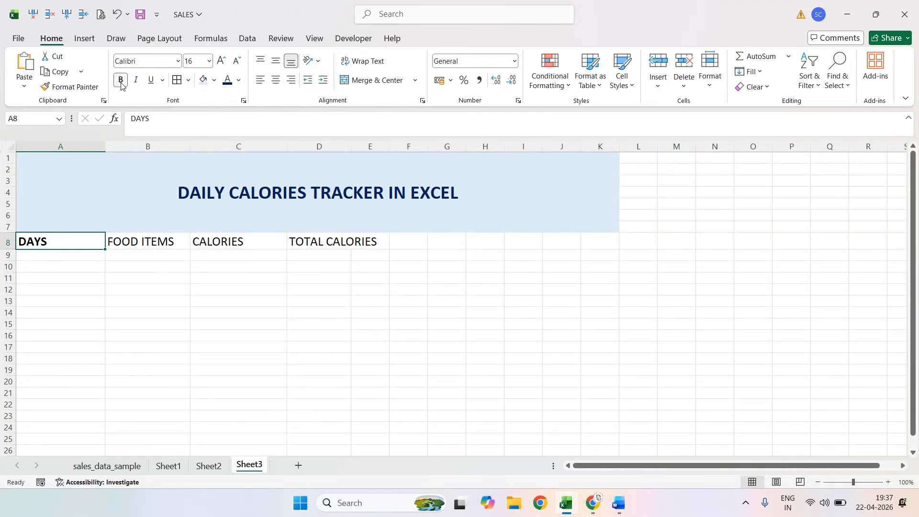
{"action": "left_click", "coordinate": [216, 81]}
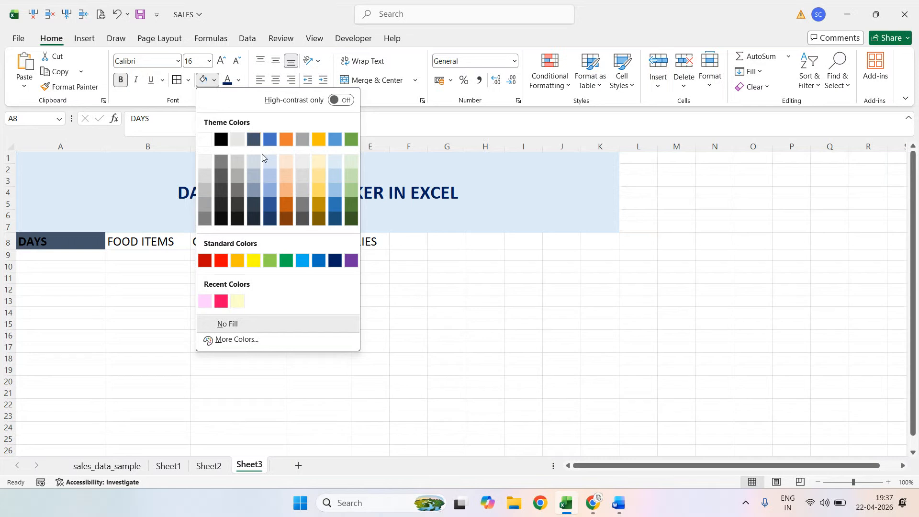
{"action": "left_click", "coordinate": [286, 161]}
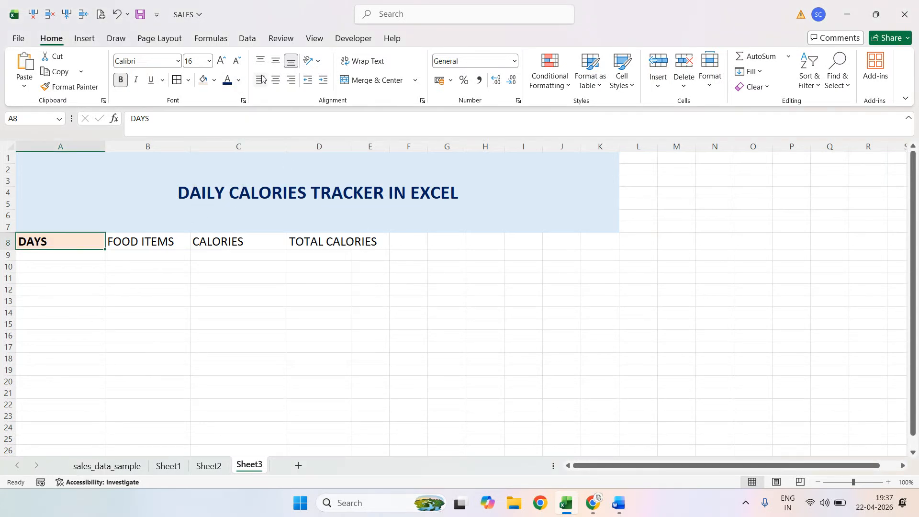
{"action": "left_click", "coordinate": [275, 61]}
{"action": "left_click", "coordinate": [274, 80]}
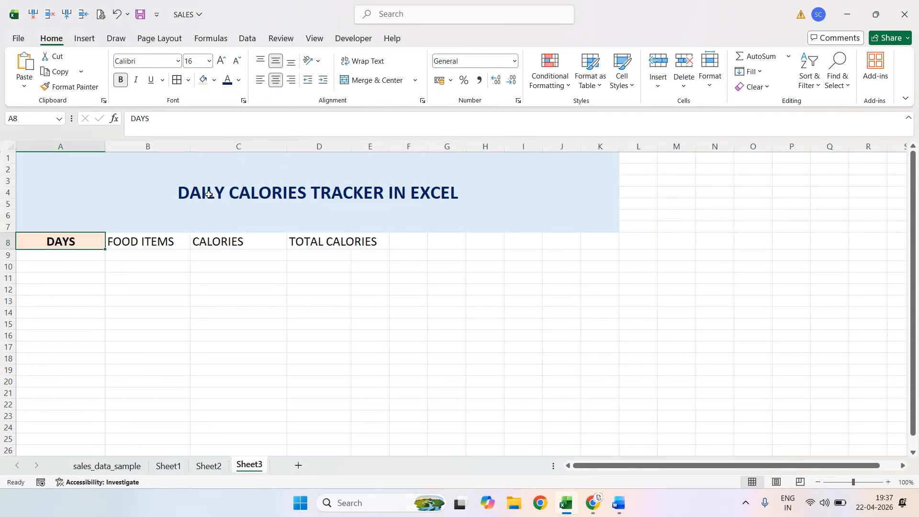
Step: Format the FOOD ITEMS header in B8 with a light green fill and bold dark blue text, centered horizontally and vertically
{"action": "left_click", "coordinate": [133, 248]}
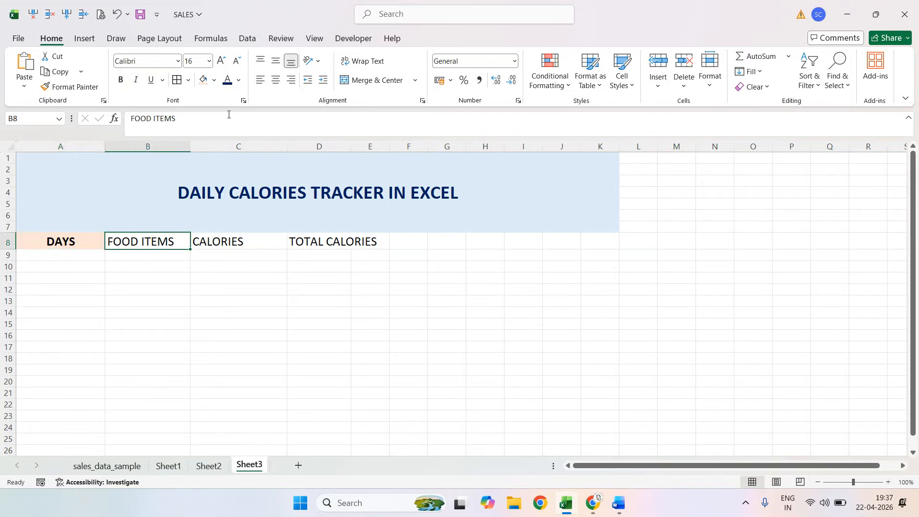
{"action": "left_click", "coordinate": [214, 80]}
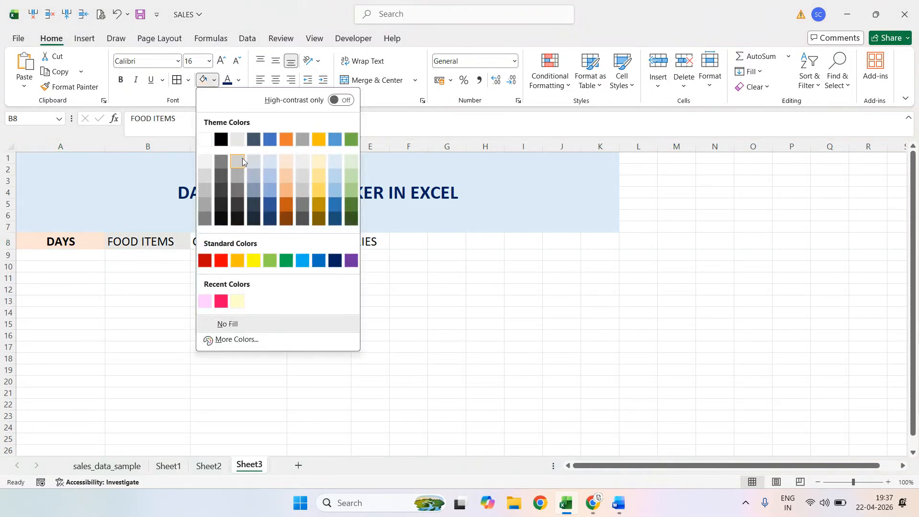
{"action": "left_click", "coordinate": [352, 162]}
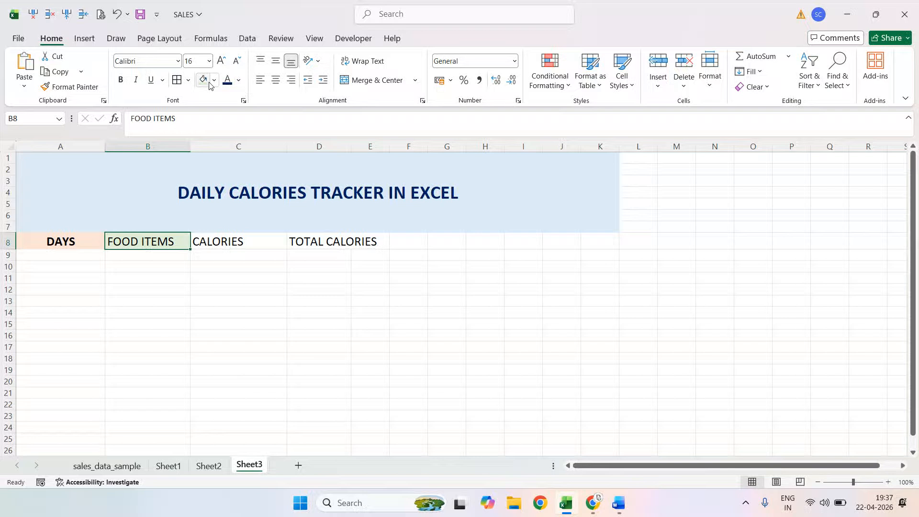
{"action": "left_click", "coordinate": [239, 80]}
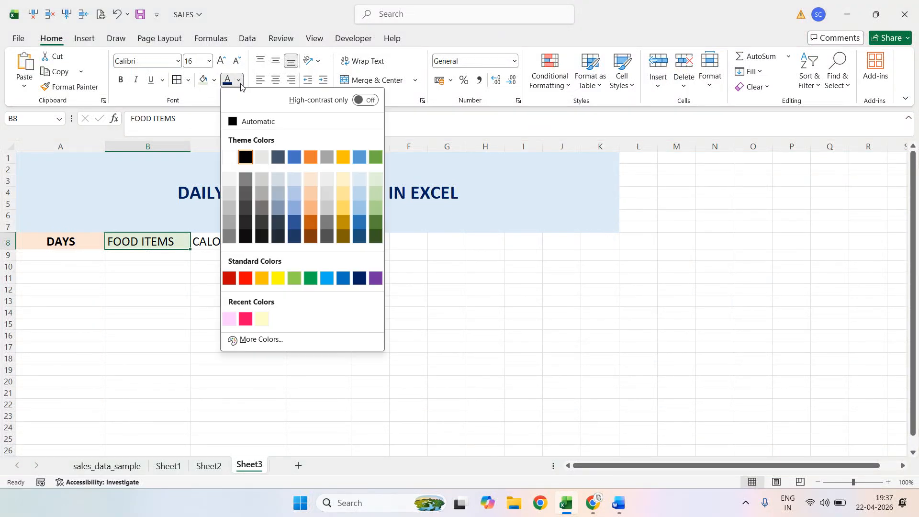
{"action": "left_click", "coordinate": [360, 279]}
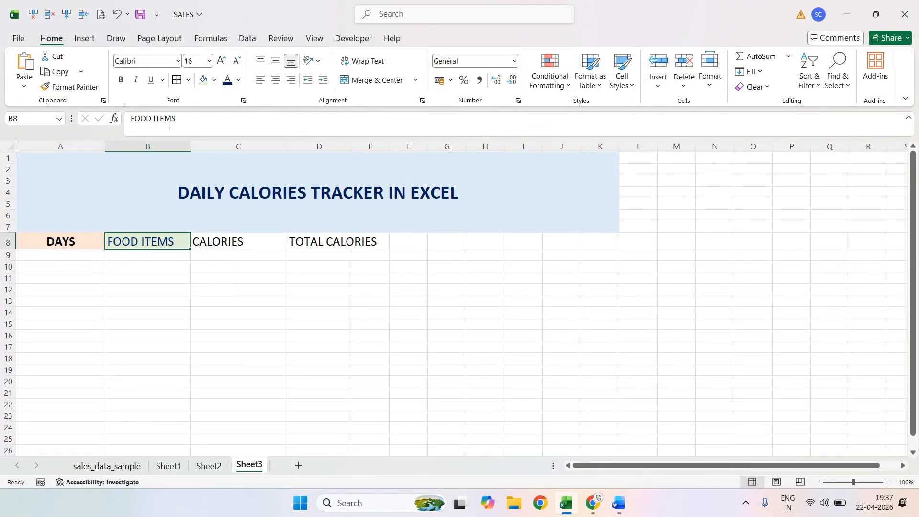
{"action": "left_click", "coordinate": [121, 80]}
{"action": "left_click", "coordinate": [276, 60]}
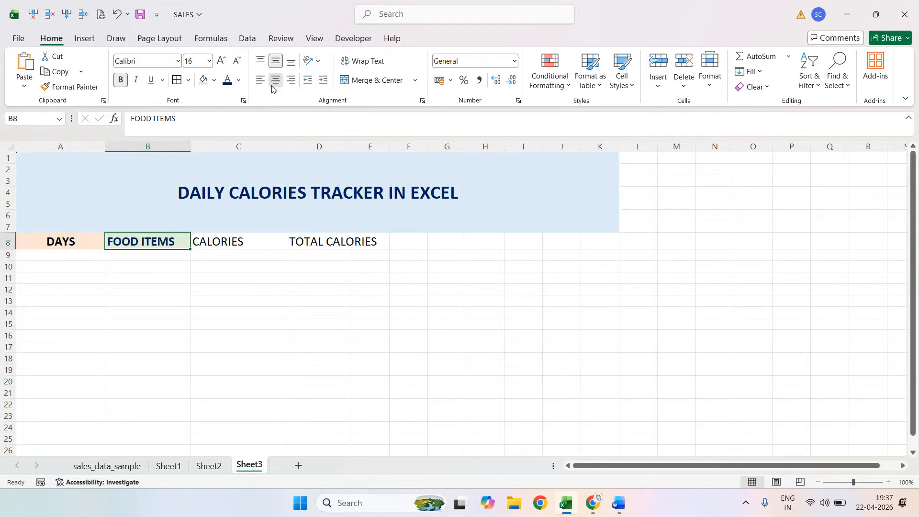
{"action": "left_click", "coordinate": [275, 80]}
Step: Format the CALORIES header in C8 with a purple fill and bold light gray text, centered horizontally and vertically
{"action": "left_click", "coordinate": [233, 238]}
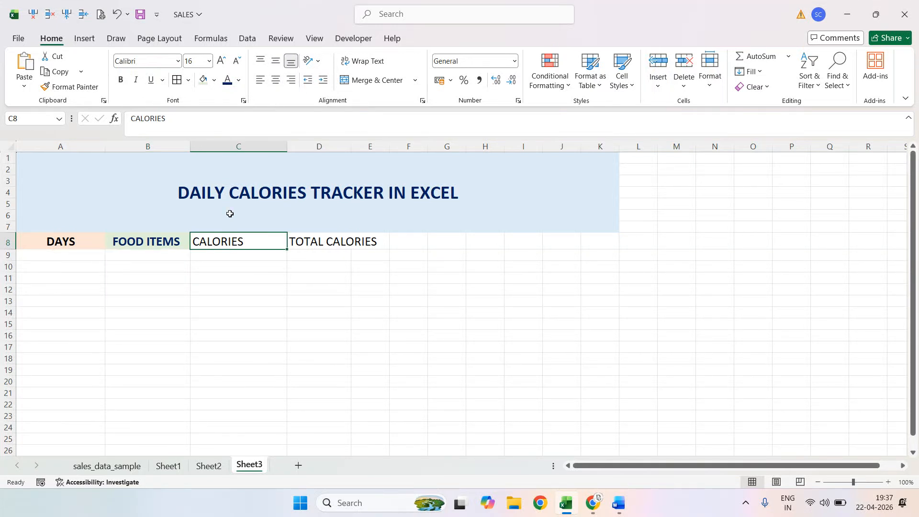
{"action": "left_click", "coordinate": [211, 84]}
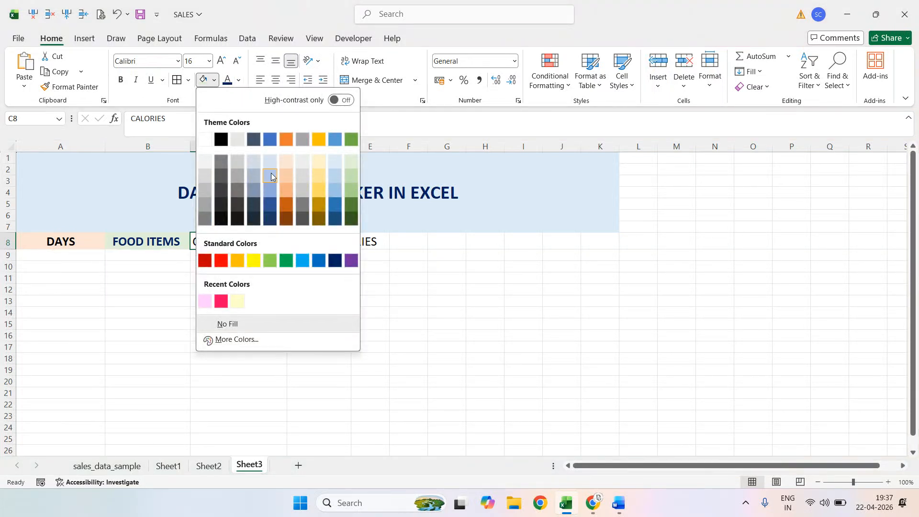
{"action": "left_click", "coordinate": [285, 173]}
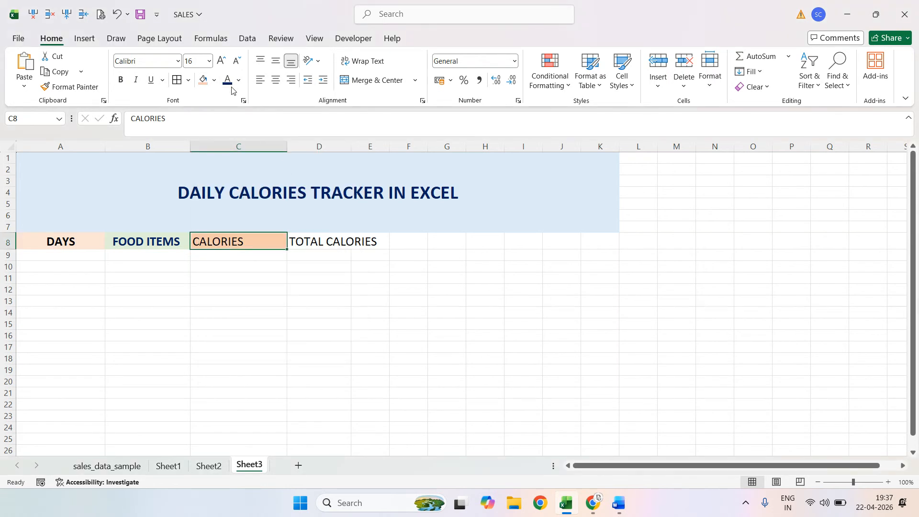
{"action": "left_click", "coordinate": [214, 81]}
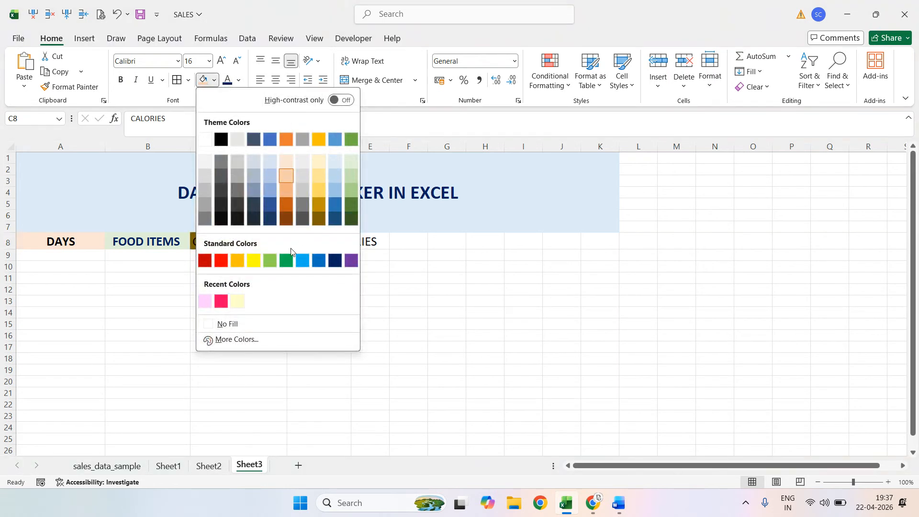
{"action": "left_click", "coordinate": [351, 261]}
{"action": "left_click", "coordinate": [238, 80]}
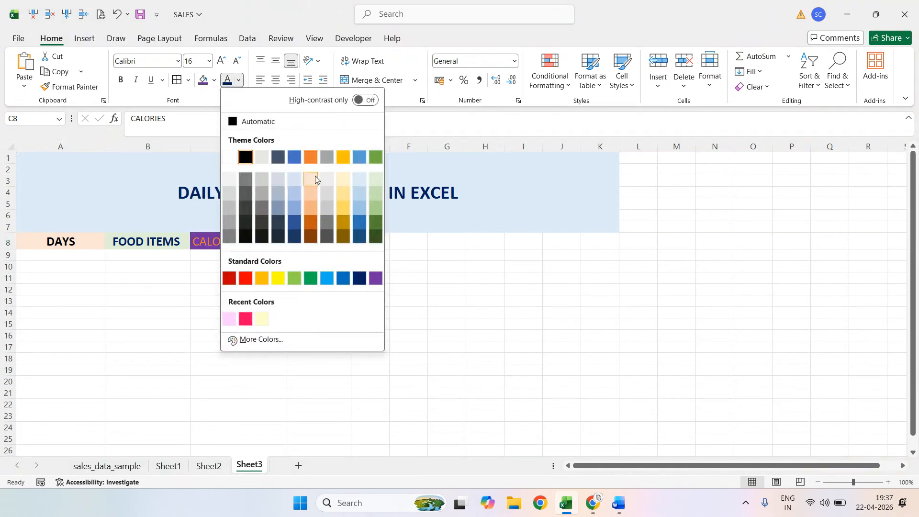
{"action": "left_click", "coordinate": [328, 178]}
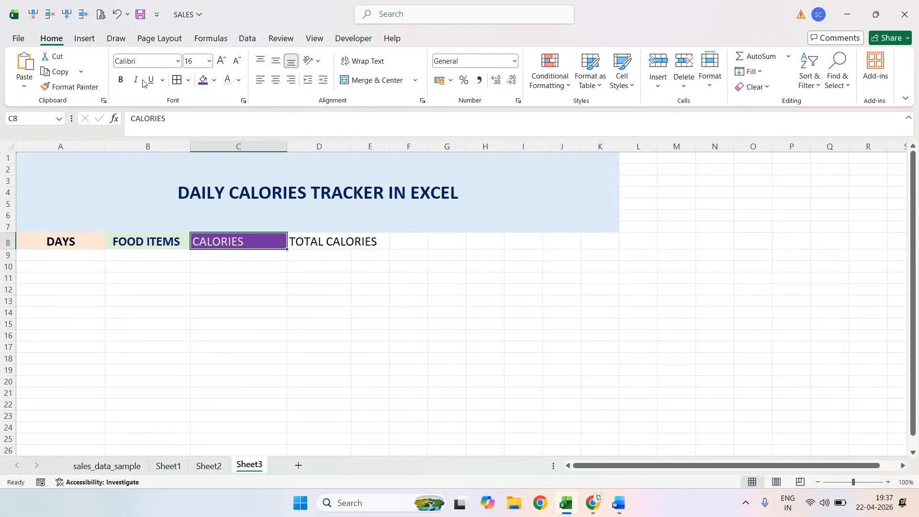
{"action": "left_click", "coordinate": [121, 80]}
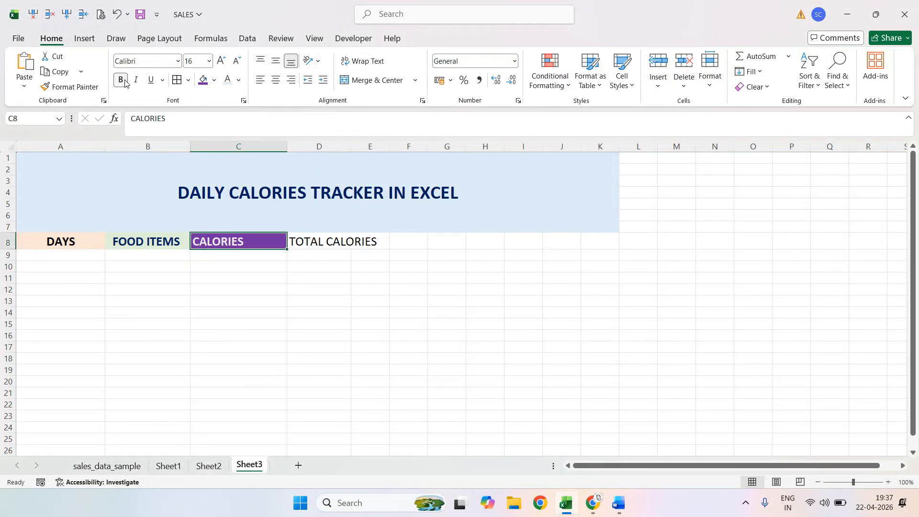
{"action": "left_click", "coordinate": [278, 61]}
{"action": "left_click", "coordinate": [276, 80]}
Step: Widen column D to fit the TOTAL CALORIES header and make header row 8 taller
{"action": "left_click", "coordinate": [327, 236]}
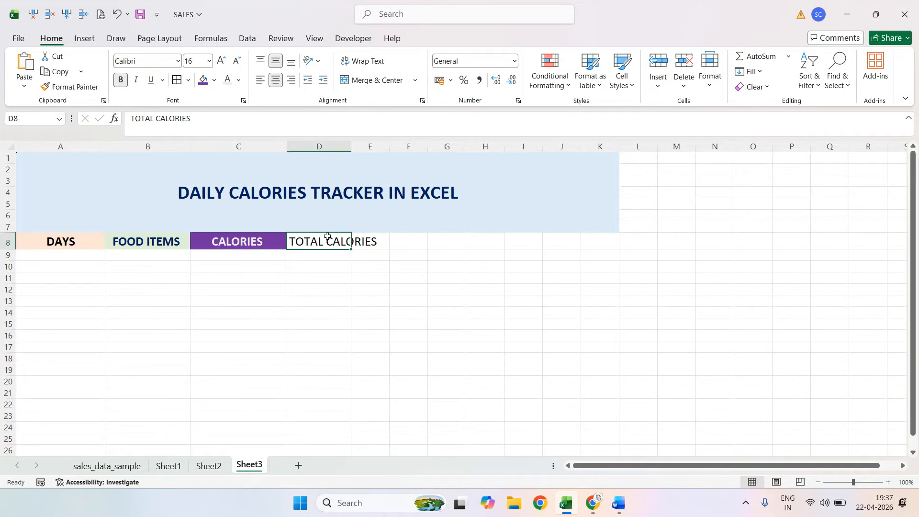
{"action": "left_click_drag", "start_coordinate": [351, 145], "coordinate": [401, 147]}
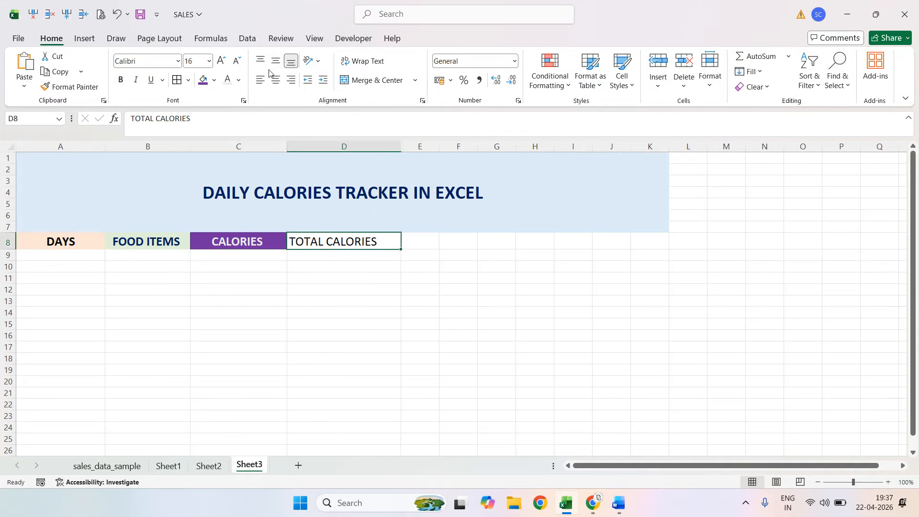
{"action": "left_click", "coordinate": [198, 465]}
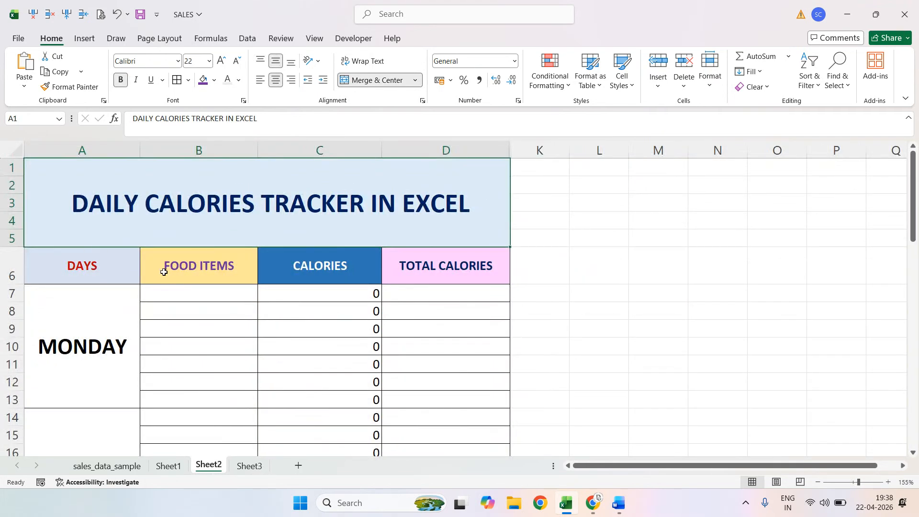
{"action": "left_click", "coordinate": [249, 465]}
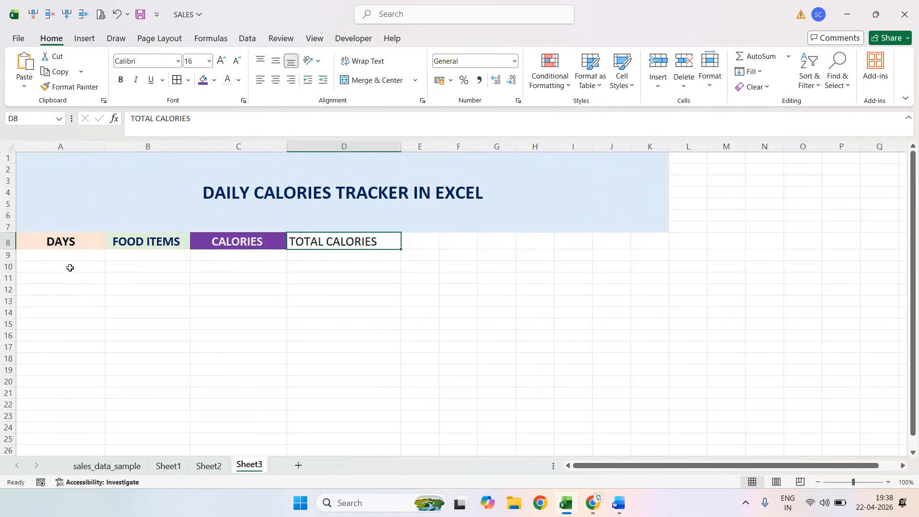
{"action": "left_click_drag", "start_coordinate": [7, 251], "coordinate": [2, 279]}
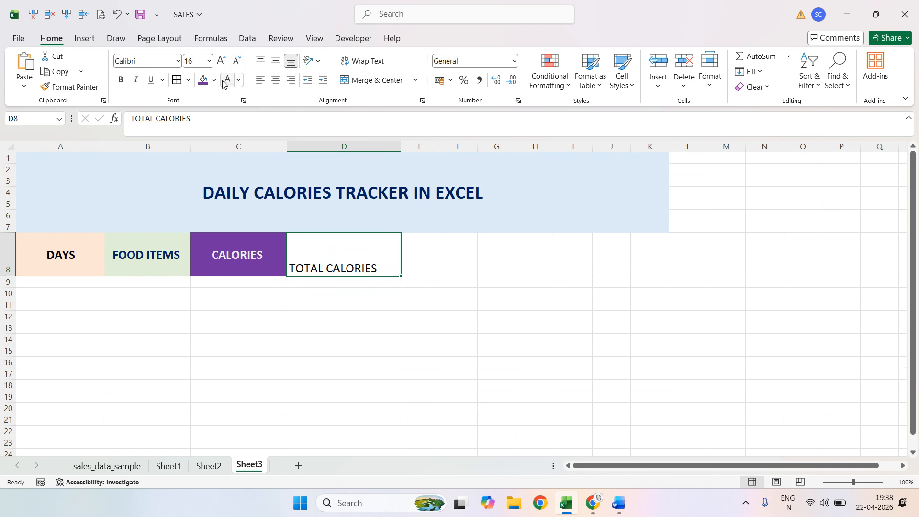
Step: Format the TOTAL CALORIES header in D8 with a light pink fill and bold size 18 text, centered horizontally and vertically
{"action": "left_click", "coordinate": [238, 80]}
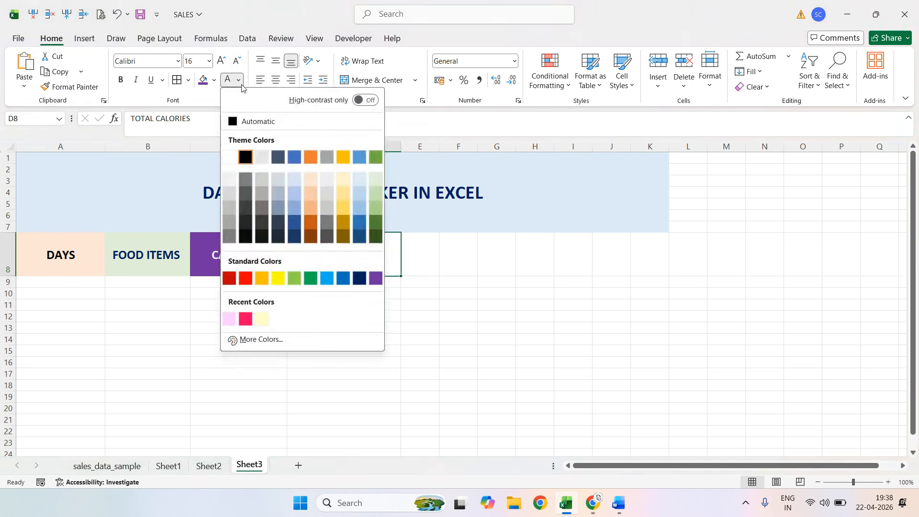
{"action": "left_click", "coordinate": [214, 80]}
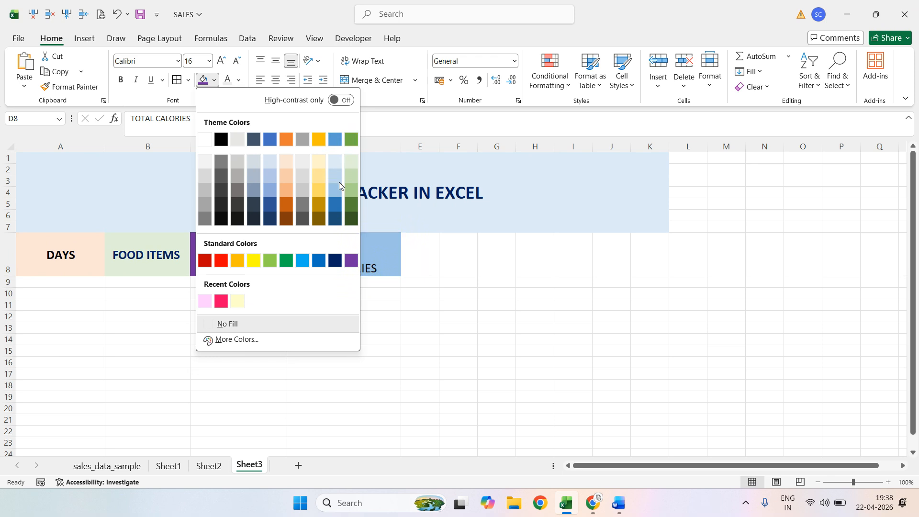
{"action": "left_click", "coordinate": [208, 301]}
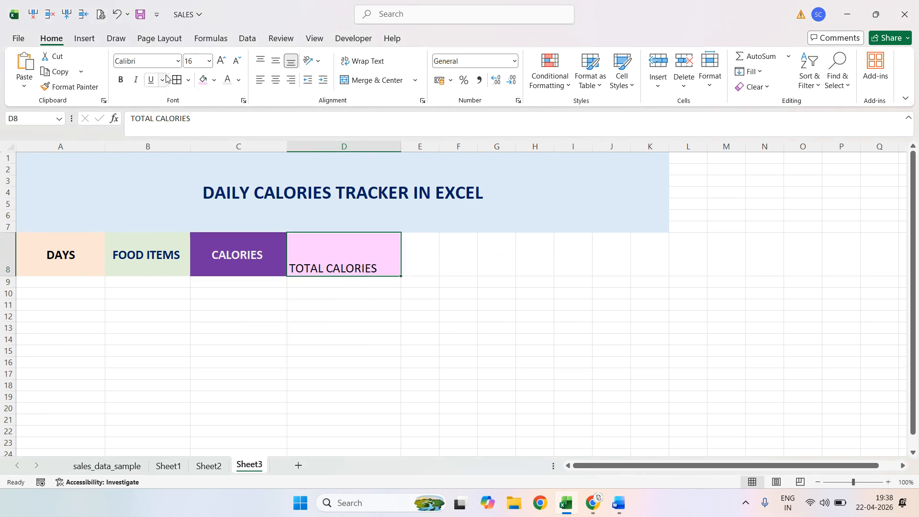
{"action": "left_click", "coordinate": [121, 79]}
{"action": "left_click", "coordinate": [223, 61]}
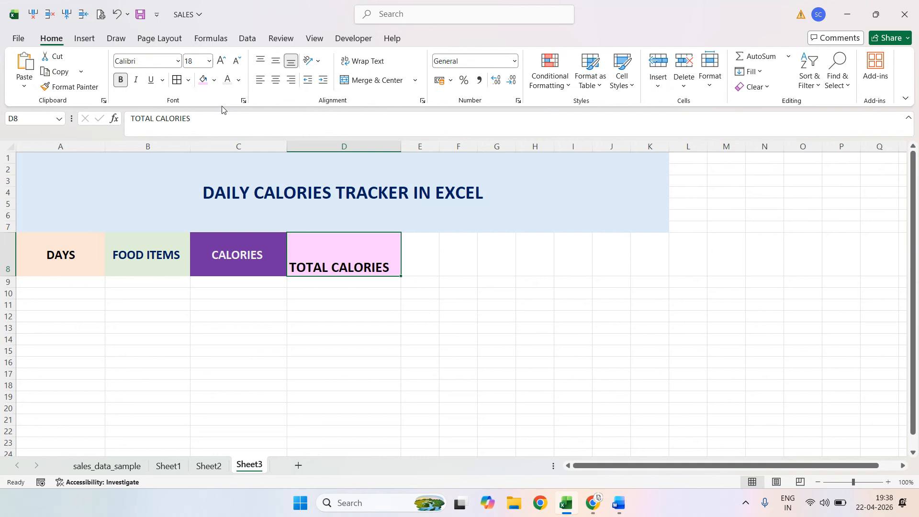
{"action": "left_click", "coordinate": [277, 60]}
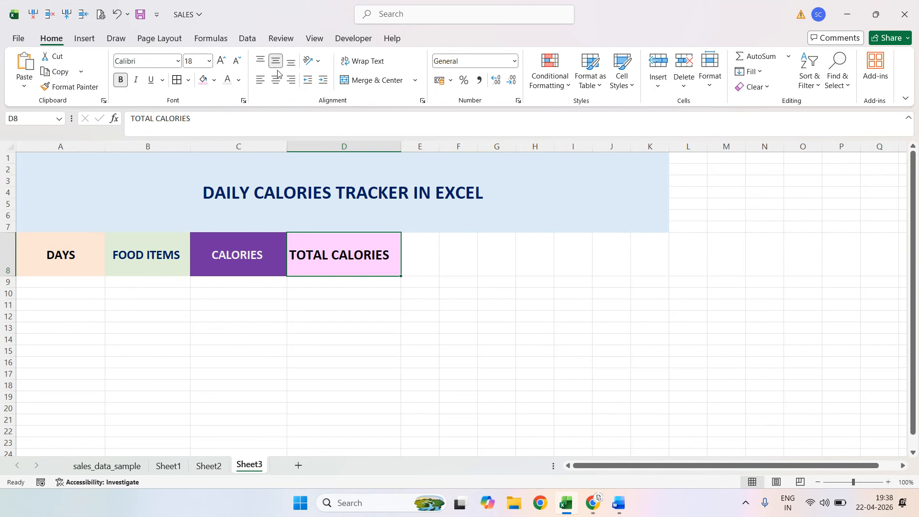
{"action": "left_click", "coordinate": [280, 81]}
Step: Shrink column E to a sliver and collapse columns F to K so the merged title ends beside the TOTAL CALORIES column
{"action": "left_click", "coordinate": [144, 312]}
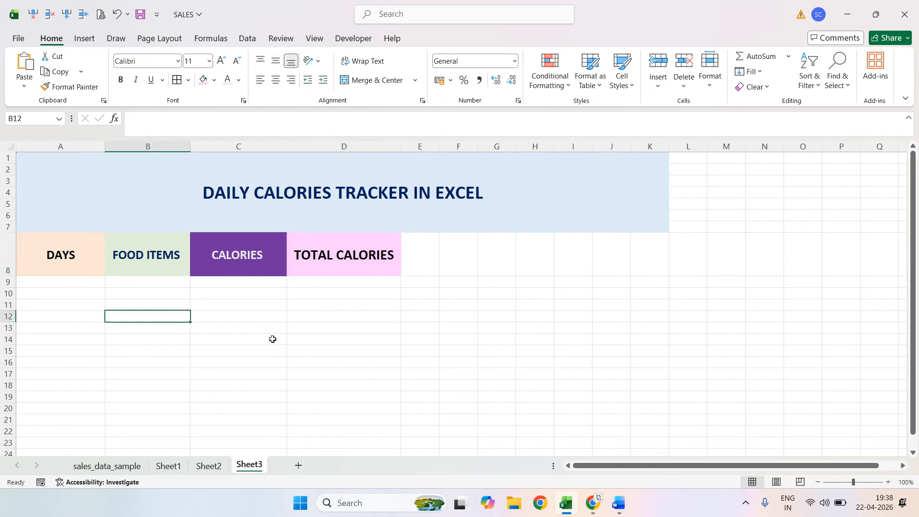
{"action": "left_click_drag", "start_coordinate": [45, 162], "coordinate": [273, 237]}
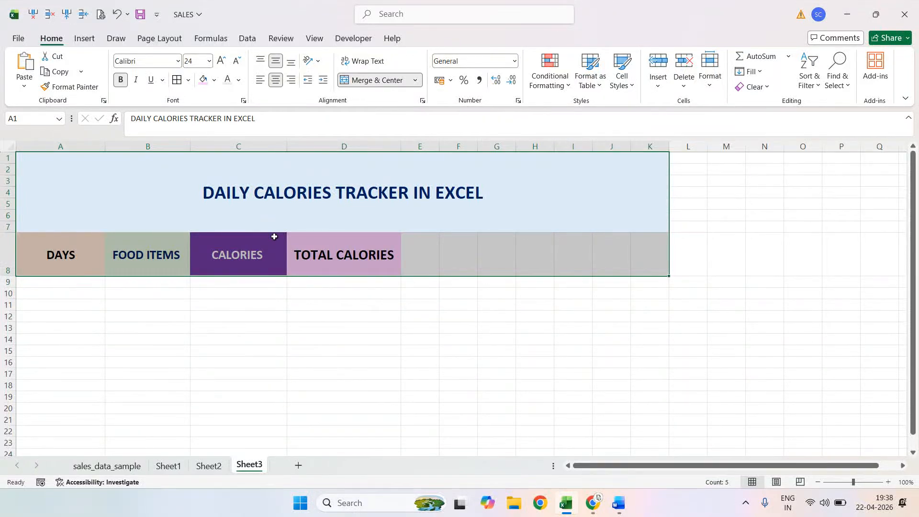
{"action": "left_click", "coordinate": [528, 154]}
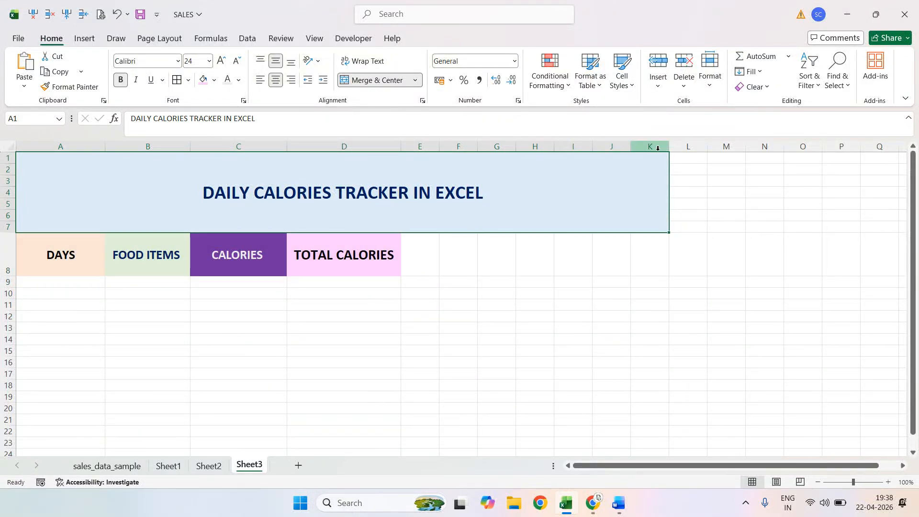
{"action": "left_click_drag", "start_coordinate": [630, 147], "coordinate": [398, 148]}
{"action": "left_click", "coordinate": [403, 146]}
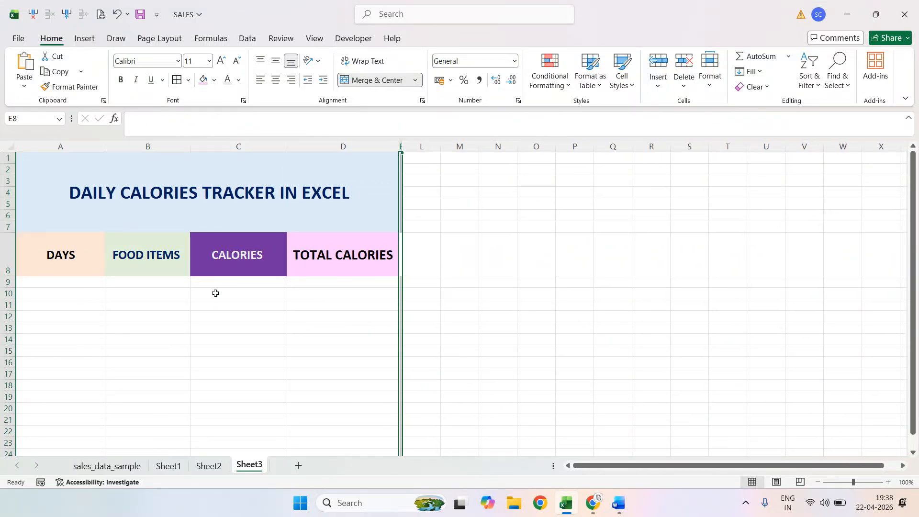
{"action": "left_click", "coordinate": [198, 305]}
{"action": "left_click", "coordinate": [369, 260]}
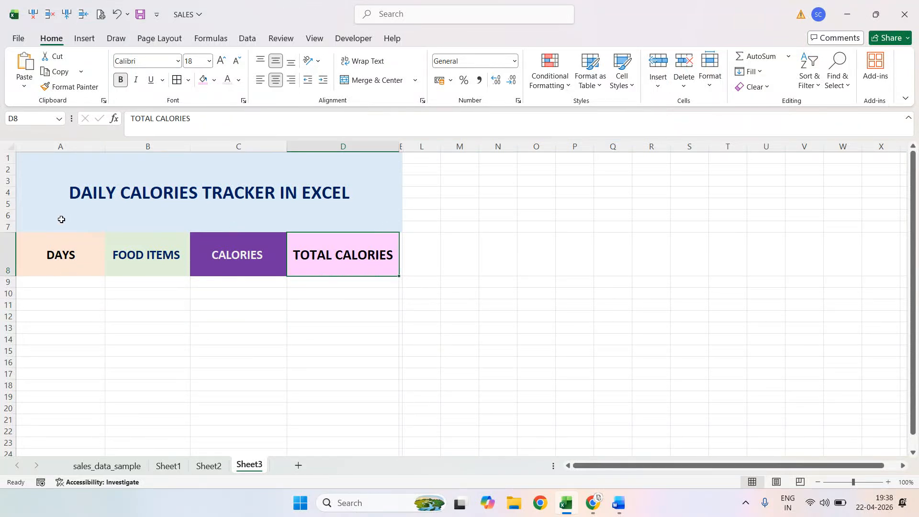
Step: Apply all borders to the merged title and the header row
{"action": "left_click_drag", "start_coordinate": [54, 193], "coordinate": [184, 271]}
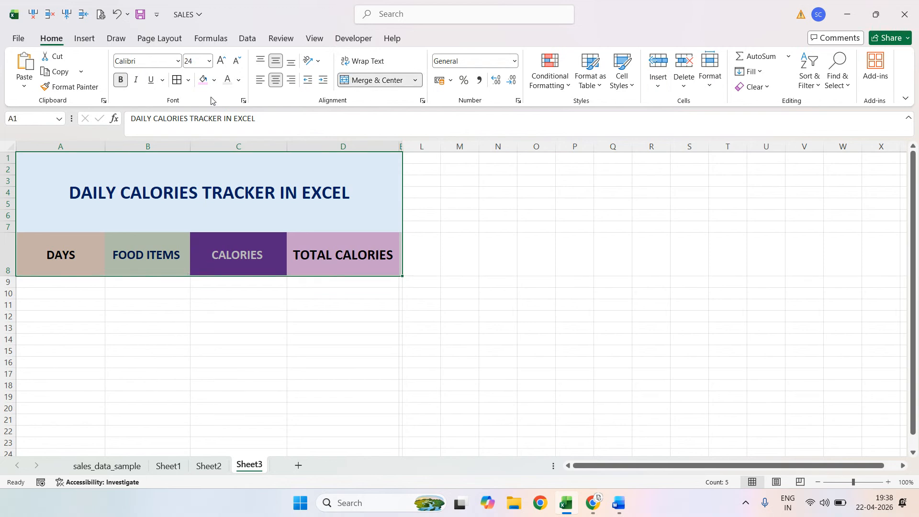
{"action": "left_click", "coordinate": [188, 80]}
{"action": "left_click", "coordinate": [197, 202]}
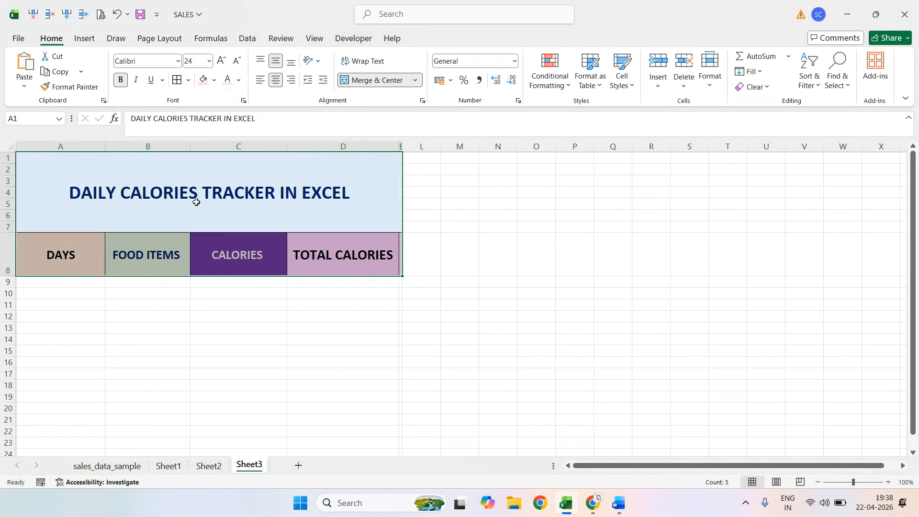
{"action": "left_click", "coordinate": [149, 335]}
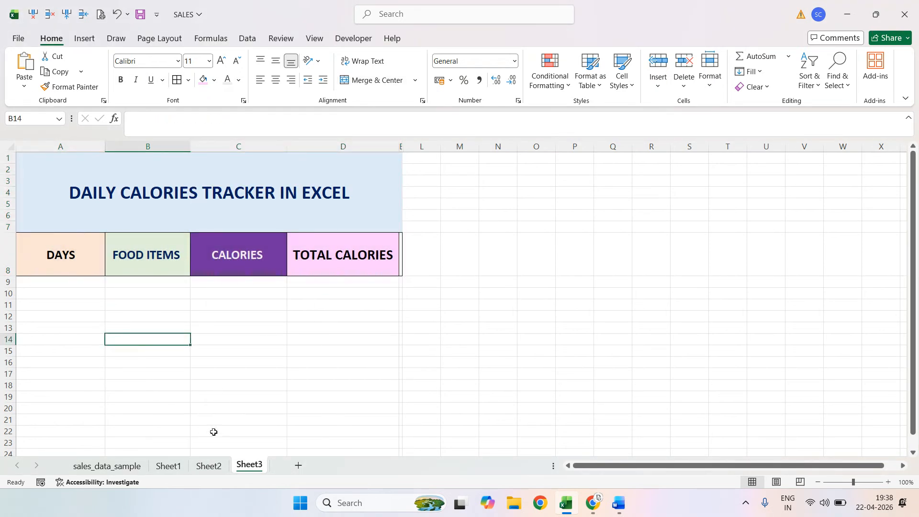
Step: Examine the reference tracker on Sheet2, including its headers and the merged day blocks from Monday to Sunday
{"action": "left_click", "coordinate": [198, 472]}
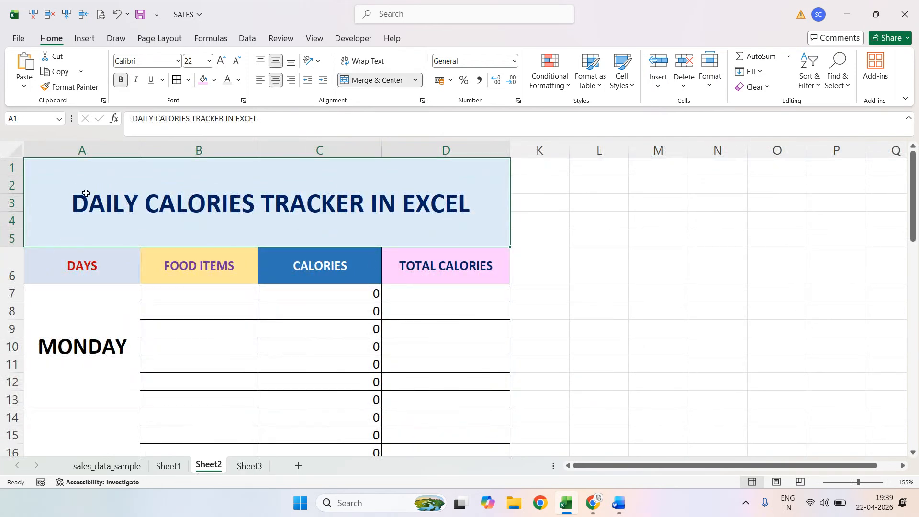
{"action": "left_click_drag", "start_coordinate": [86, 193], "coordinate": [94, 273]}
{"action": "left_click", "coordinate": [78, 230]}
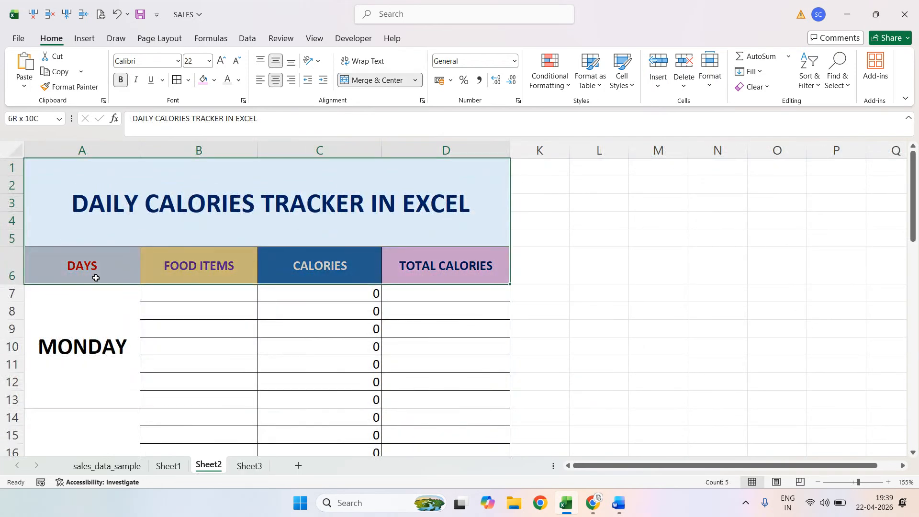
{"action": "left_click", "coordinate": [59, 390]}
{"action": "scroll", "coordinate": [59, 391], "scroll_direction": "down", "scroll_amount": 3}
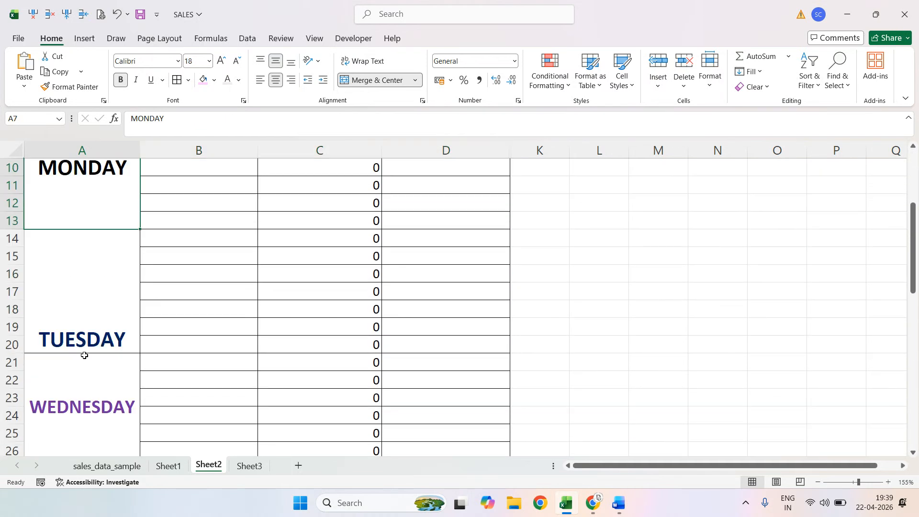
{"action": "scroll", "coordinate": [76, 361], "scroll_direction": "down", "scroll_amount": 8}
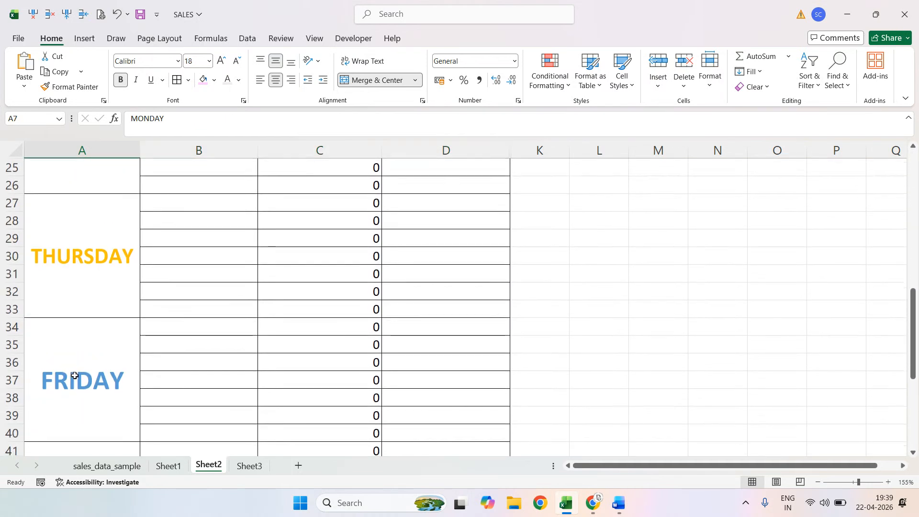
{"action": "scroll", "coordinate": [74, 375], "scroll_direction": "down", "scroll_amount": 3}
{"action": "scroll", "coordinate": [75, 375], "scroll_direction": "up", "scroll_amount": 7}
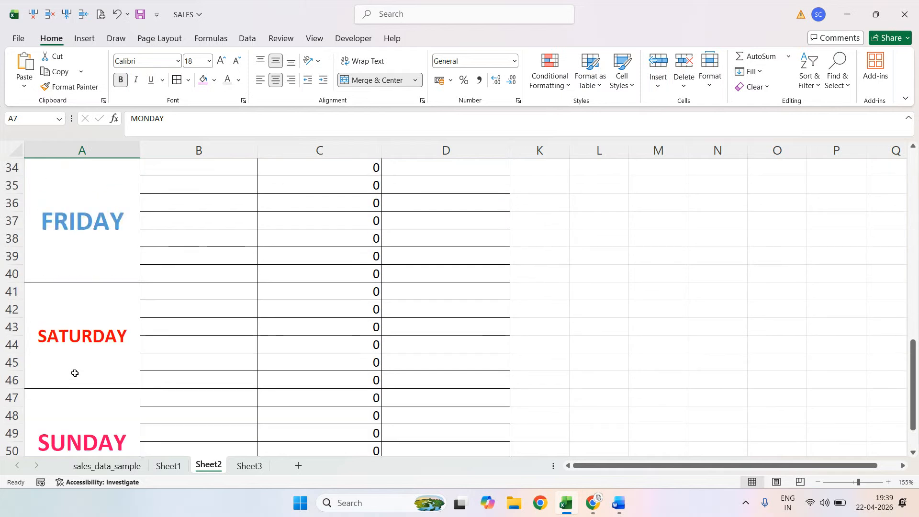
{"action": "scroll", "coordinate": [75, 368], "scroll_direction": "up", "scroll_amount": 6}
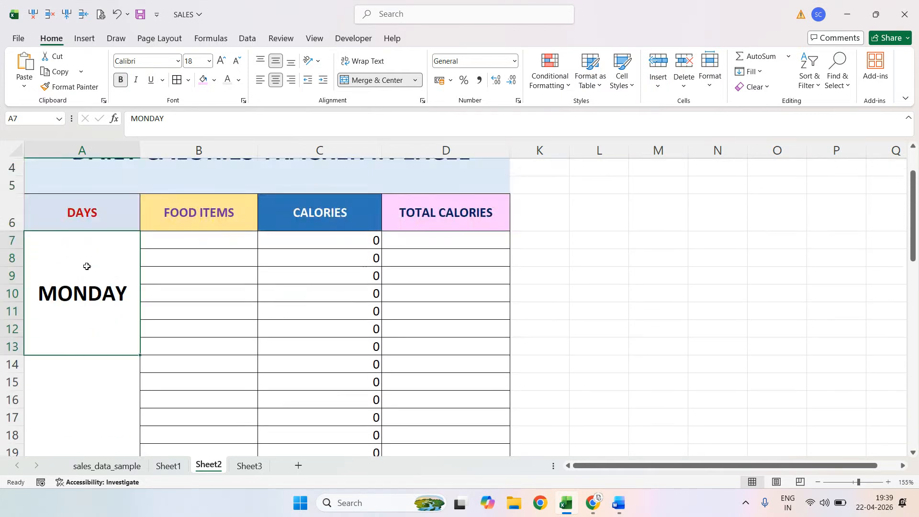
{"action": "scroll", "coordinate": [71, 316], "scroll_direction": "down", "scroll_amount": 3}
{"action": "scroll", "coordinate": [82, 332], "scroll_direction": "up", "scroll_amount": 4}
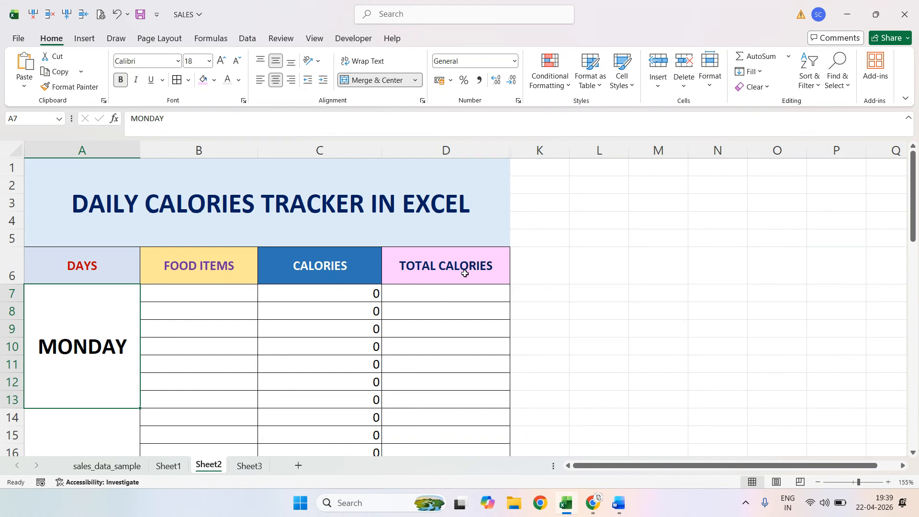
Step: Examine the food drop-down lists in B5 and B6 of the reference tracker on Sheet1
{"action": "left_click", "coordinate": [202, 300]}
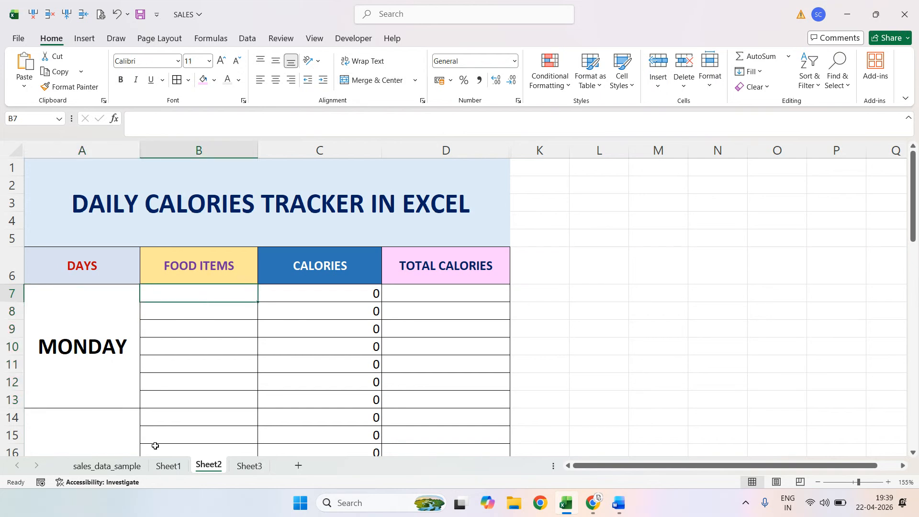
{"action": "left_click", "coordinate": [168, 465]}
{"action": "left_click", "coordinate": [252, 279]}
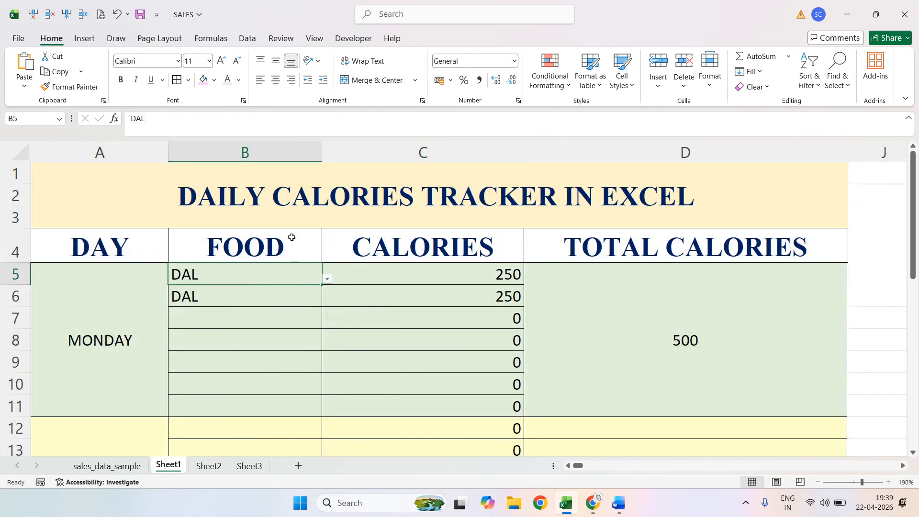
{"action": "left_click", "coordinate": [327, 280]}
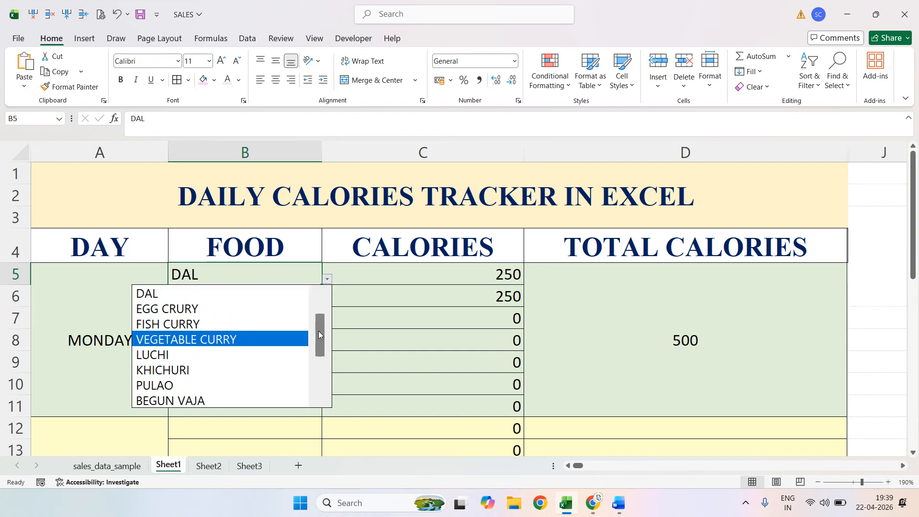
{"action": "mouse_move", "coordinate": [318, 331]}
{"action": "left_mouse_down"}
{"action": "mouse_move", "coordinate": [307, 372]}
{"action": "mouse_move", "coordinate": [326, 329]}
{"action": "left_mouse_up"}
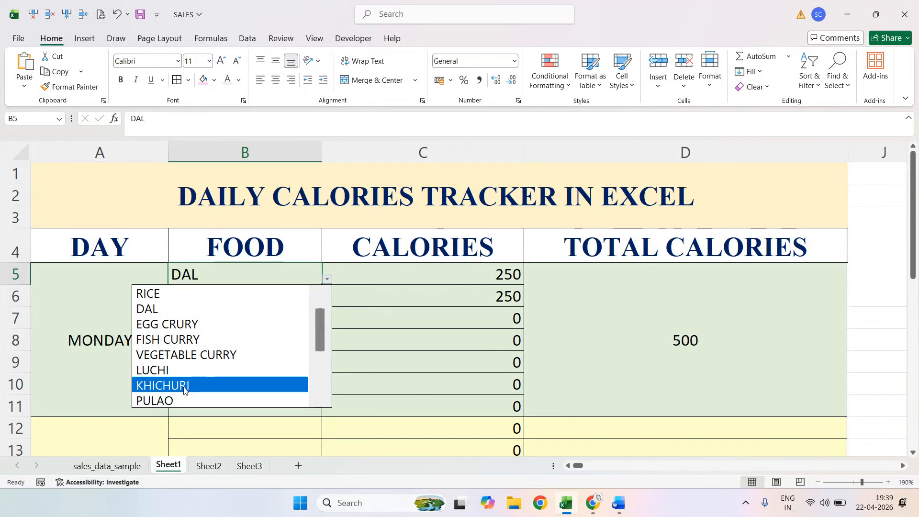
{"action": "left_click", "coordinate": [352, 297]}
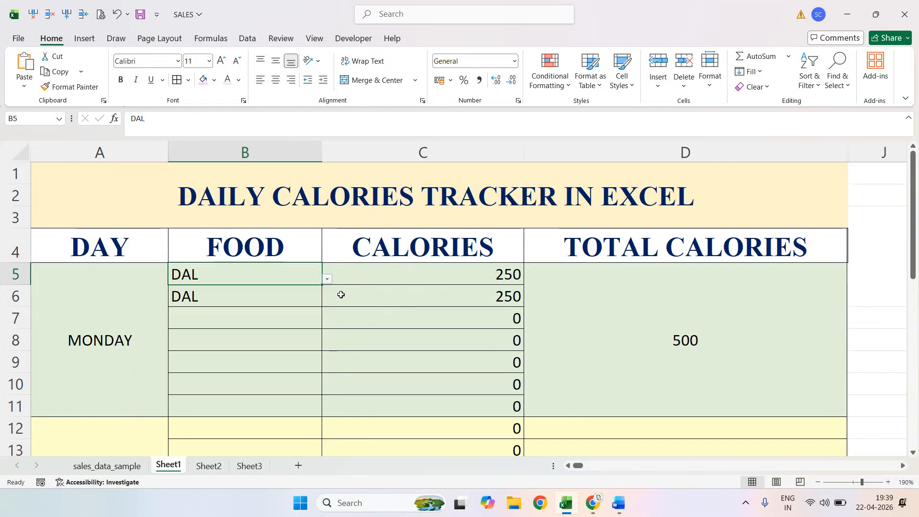
{"action": "left_click", "coordinate": [273, 298]}
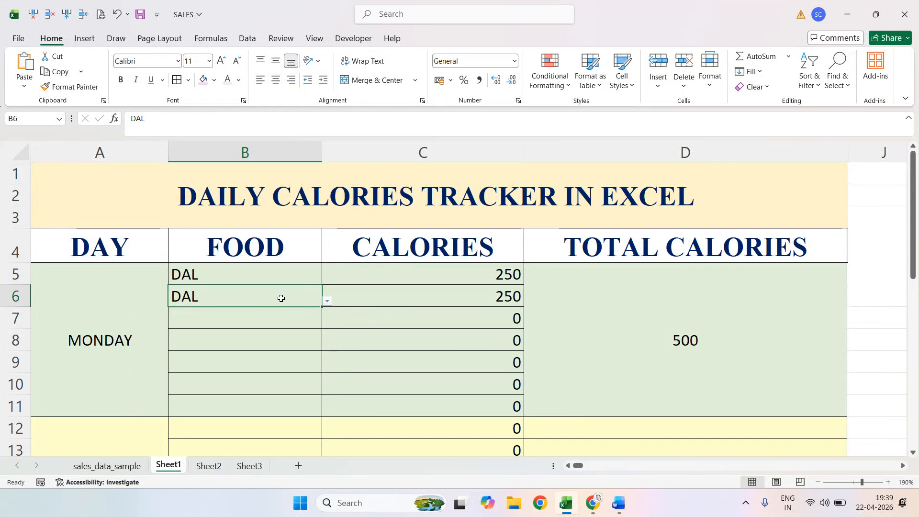
{"action": "left_click", "coordinate": [327, 301]}
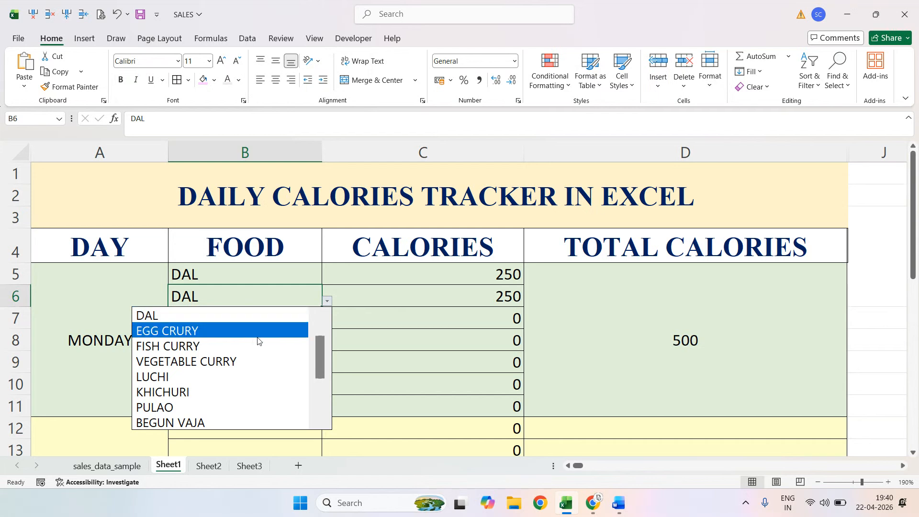
{"action": "left_click", "coordinate": [222, 468]}
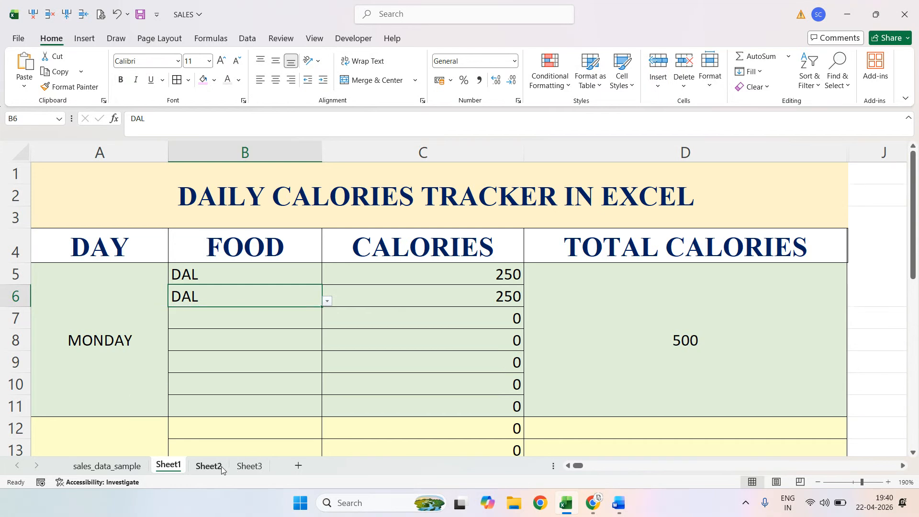
Step: Add list data validation to B7:B52 on Sheet2 with the source RICE,DAL,FISH CURRY,PIZZA,EGG CURRY,ICE CREAM
{"action": "left_click", "coordinate": [211, 466]}
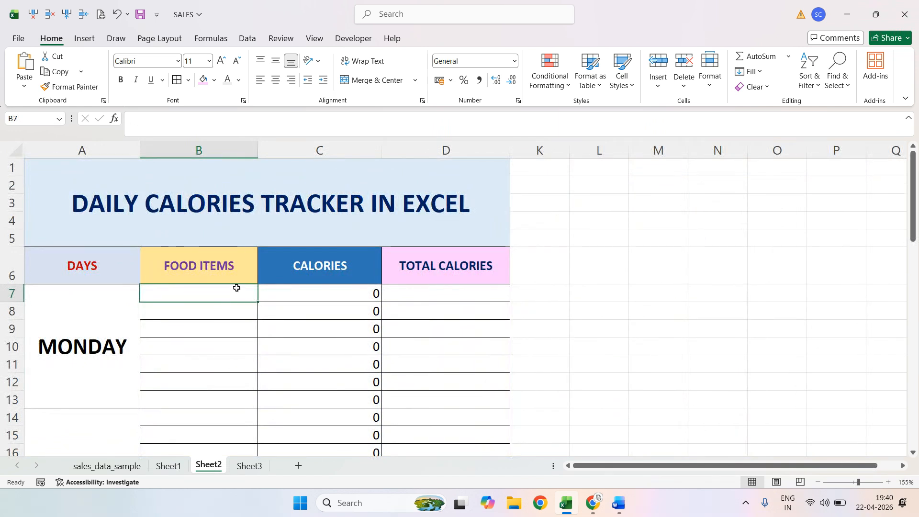
{"action": "left_click_drag", "start_coordinate": [237, 287], "coordinate": [237, 417]}
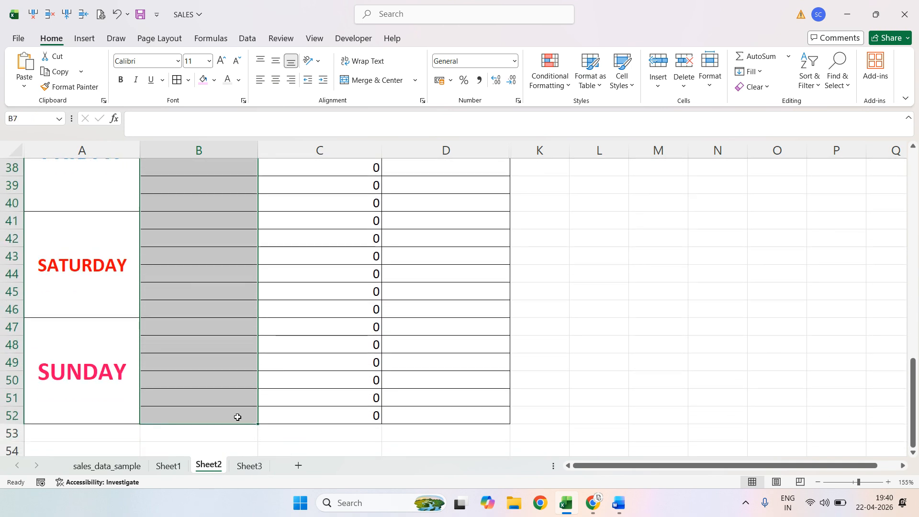
{"action": "scroll", "coordinate": [306, 287], "scroll_direction": "up", "scroll_amount": 12}
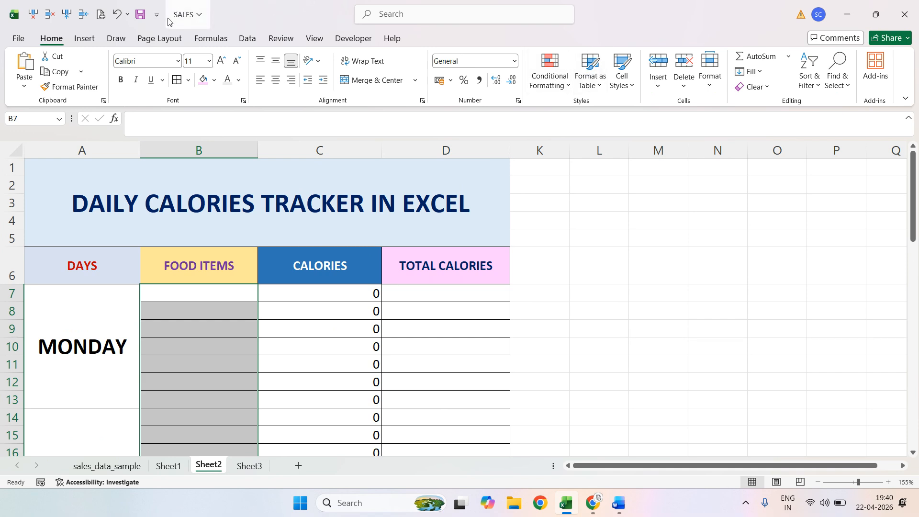
{"action": "left_click", "coordinate": [249, 38]}
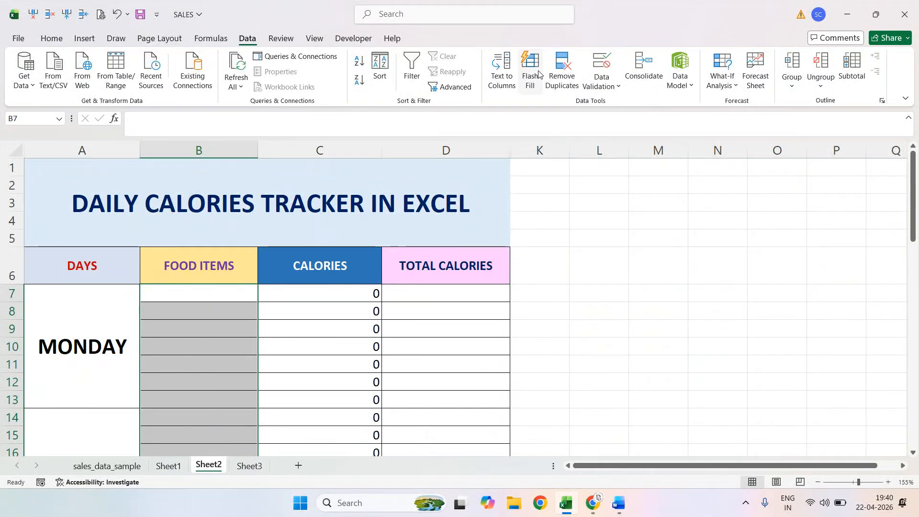
{"action": "left_click", "coordinate": [605, 64]}
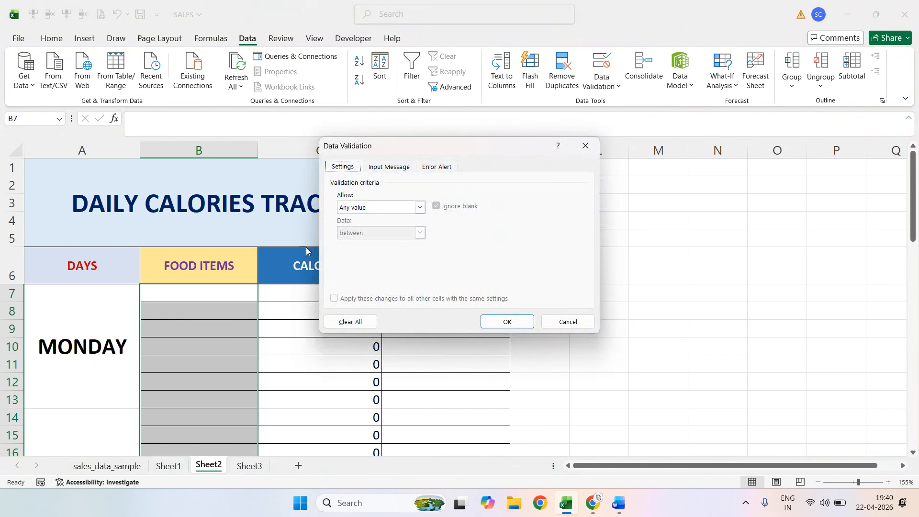
{"action": "left_click", "coordinate": [418, 208]}
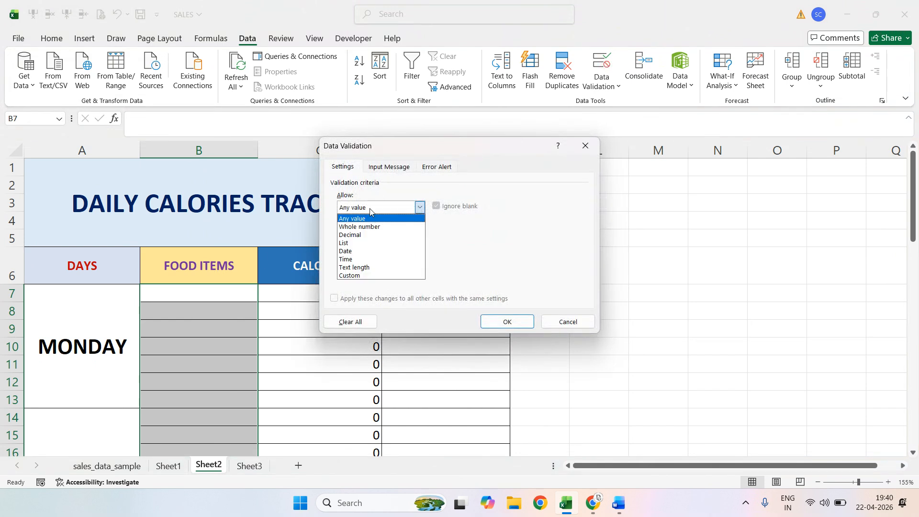
{"action": "left_click", "coordinate": [358, 243]}
{"action": "left_click", "coordinate": [372, 263]}
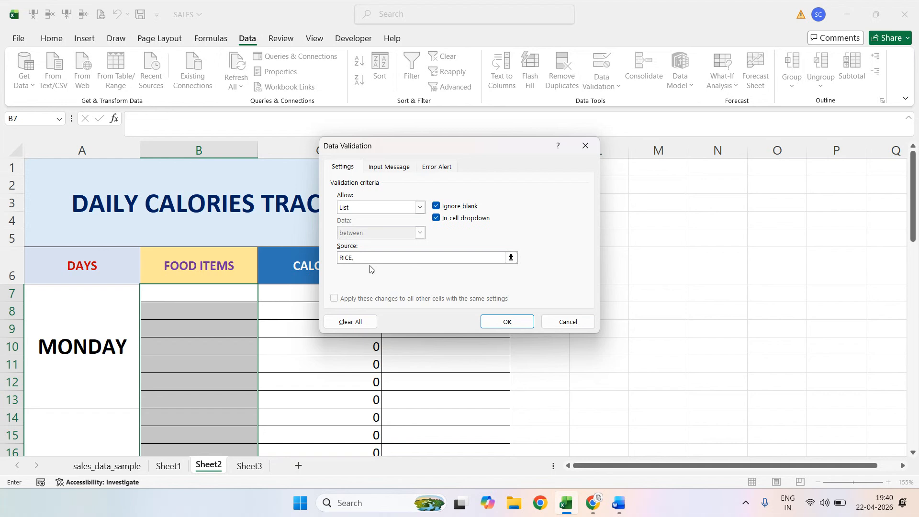
{"action": "type", "text": "DAL,FISH CURRY,PIZZA,EGG CURRY,ICE CREAM"}
{"action": "left_click", "coordinate": [489, 259]}
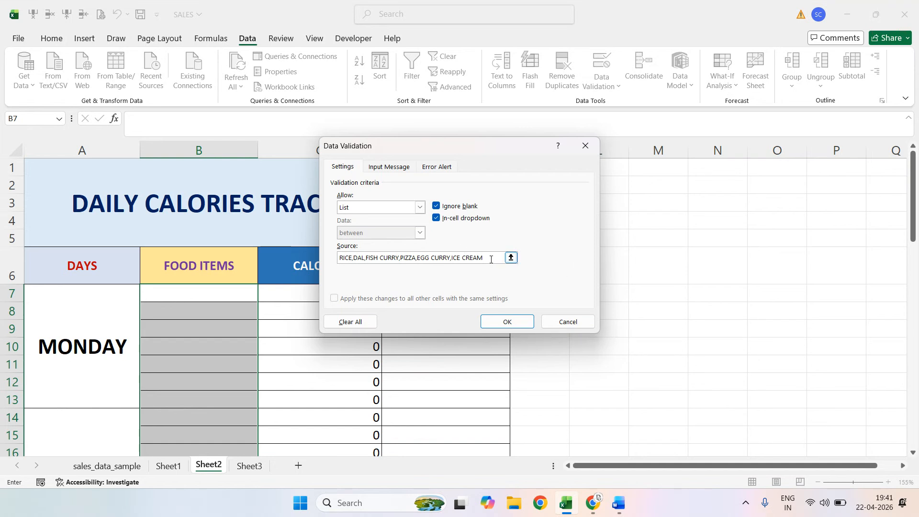
{"action": "left_click", "coordinate": [507, 321]}
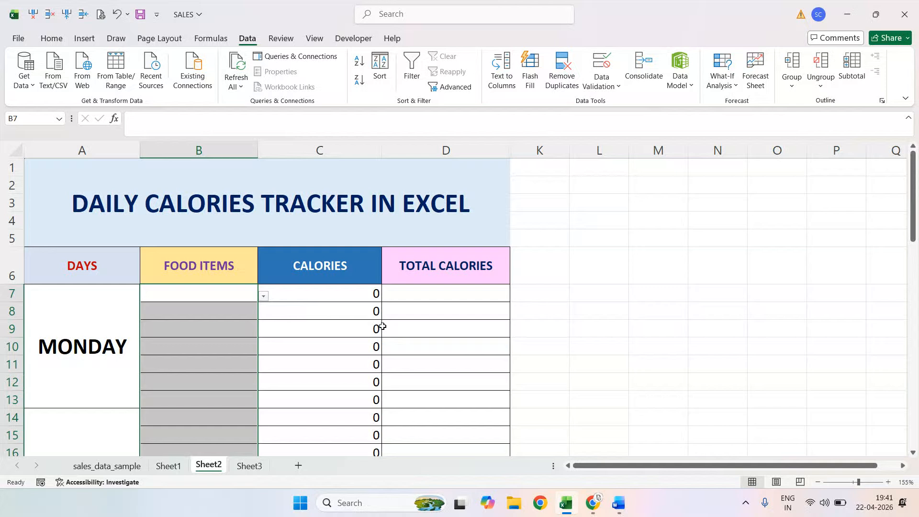
Step: Choose RICE in B7 and DAL in B8 as Monday's first two food items
{"action": "left_click", "coordinate": [215, 307]}
{"action": "left_click", "coordinate": [225, 295]}
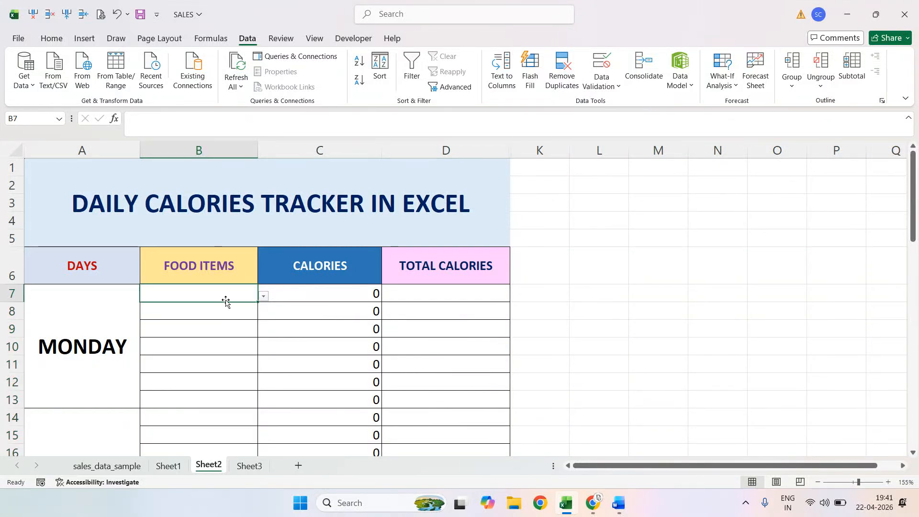
{"action": "left_click", "coordinate": [267, 299]}
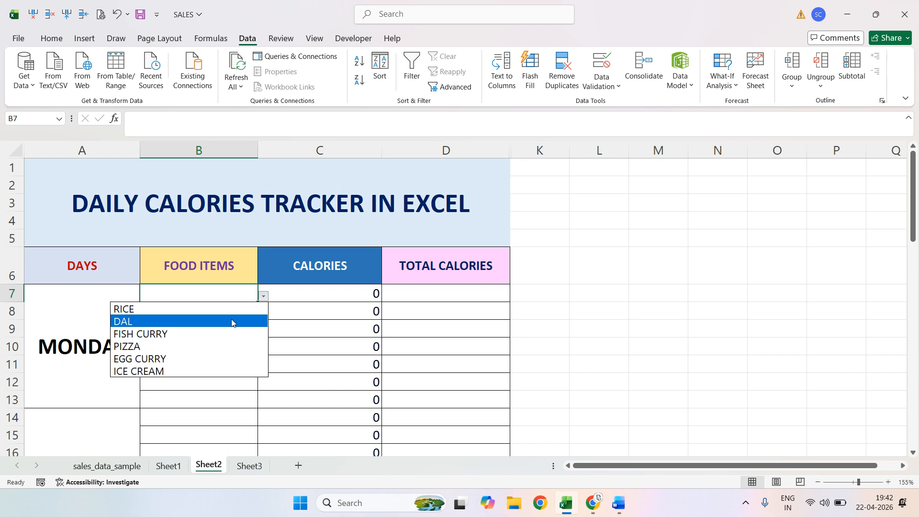
{"action": "left_click", "coordinate": [240, 310]}
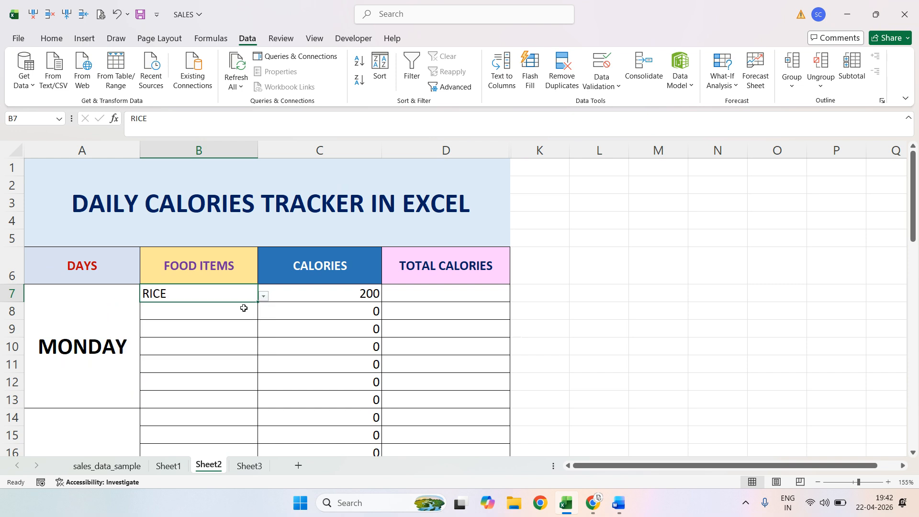
{"action": "key", "text": "Return"}
{"action": "left_click", "coordinate": [287, 293]}
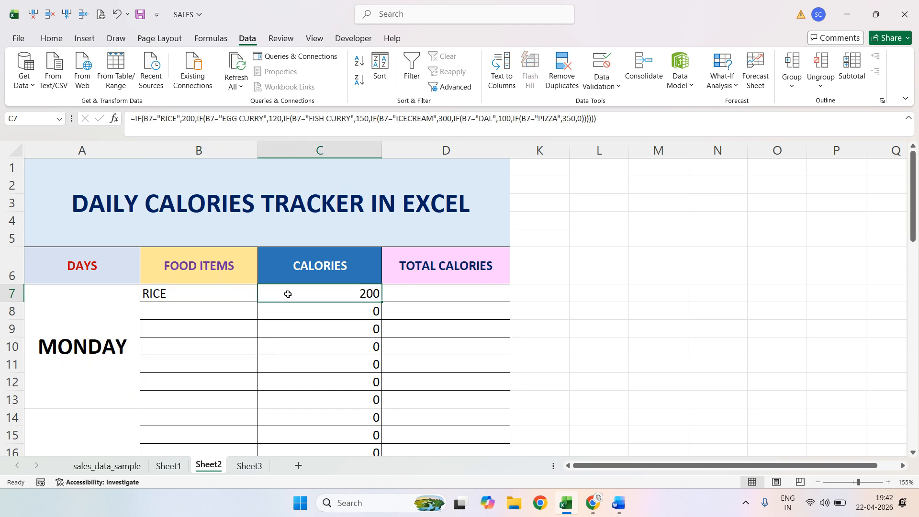
{"action": "left_click", "coordinate": [240, 293]}
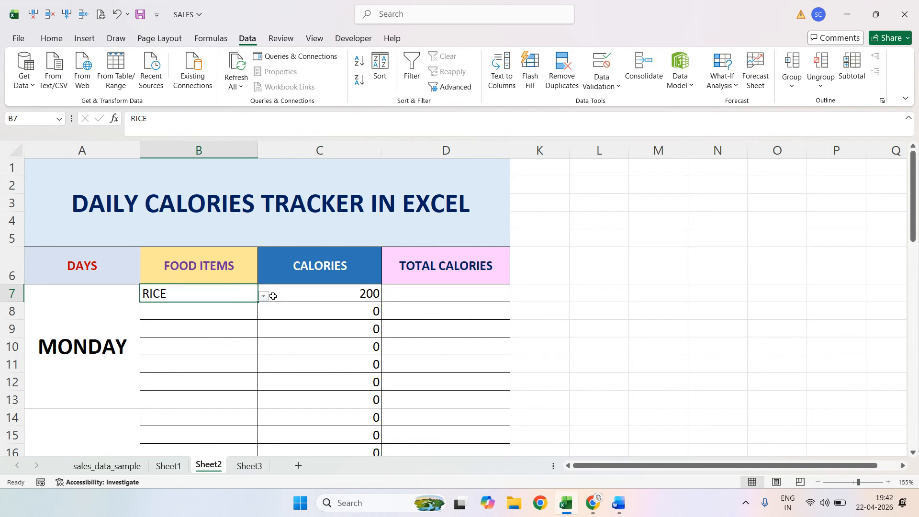
{"action": "left_click", "coordinate": [245, 316]}
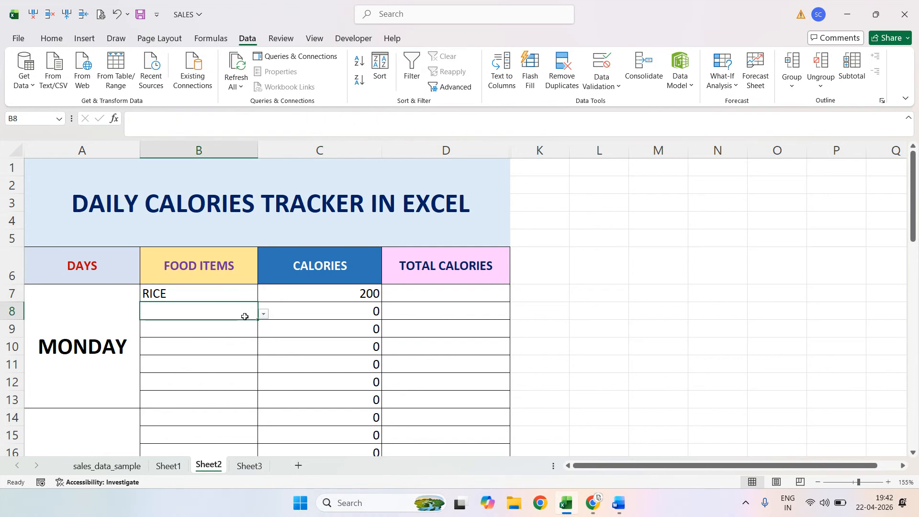
{"action": "left_click", "coordinate": [264, 314]}
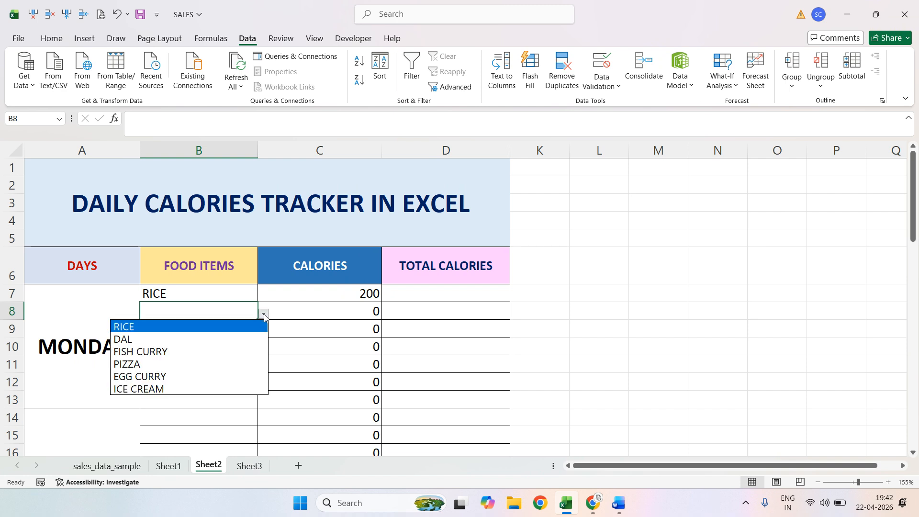
{"action": "left_click", "coordinate": [243, 339]}
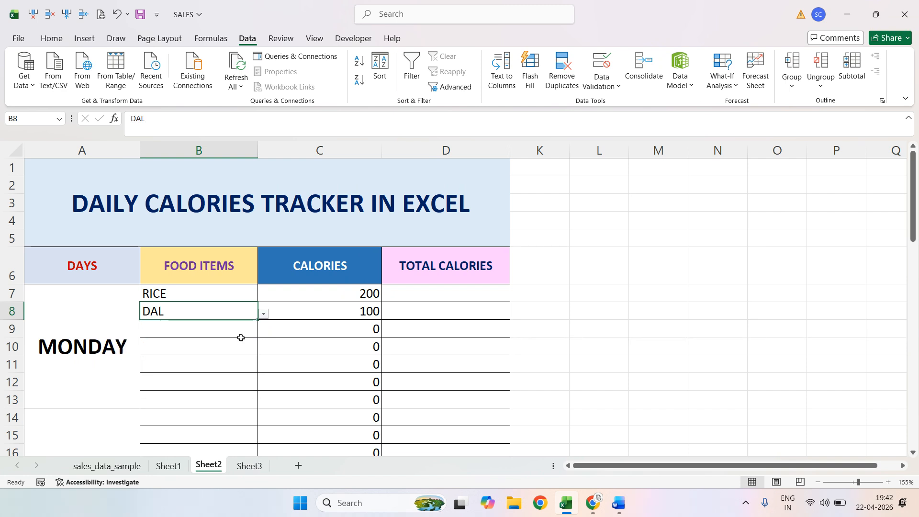
Step: Choose FISH CURRY as the food item in B9 and check the calories formula in C7
{"action": "left_click", "coordinate": [245, 333]}
{"action": "left_click", "coordinate": [264, 332]}
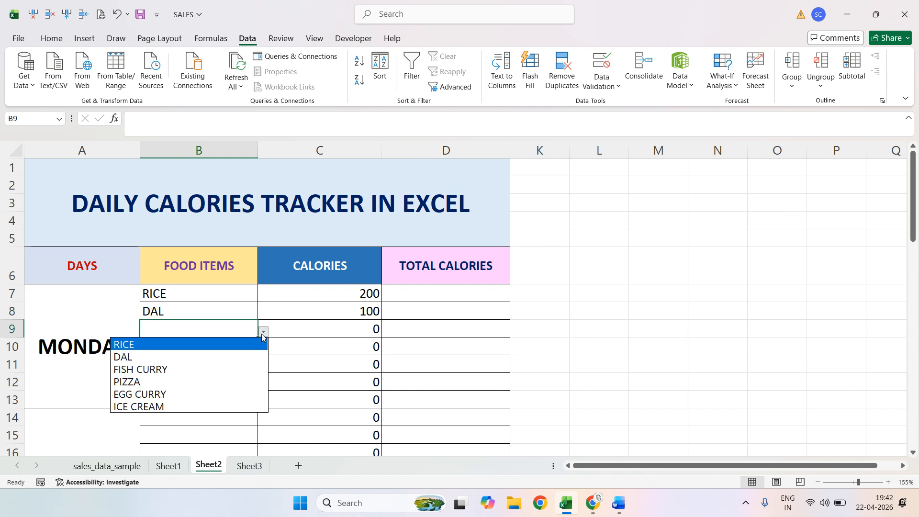
{"action": "left_click", "coordinate": [232, 366]}
{"action": "left_click", "coordinate": [241, 295]}
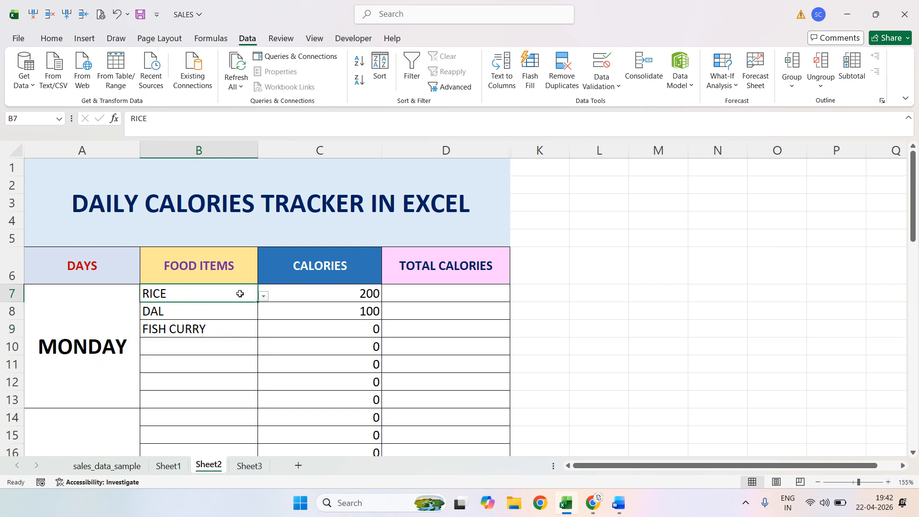
{"action": "left_click", "coordinate": [242, 330]}
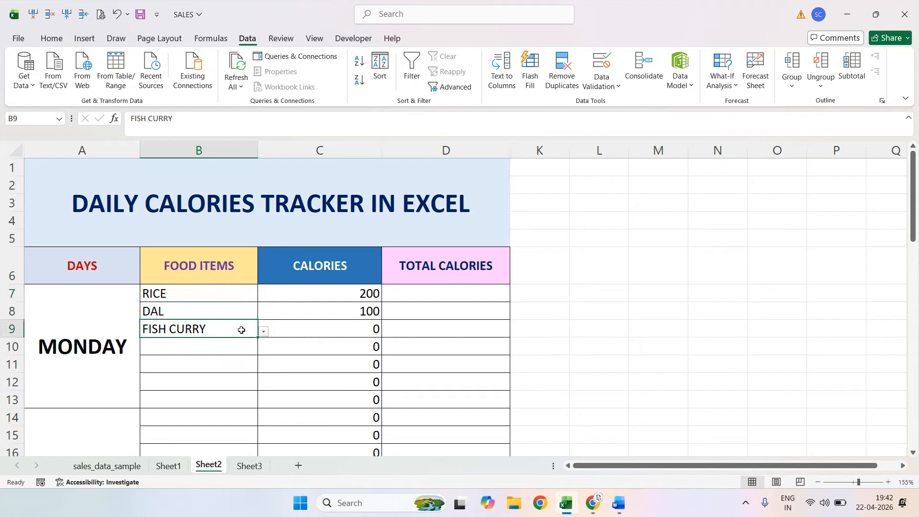
{"action": "left_click", "coordinate": [343, 294]}
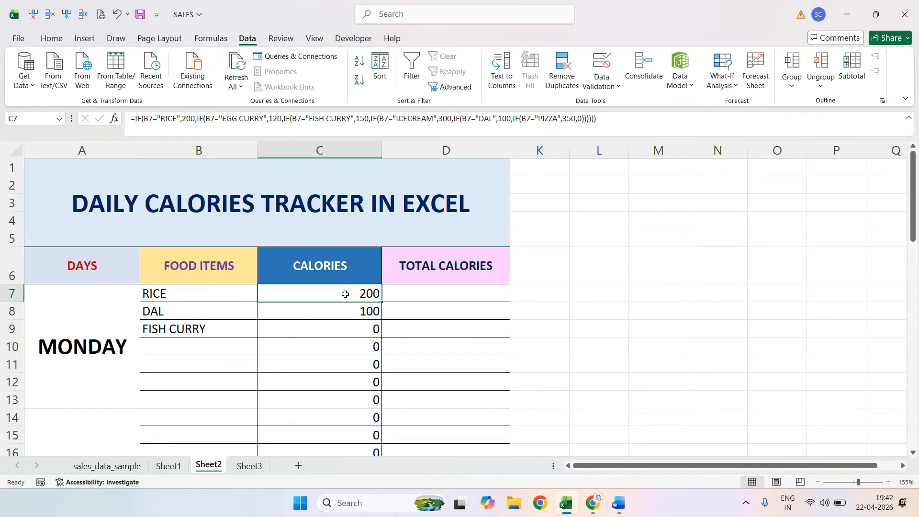
Step: Change Monday's third food item in B9 to ICE CREAM
{"action": "left_click", "coordinate": [200, 326]}
{"action": "left_click", "coordinate": [263, 331]}
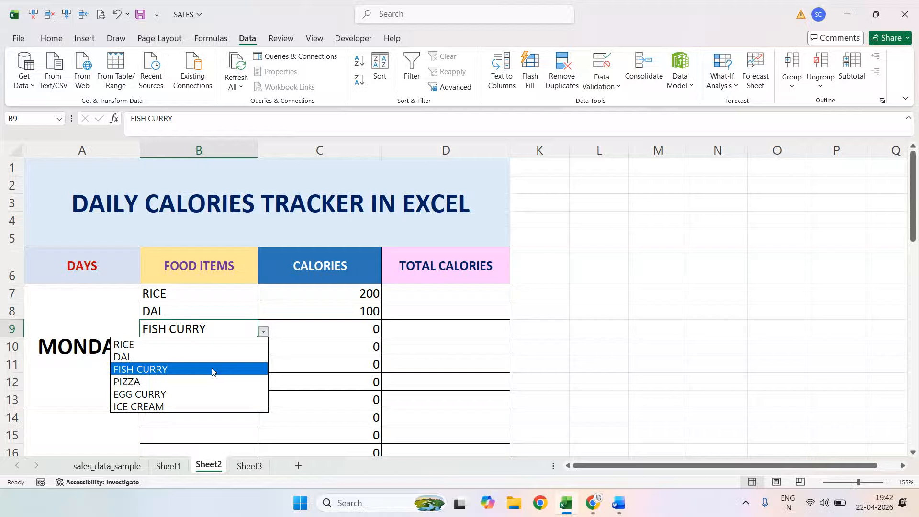
{"action": "left_click", "coordinate": [189, 406]}
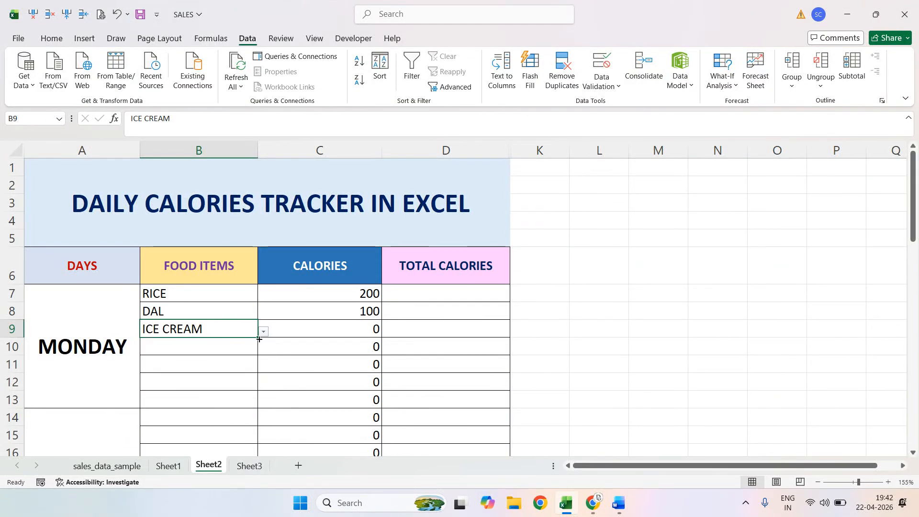
Step: Compare the nested IF calories formulas in C9 and C7, including how the food names are spelled
{"action": "left_click", "coordinate": [317, 323]}
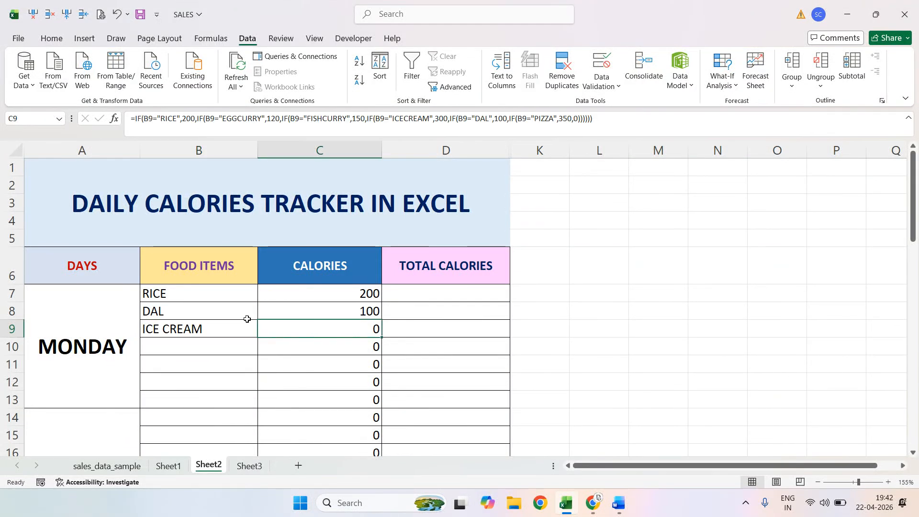
{"action": "left_click_drag", "start_coordinate": [312, 292], "coordinate": [310, 341]}
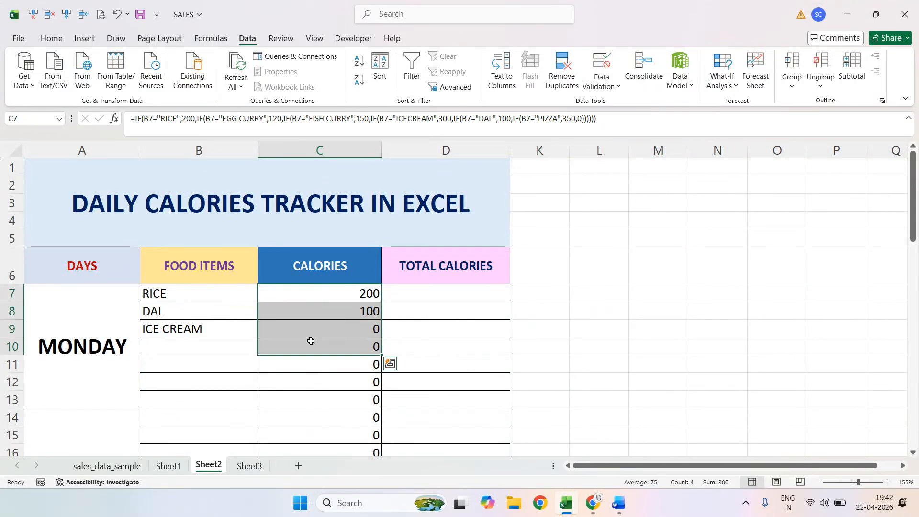
{"action": "key", "text": "ctrl+a"}
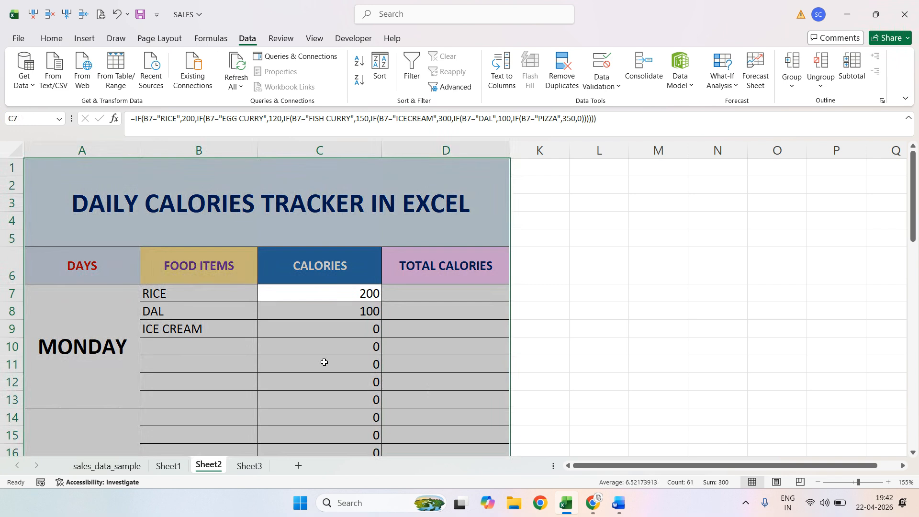
{"action": "left_click", "coordinate": [318, 350]}
{"action": "left_click", "coordinate": [331, 289]}
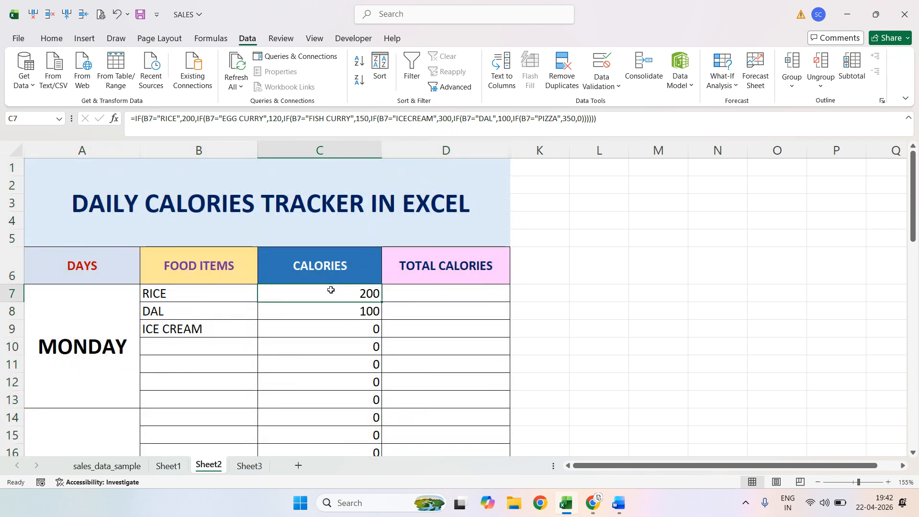
Step: Clear all the calories formulas in C7:C52
{"action": "key", "text": "ctrl+shift+Down"}
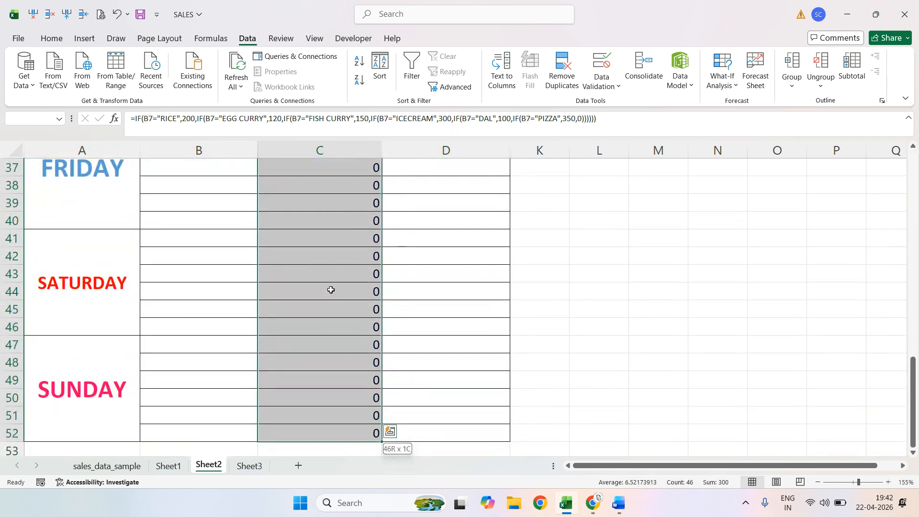
{"action": "key", "text": "Delete"}
{"action": "scroll", "coordinate": [328, 289], "scroll_direction": "up", "scroll_amount": 12}
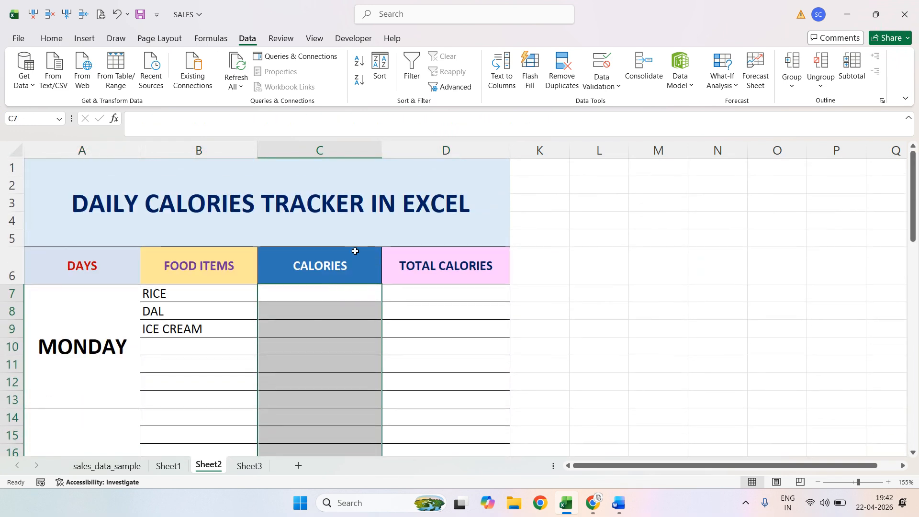
{"action": "left_click", "coordinate": [345, 289]}
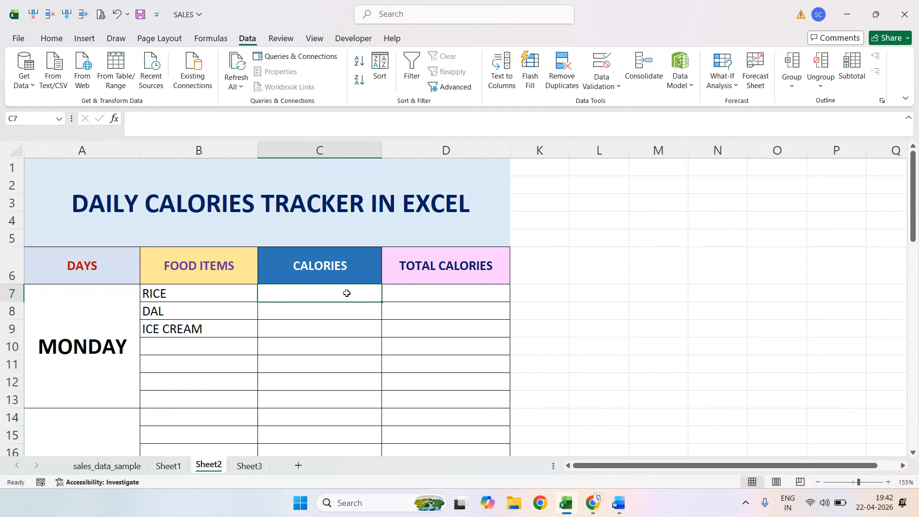
Step: Clear Monday's food items in B7:B9
{"action": "left_click", "coordinate": [219, 304]}
{"action": "left_click_drag", "start_coordinate": [220, 294], "coordinate": [216, 306]}
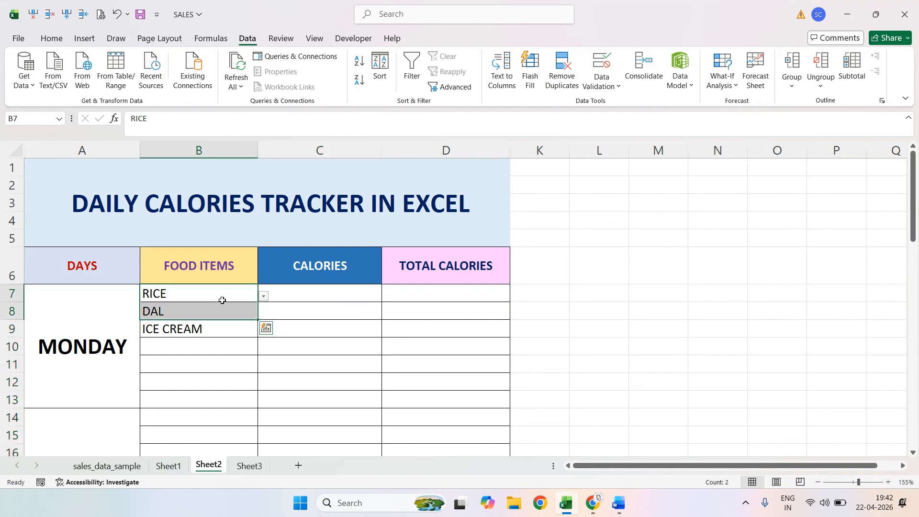
{"action": "left_click", "coordinate": [219, 298]}
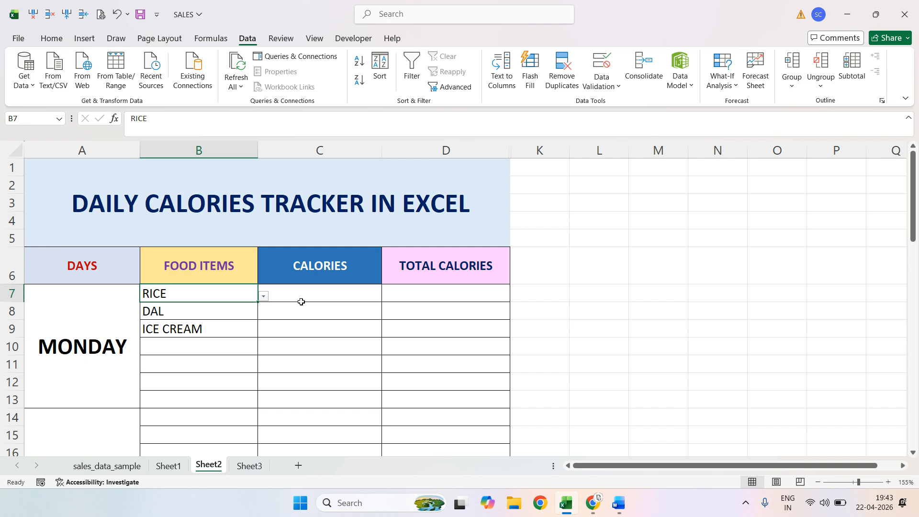
{"action": "left_click", "coordinate": [301, 301]}
{"action": "double_click", "coordinate": [282, 293]}
{"action": "left_click_drag", "start_coordinate": [205, 293], "coordinate": [213, 336]}
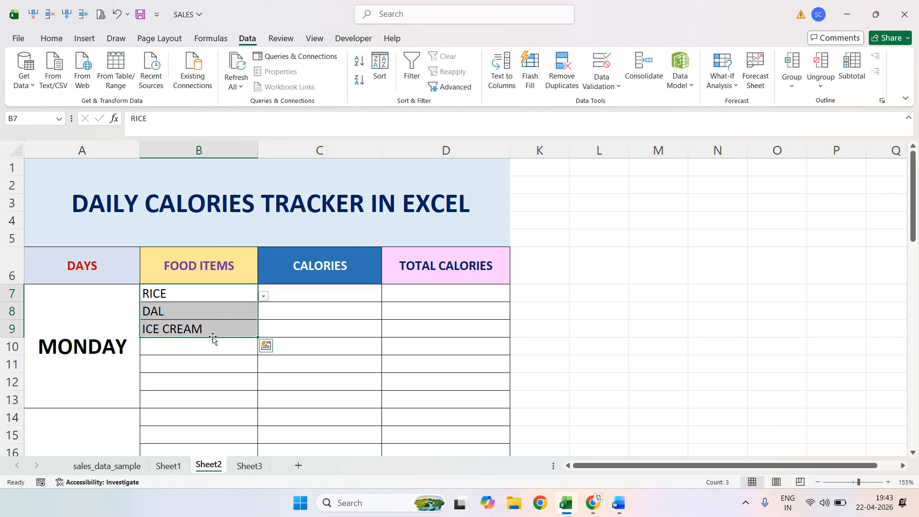
{"action": "key", "text": "Delete"}
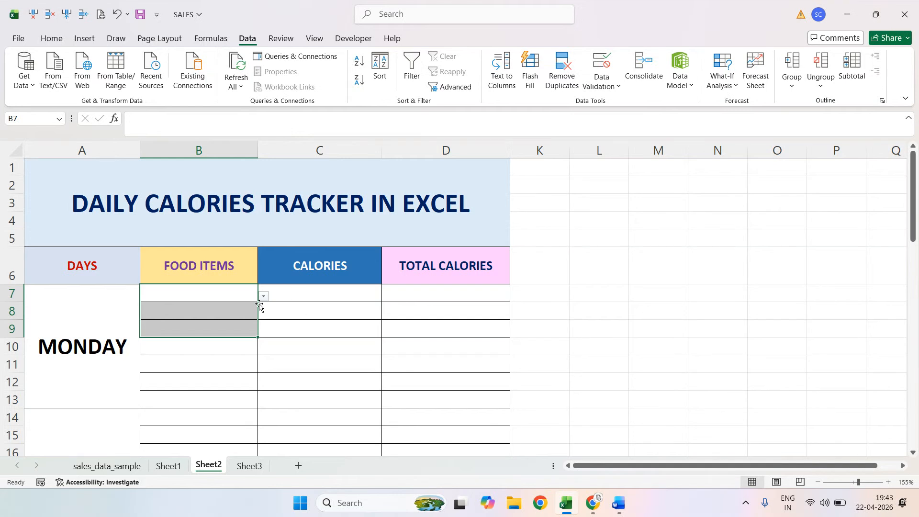
Step: View the food choices for B7 and begin C7's formula with =IF(B7="RICE",200, as the first condition
{"action": "left_click", "coordinate": [242, 293]}
{"action": "left_click", "coordinate": [263, 296]}
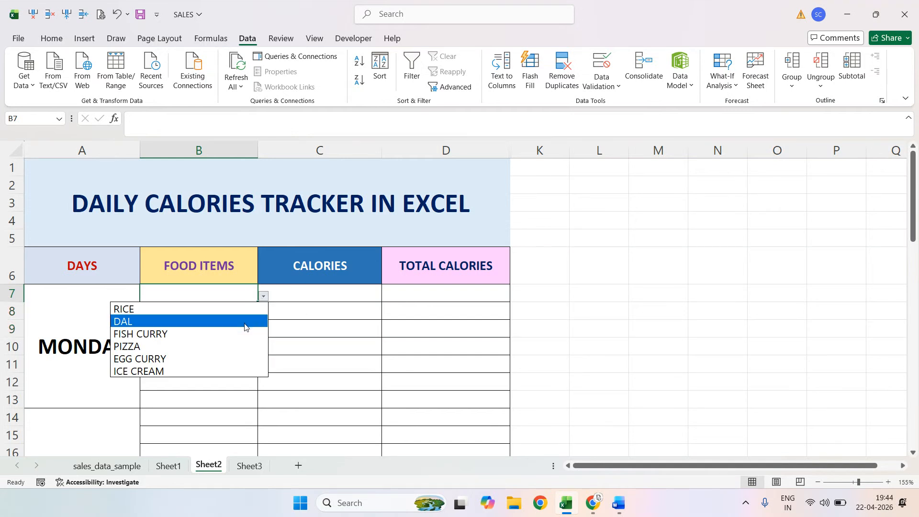
{"action": "left_click", "coordinate": [305, 290]}
{"action": "left_click", "coordinate": [305, 289]}
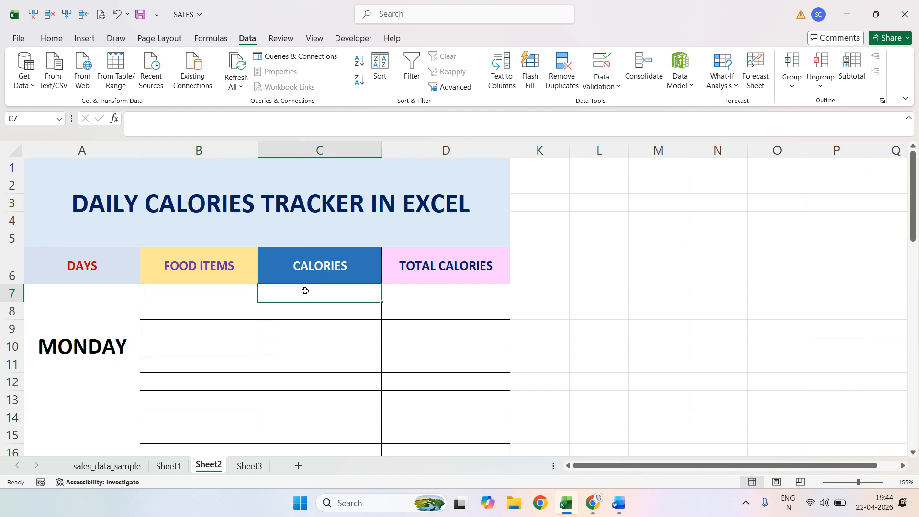
{"action": "type", "text": "=IF"}
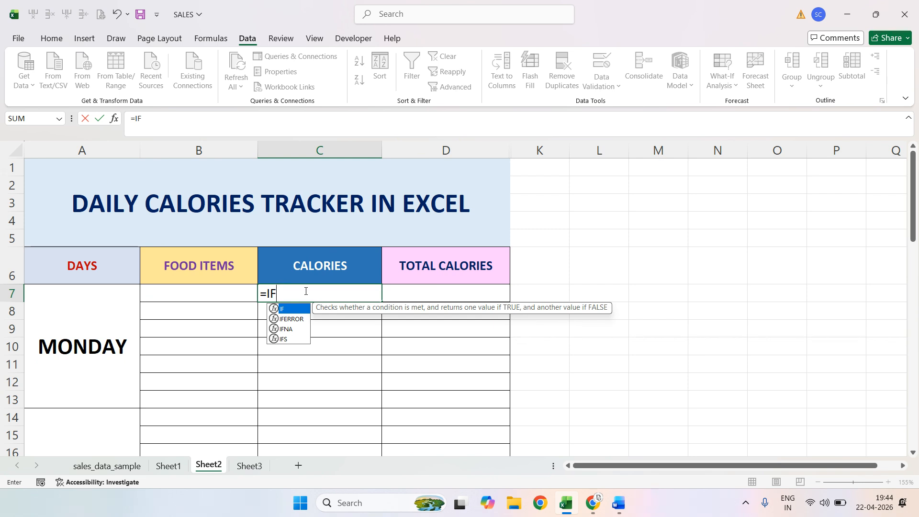
{"action": "type", "text": "("}
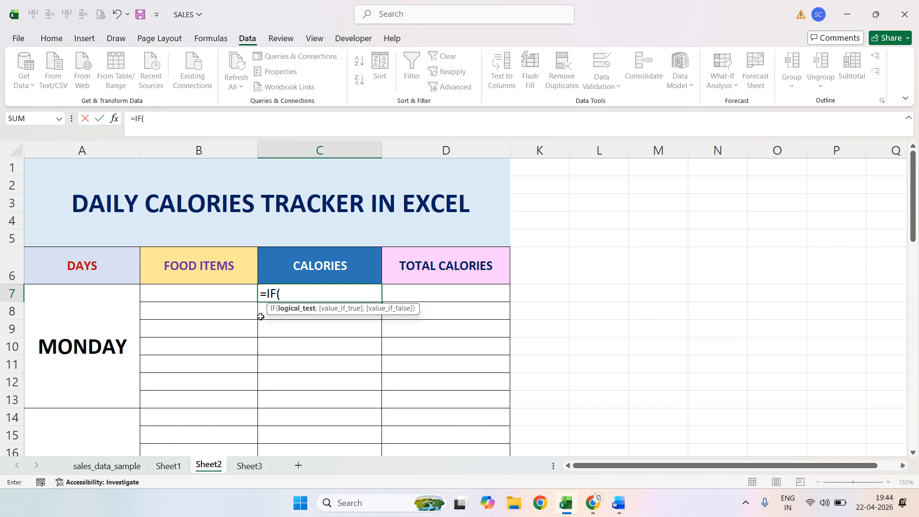
{"action": "left_click", "coordinate": [187, 292]}
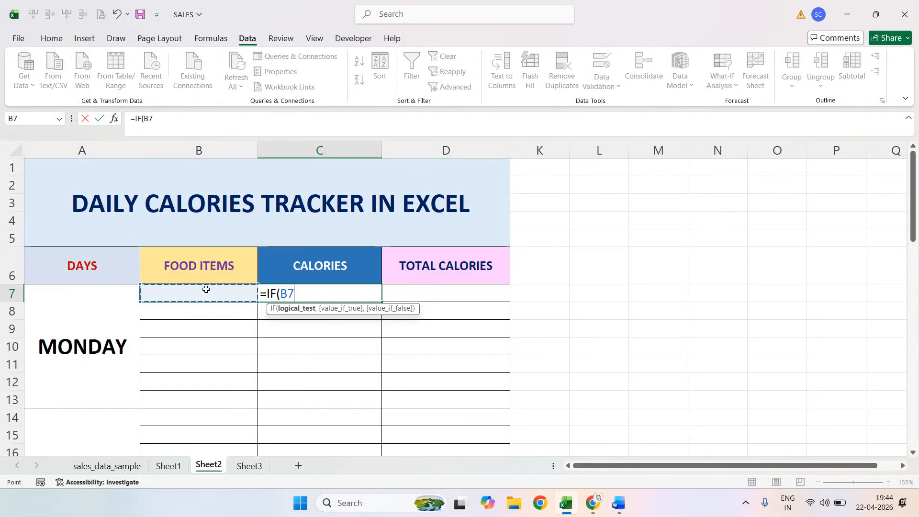
{"action": "type", "text": "=\""}
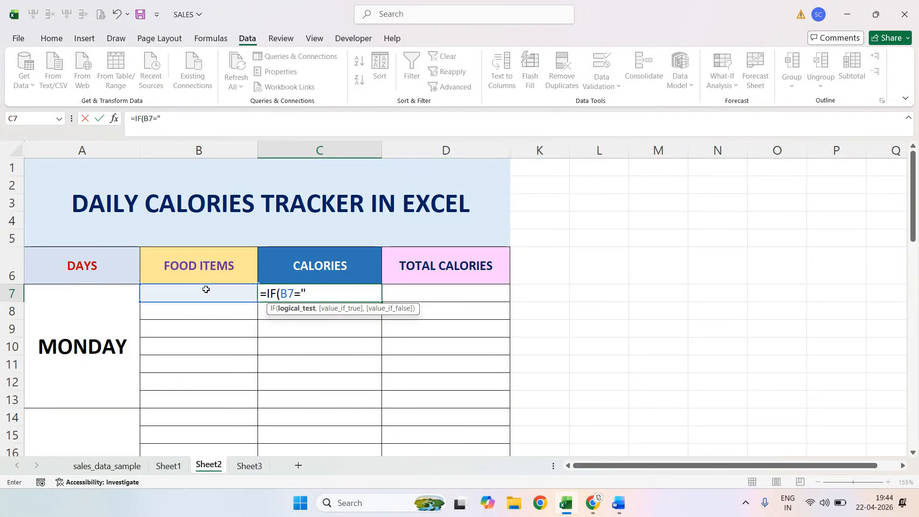
{"action": "type", "text": "RICE\""}
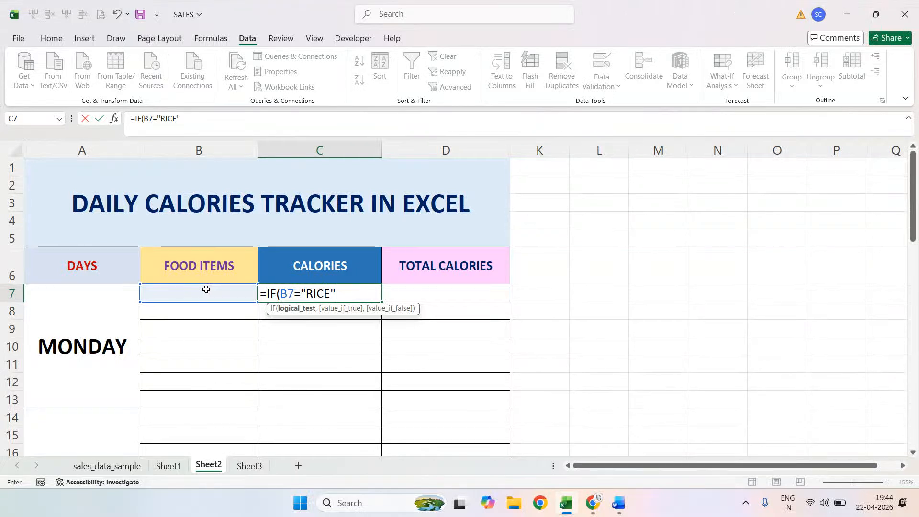
{"action": "type", "text": ","}
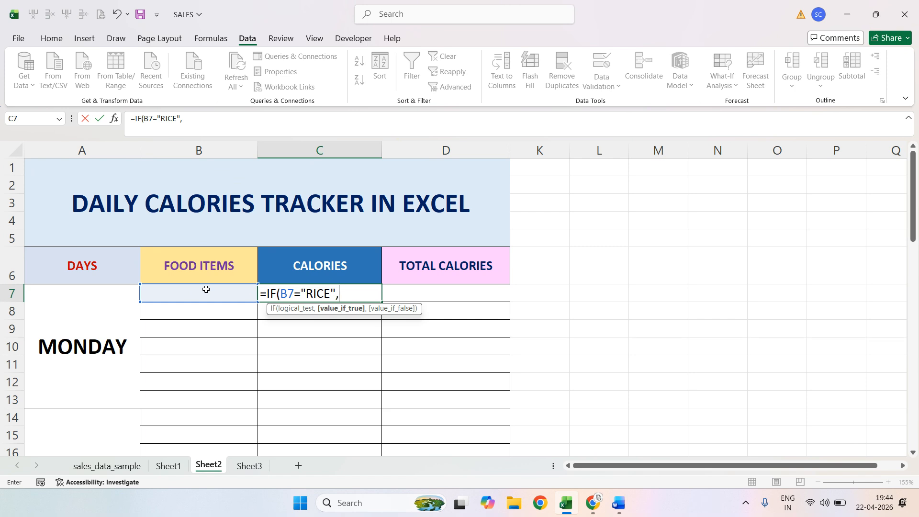
{"action": "type", "text": "200,"}
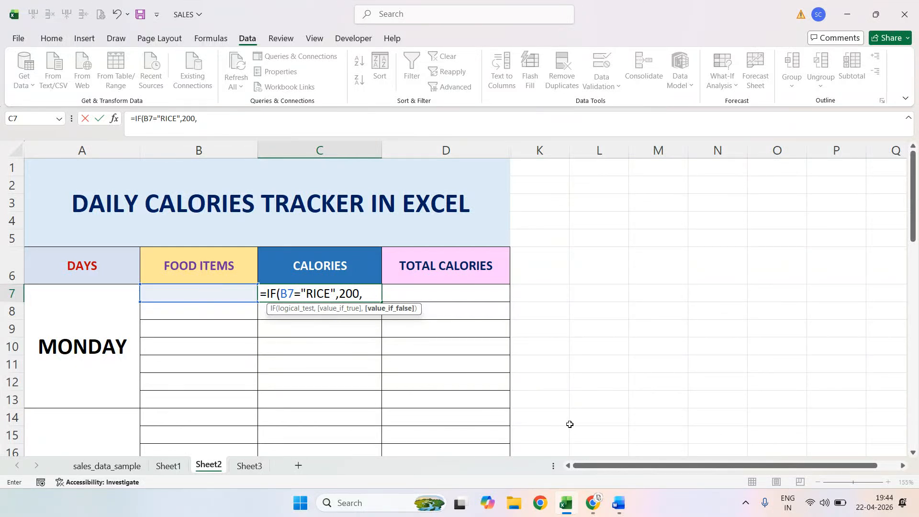
Step: Switch to the Word document, review its table of food items and approximate calories, and return to the Excel workbook
{"action": "mouse_move", "coordinate": [618, 502]}
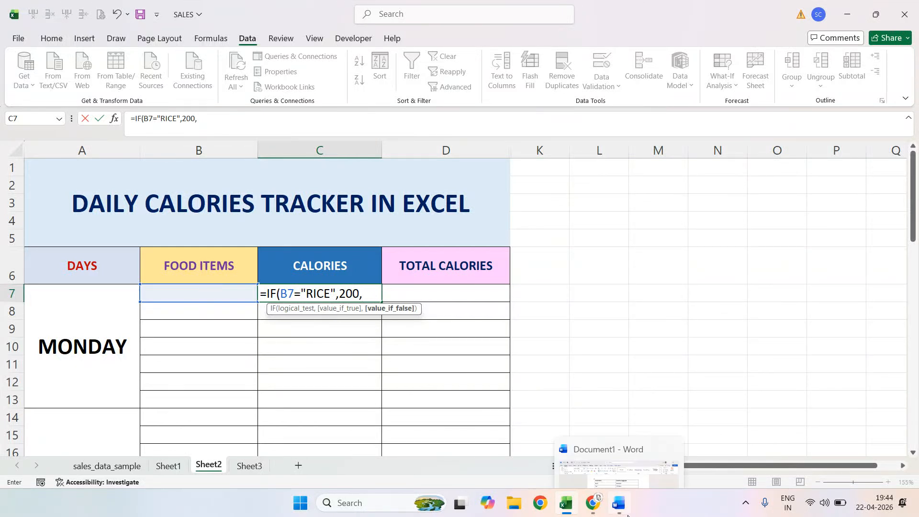
{"action": "left_click", "coordinate": [610, 475]}
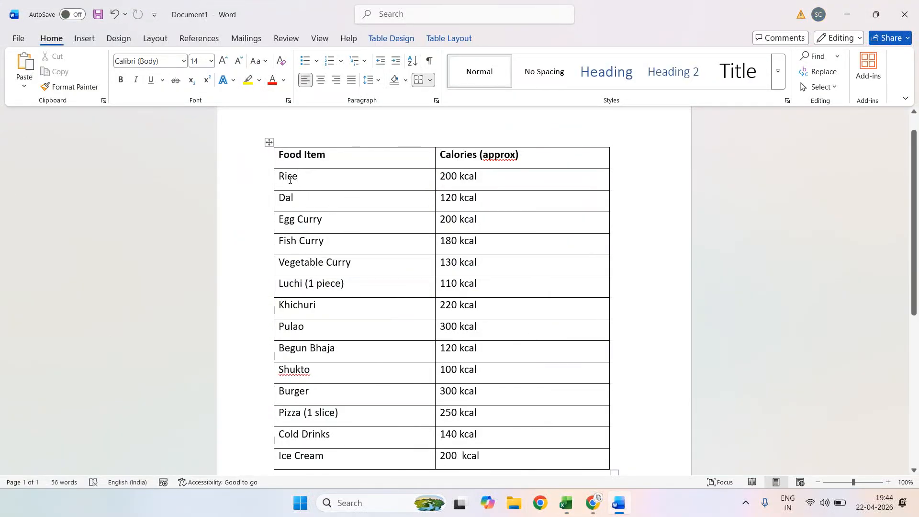
{"action": "left_click_drag", "start_coordinate": [290, 180], "coordinate": [383, 392]}
{"action": "left_click", "coordinate": [360, 290]}
{"action": "scroll", "coordinate": [330, 230], "scroll_direction": "down", "scroll_amount": 2}
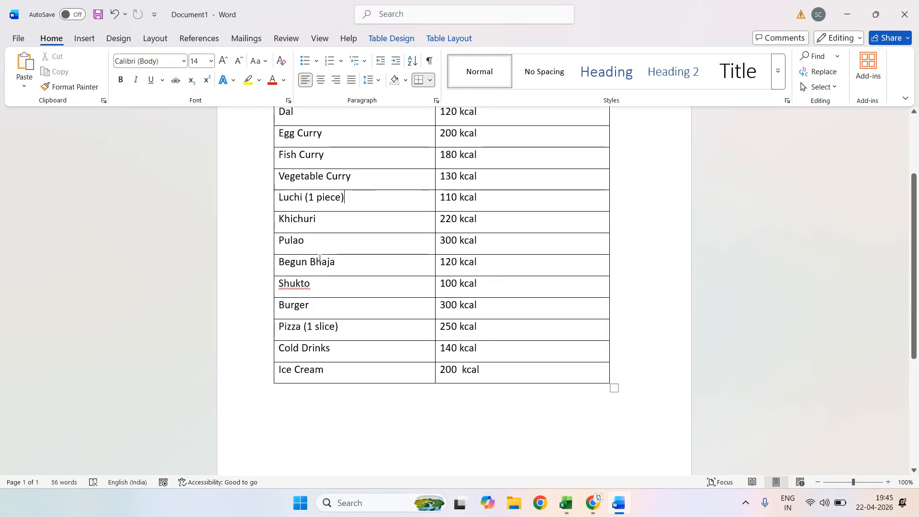
{"action": "scroll", "coordinate": [319, 259], "scroll_direction": "up", "scroll_amount": 2}
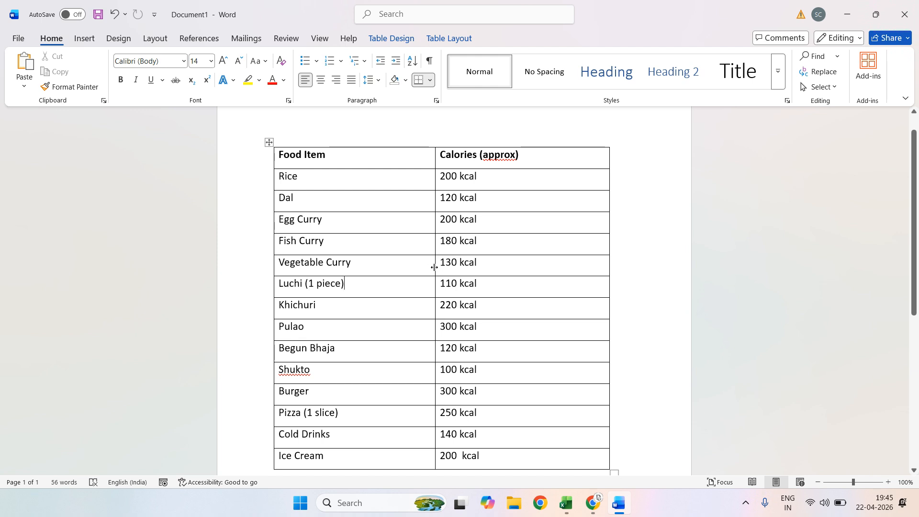
{"action": "left_click", "coordinate": [845, 14]}
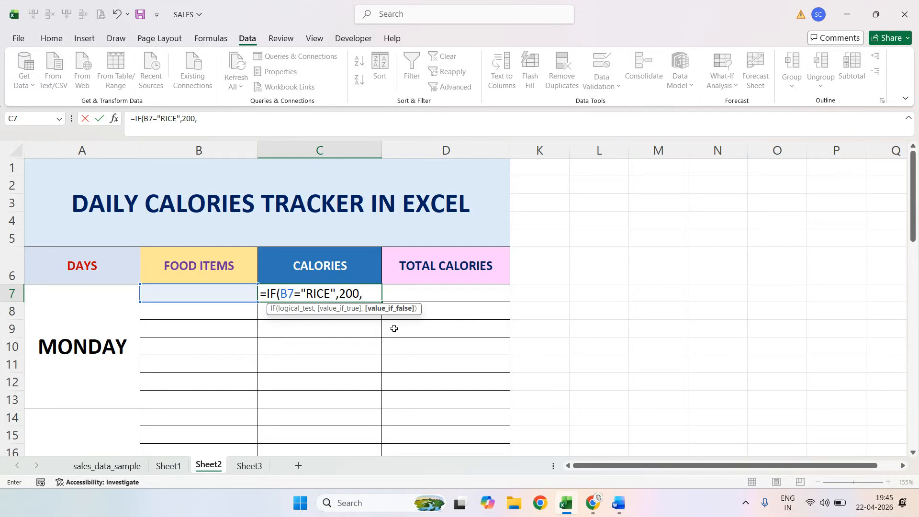
Step: Extend C7's formula with a nested IF giving 120 for DAL in B7, checking the value in the Word calories table
{"action": "type", "text": "IF"}
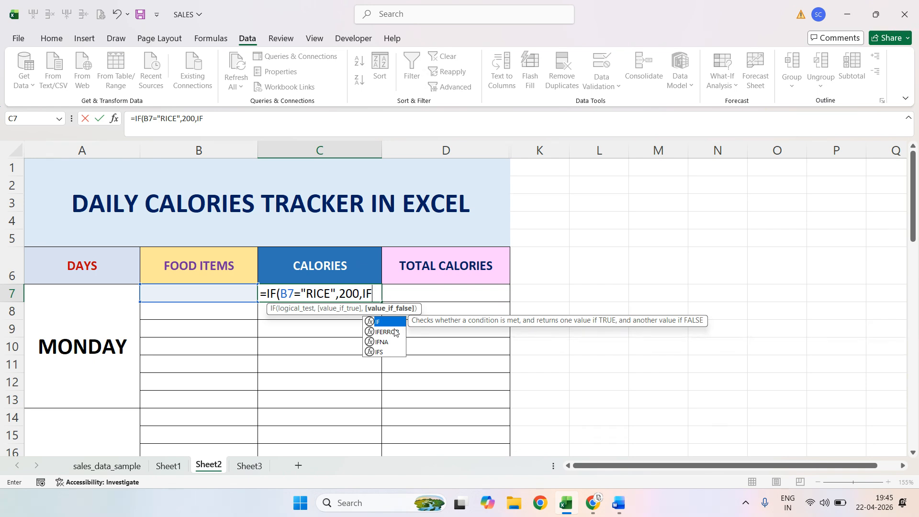
{"action": "type", "text": "("}
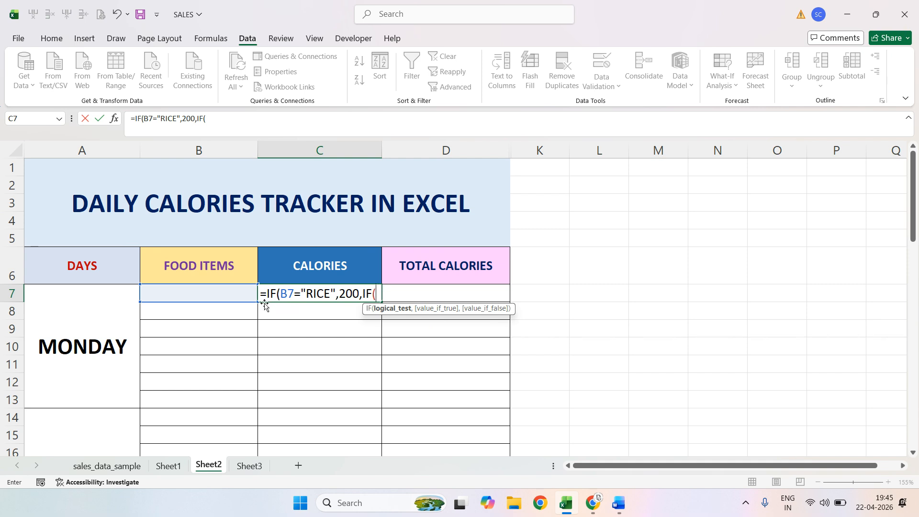
{"action": "left_click", "coordinate": [196, 295]}
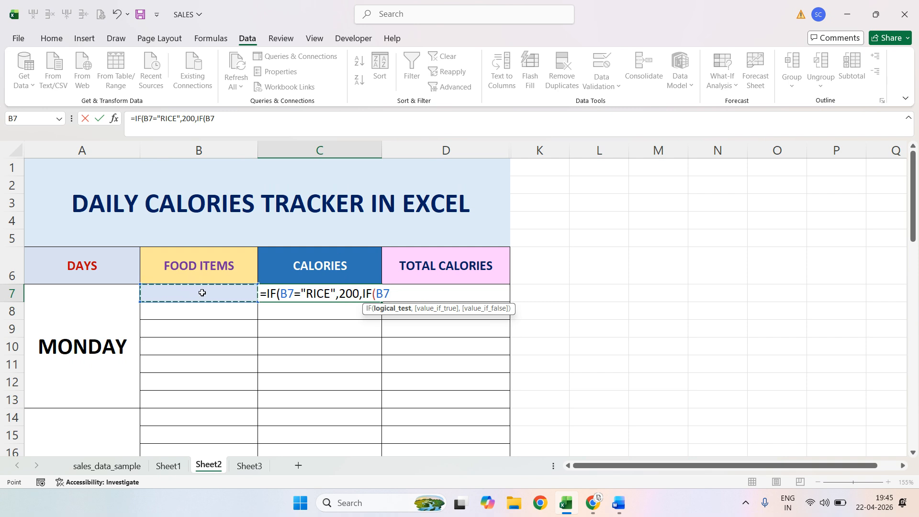
{"action": "type", "text": "="}
{"action": "type", "text": "\"DAL"}
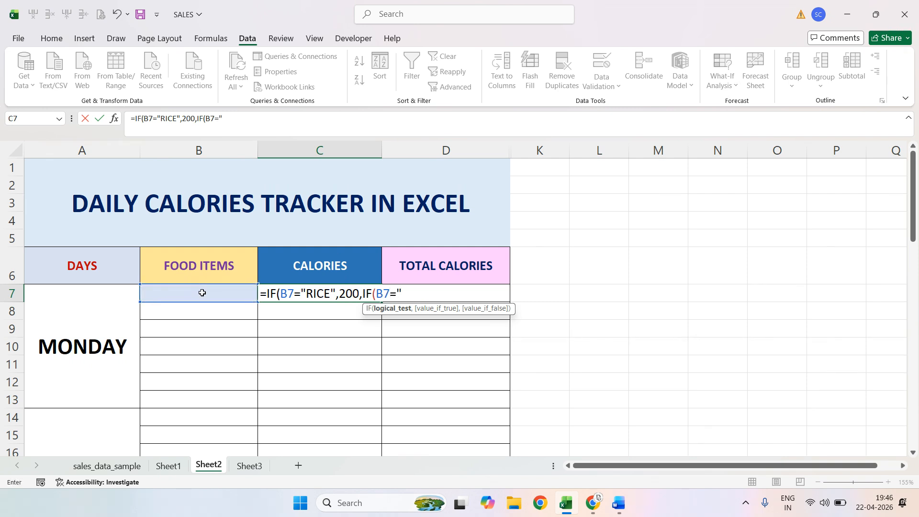
{"action": "type", "text": "\","}
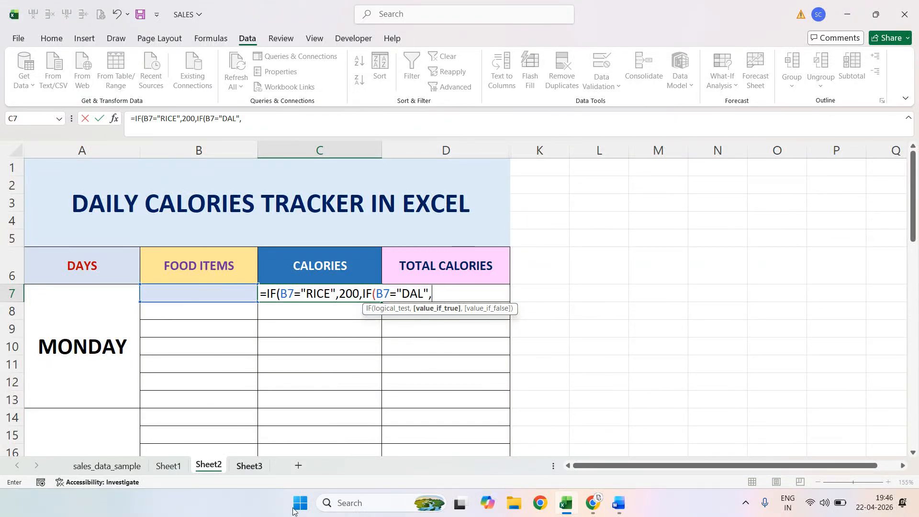
{"action": "left_click", "coordinate": [625, 503]}
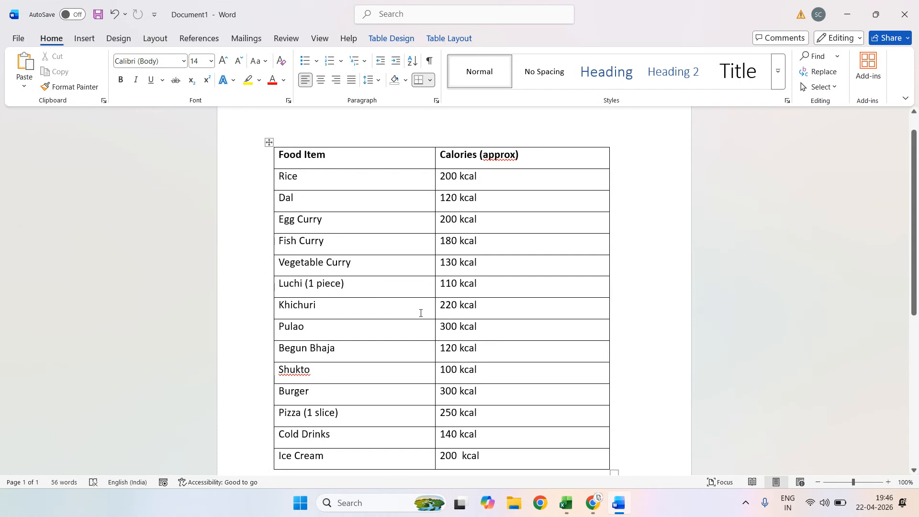
{"action": "left_click", "coordinate": [565, 498]}
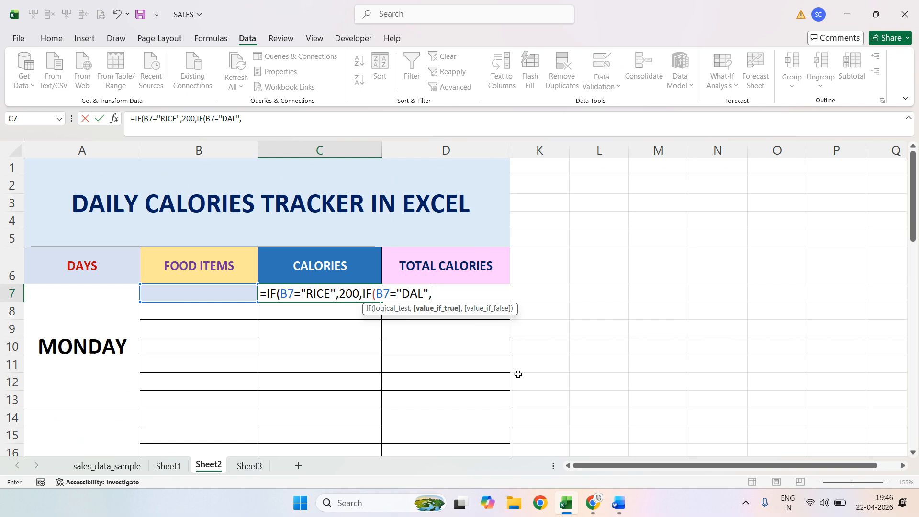
{"action": "type", "text": "120,IF"}
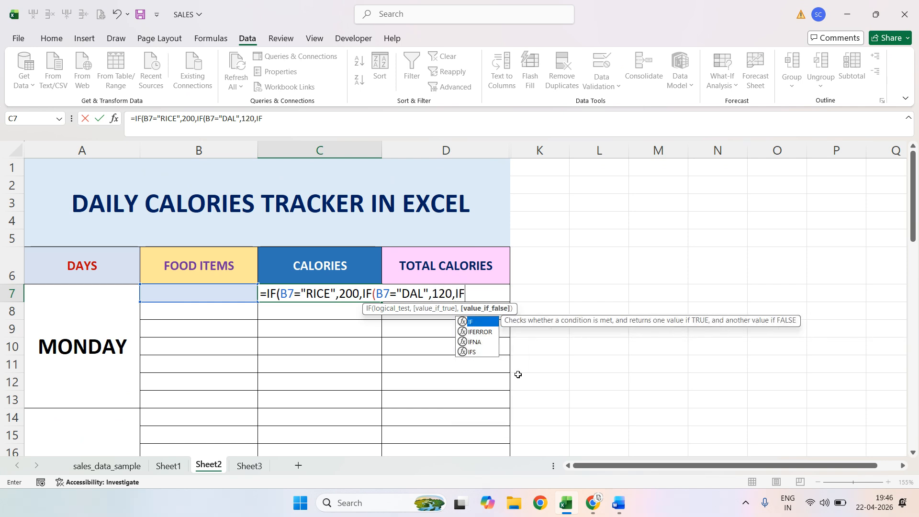
Step: Extend C7's formula with a nested IF giving 200 when B7 equals "EGG CURRY"
{"action": "type", "text": "("}
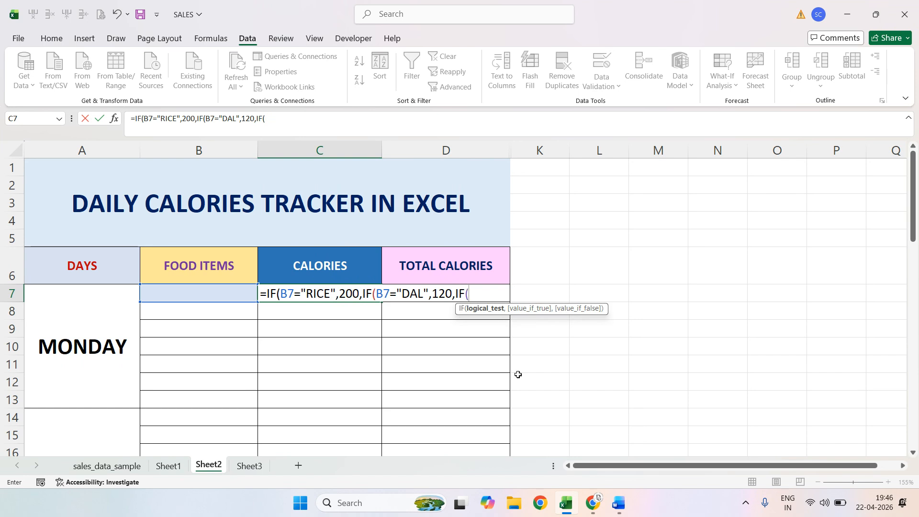
{"action": "left_click", "coordinate": [211, 295]}
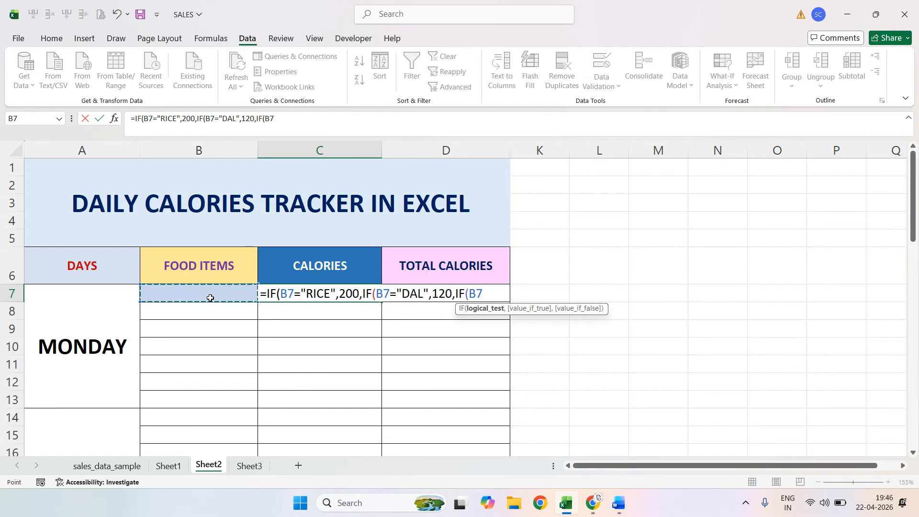
{"action": "type", "text": "="}
{"action": "type", "text": "\""}
{"action": "type", "text": "E"}
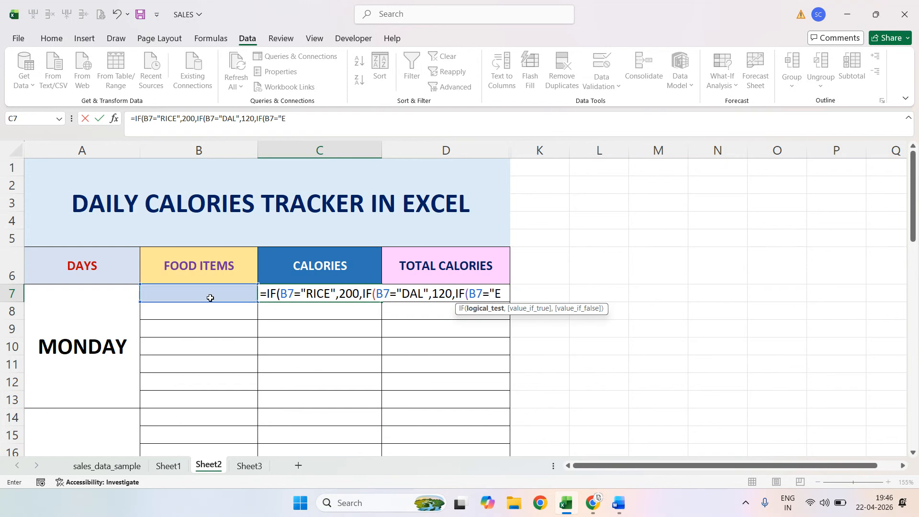
{"action": "type", "text": "GG CURRY\","}
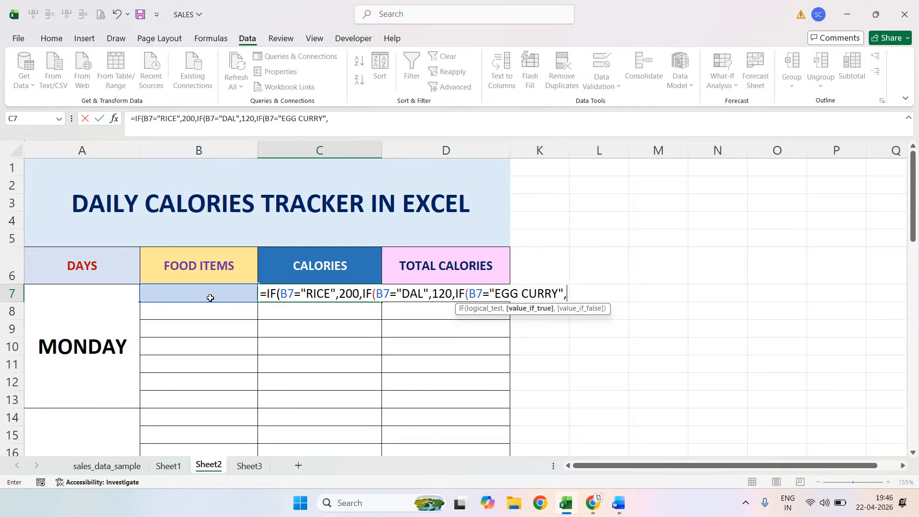
{"action": "type", "text": "200,IF"}
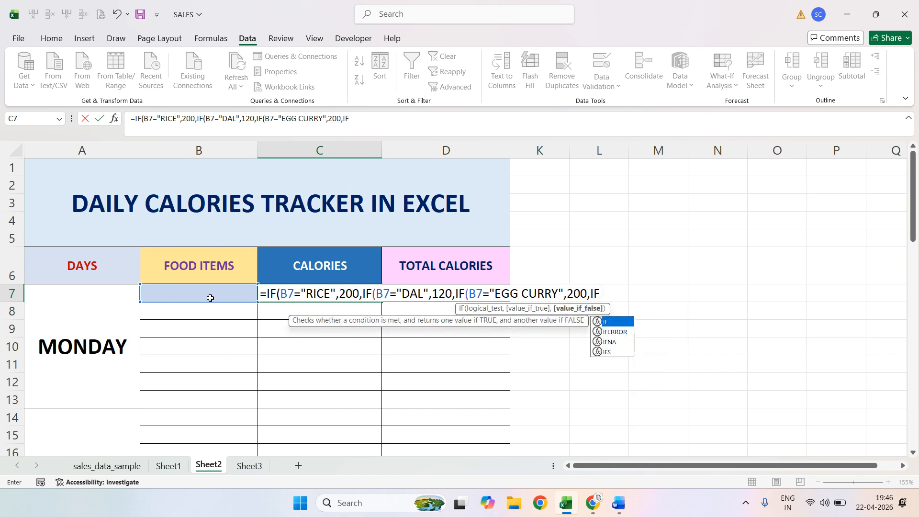
Step: Add another nested IF to C7's formula giving 180 when B7 equals "FISH CURRY"
{"action": "type", "text": "("}
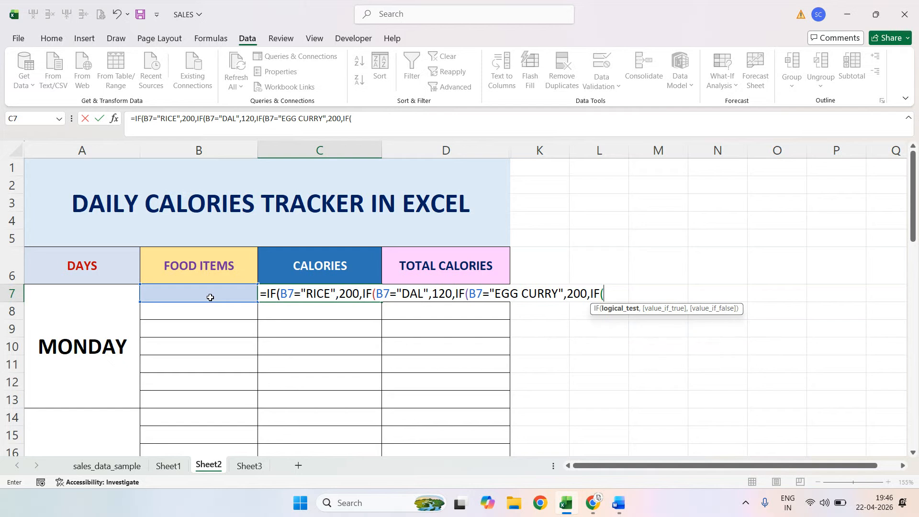
{"action": "left_click", "coordinate": [170, 296]}
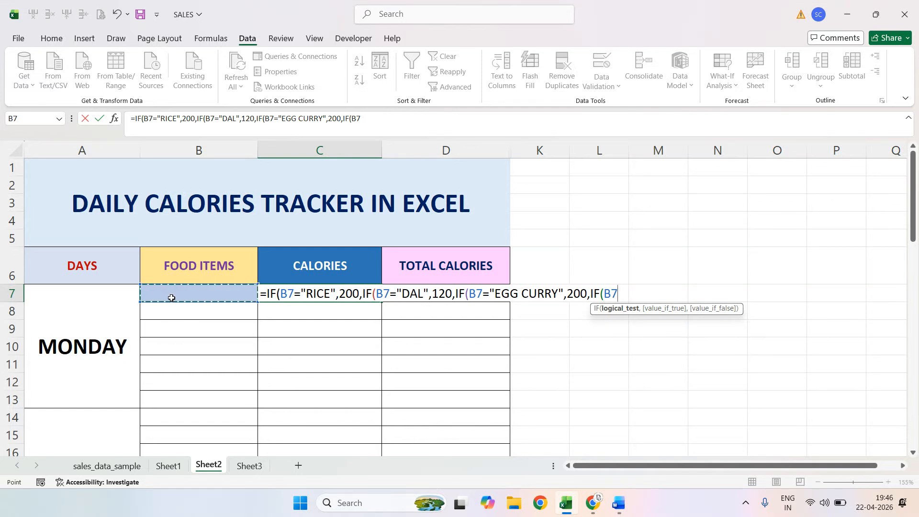
{"action": "type", "text": "="}
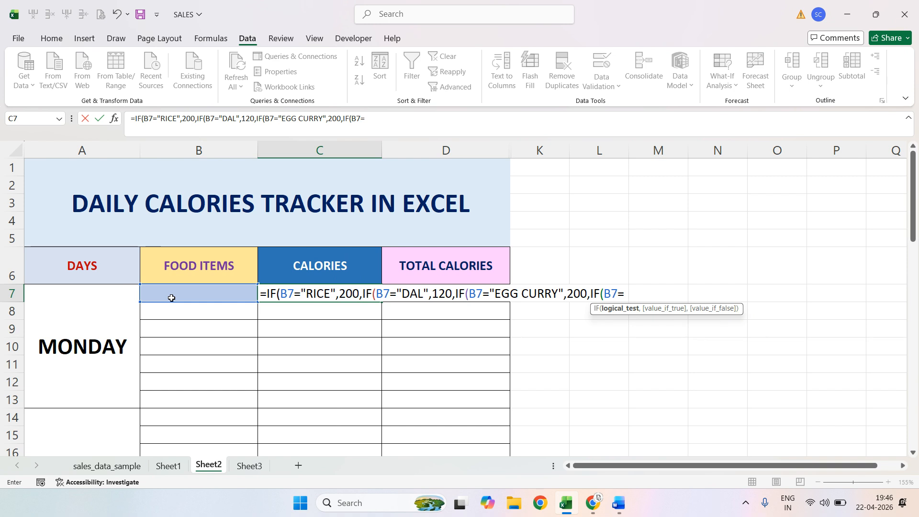
{"action": "type", "text": "\"FISH CURRY\""}
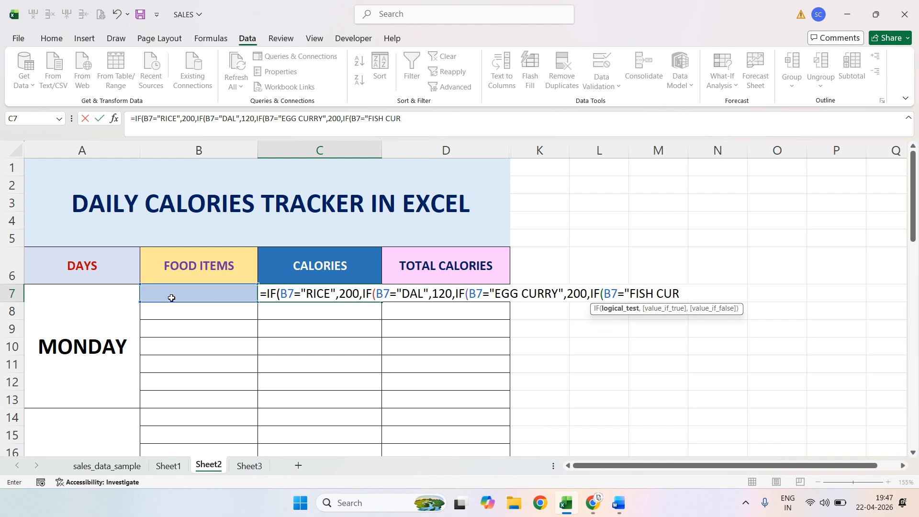
{"action": "type", "text": ",180"}
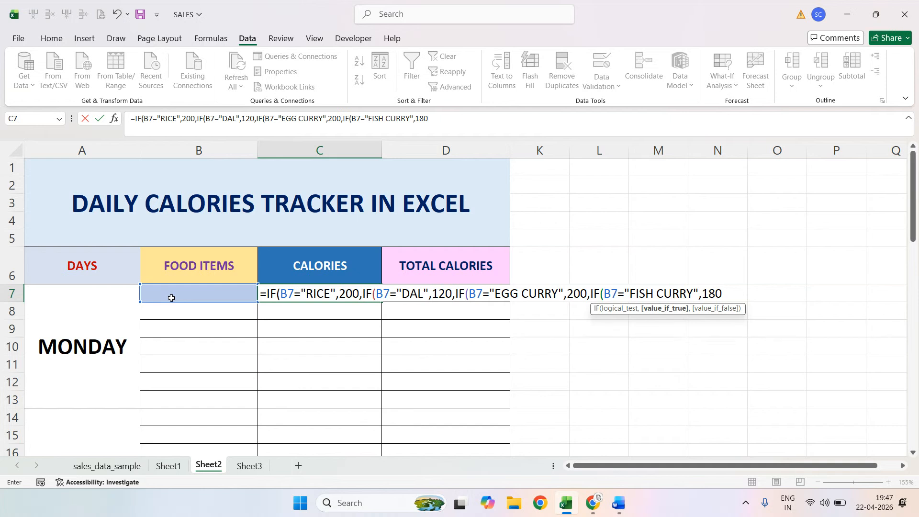
{"action": "type", "text": ","}
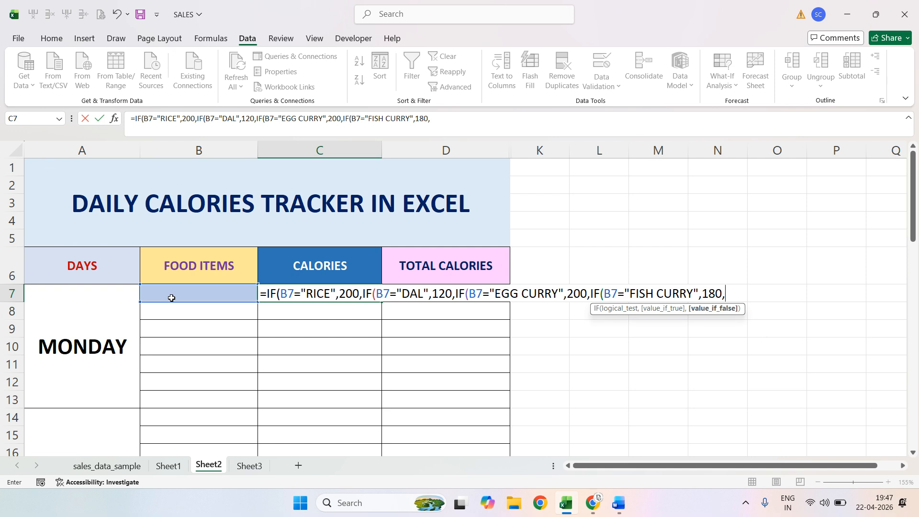
Step: Add a nested IF to C7's formula giving 300 when B7 equals "PIZZA"
{"action": "type", "text": "IF"}
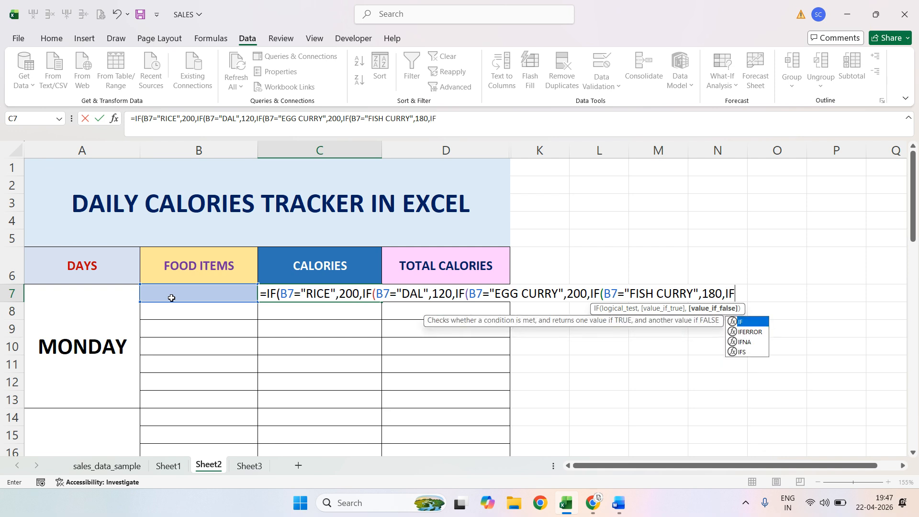
{"action": "type", "text": "("}
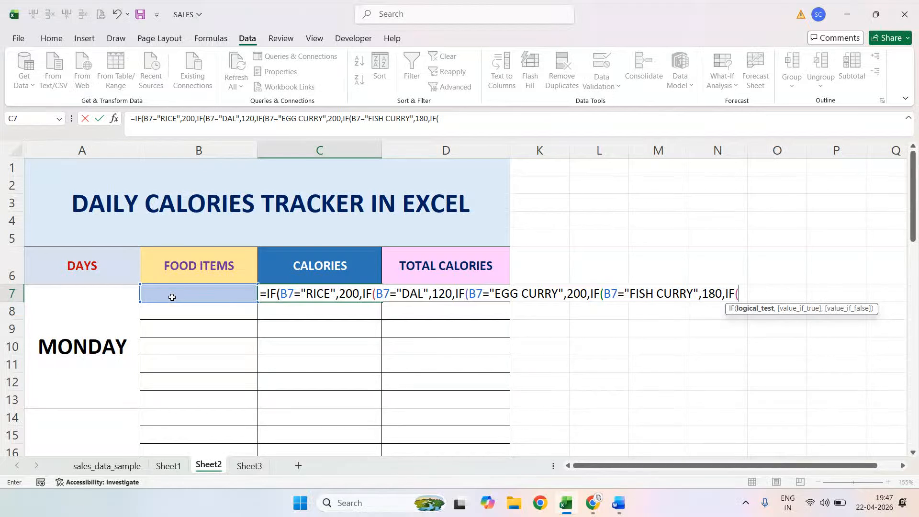
{"action": "left_click", "coordinate": [203, 291]}
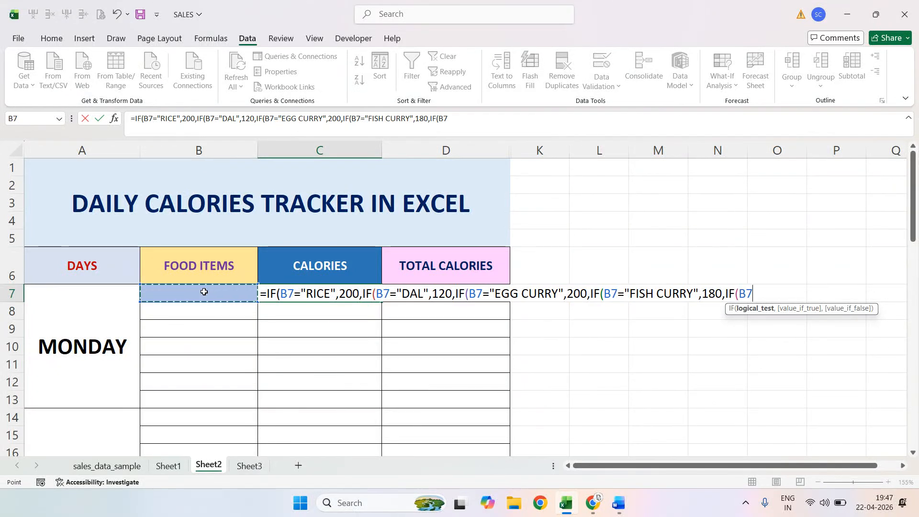
{"action": "type", "text": "=\"PIZZA\","}
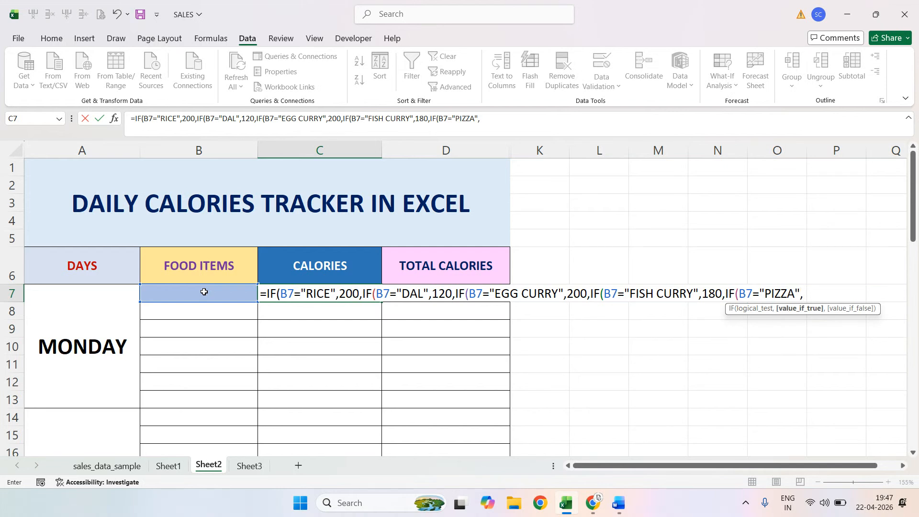
{"action": "type", "text": "300,"}
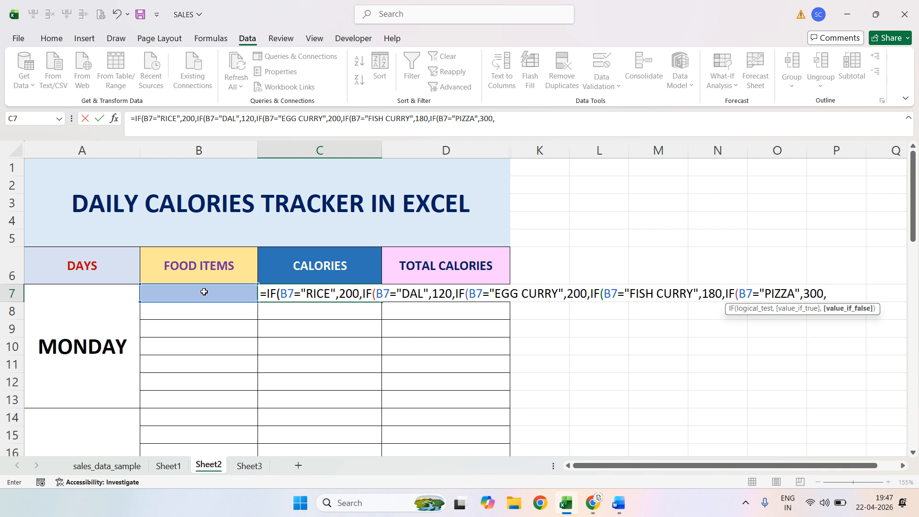
Step: Finish C7's formula with a nested IF giving 250 for "ICE CREAM" in B7 and 0 otherwise, closing all six parentheses
{"action": "type", "text": "IF("}
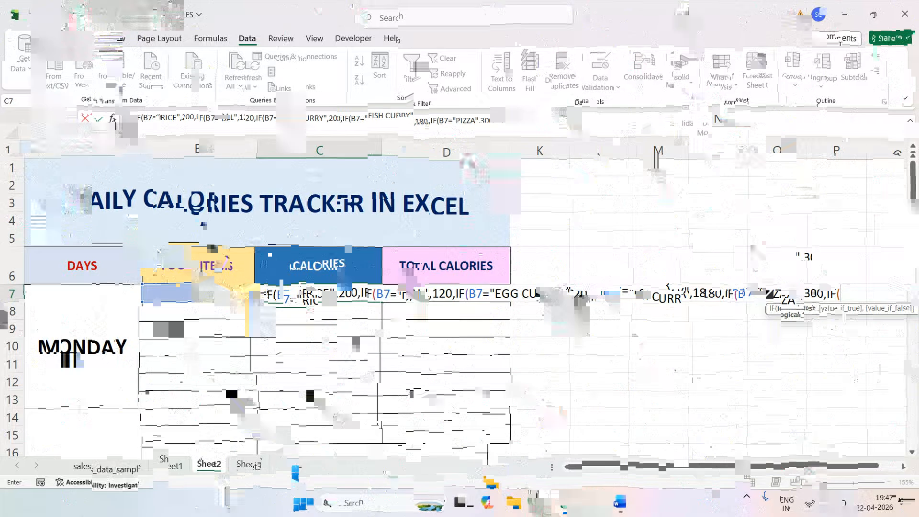
{"action": "left_click", "coordinate": [204, 292]}
{"action": "type", "text": "=\"ICE"}
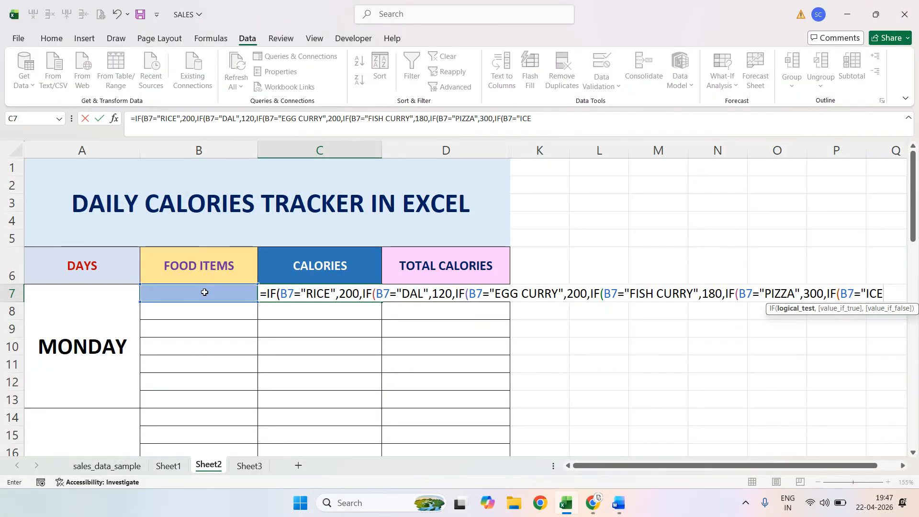
{"action": "type", "text": "CREAM"}
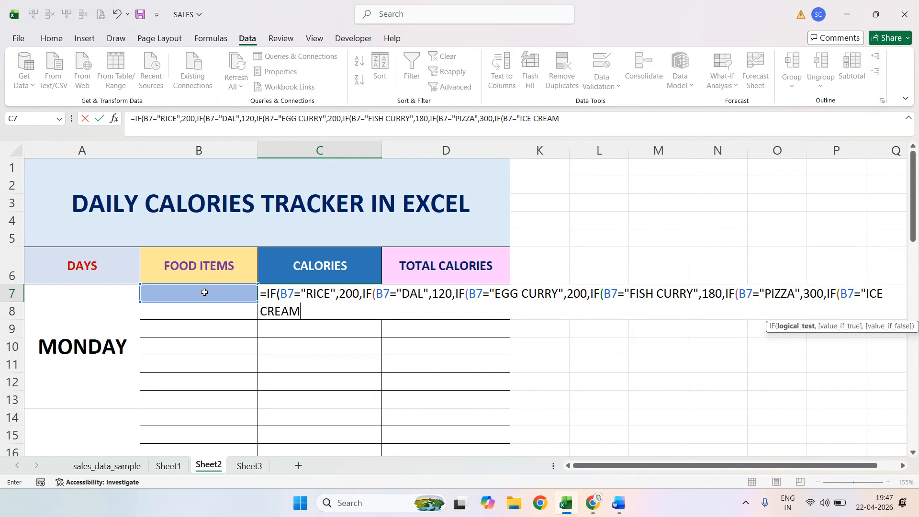
{"action": "type", "text": "\","}
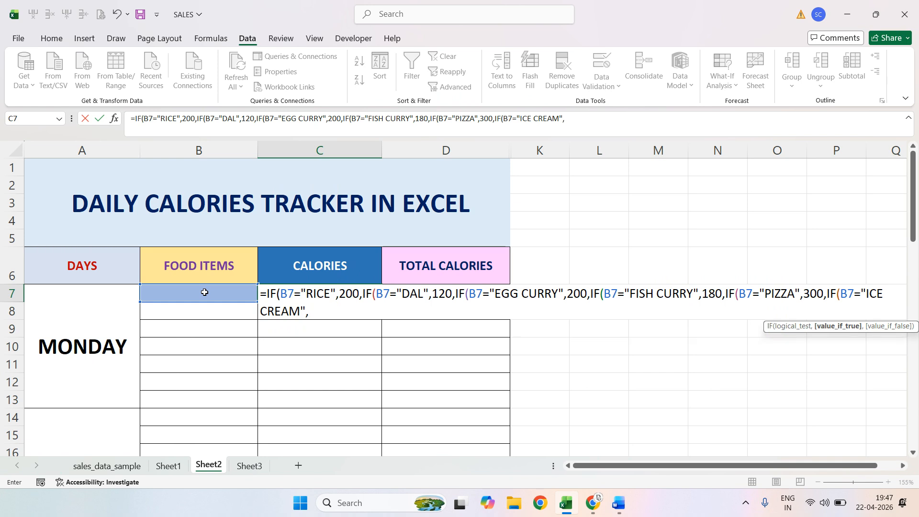
{"action": "type", "text": "250,0"}
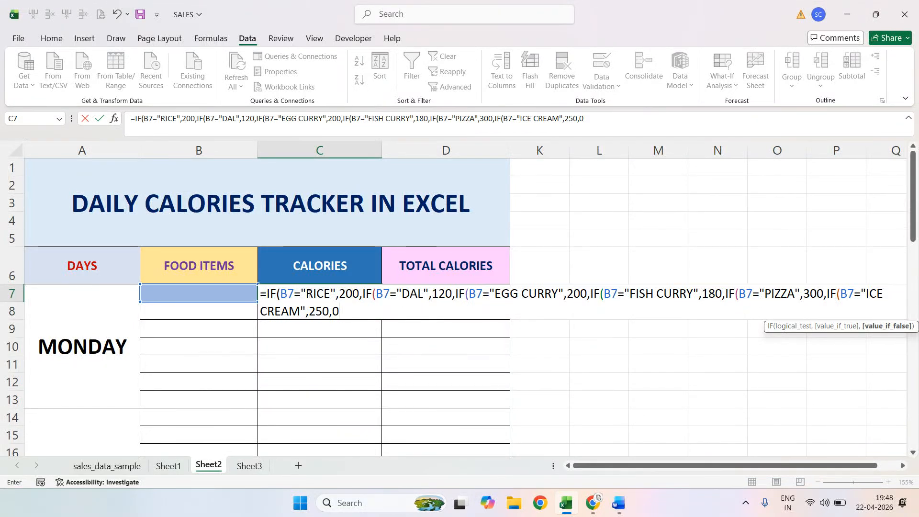
{"action": "type", "text": "))))))"}
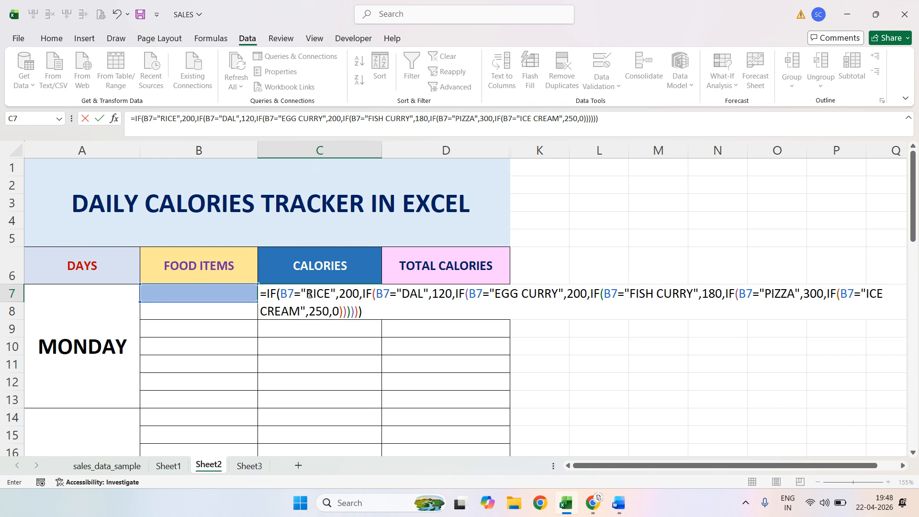
{"action": "key", "text": "Return"}
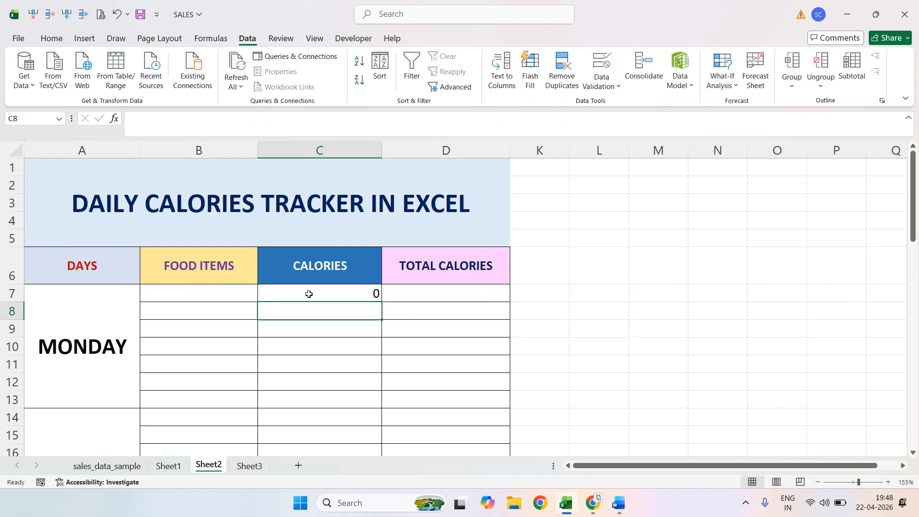
Step: Fill C7's calories formula down the CALORIES column through Sunday's last row, C52, and check the filled range
{"action": "left_click", "coordinate": [309, 294]}
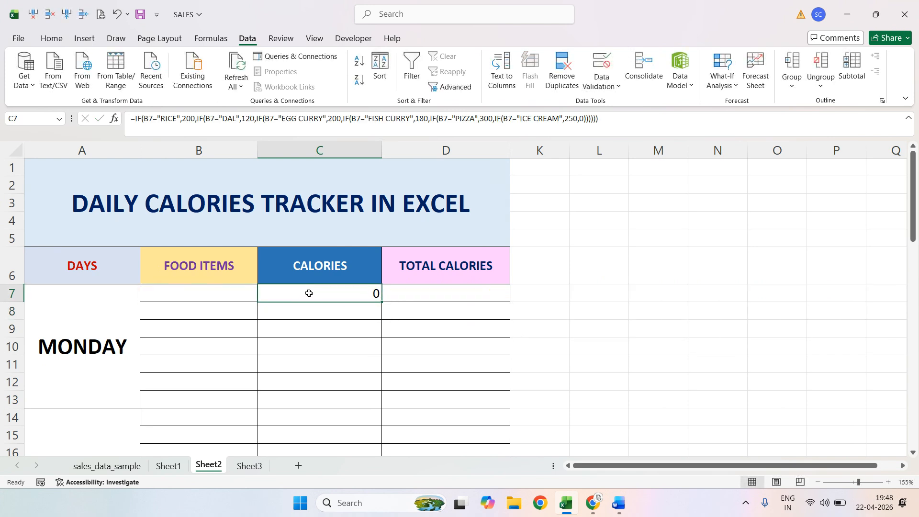
{"action": "double_click", "coordinate": [382, 303]}
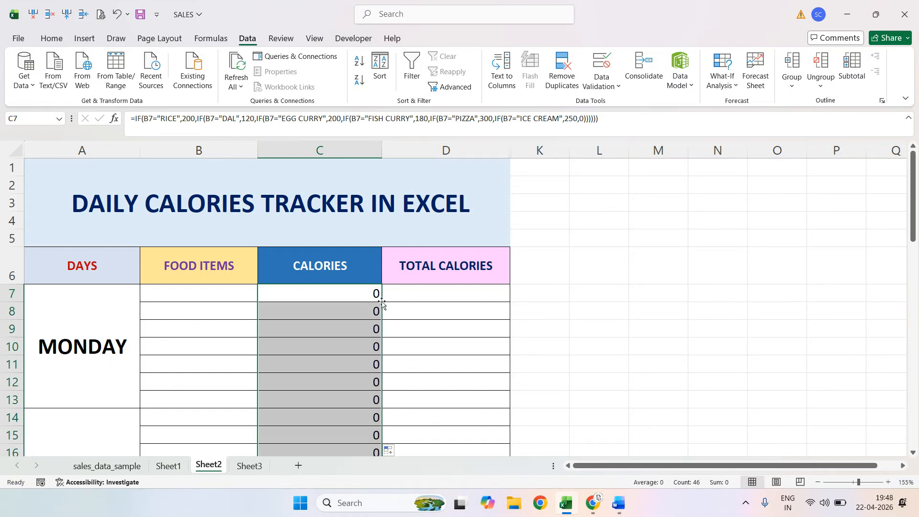
{"action": "scroll", "coordinate": [345, 352], "scroll_direction": "down", "scroll_amount": 1}
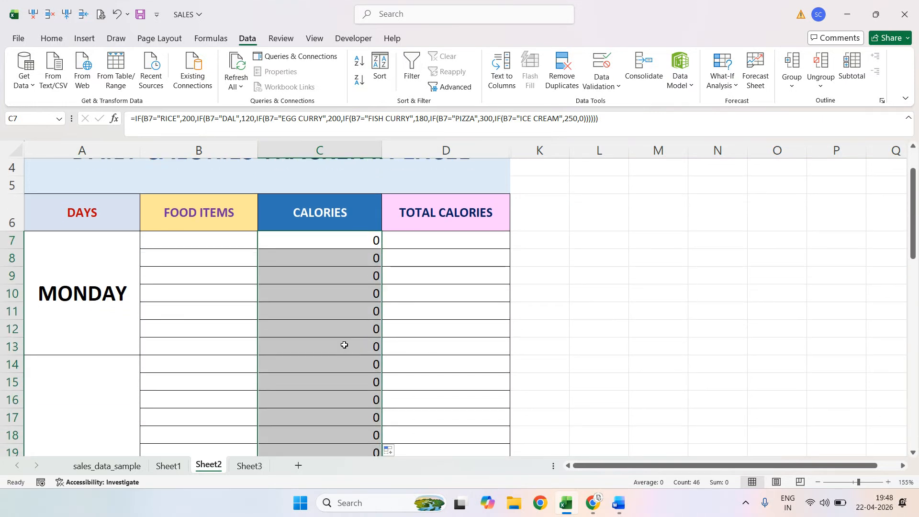
{"action": "scroll", "coordinate": [344, 345], "scroll_direction": "down", "scroll_amount": 13}
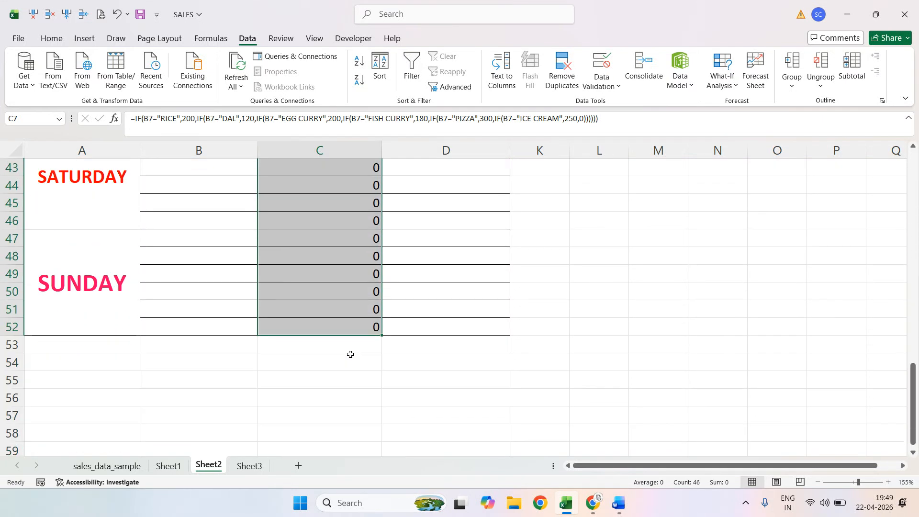
{"action": "scroll", "coordinate": [351, 354], "scroll_direction": "down", "scroll_amount": 4}
{"action": "scroll", "coordinate": [349, 349], "scroll_direction": "up", "scroll_amount": 18}
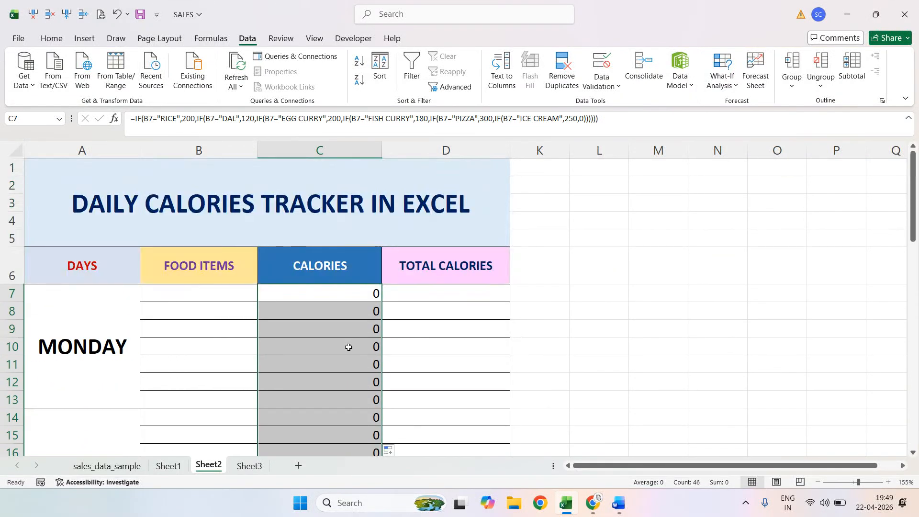
Step: Choose RICE in B7, DAL in B8 and FISH CURRY in B9 as Monday's food items
{"action": "left_click", "coordinate": [396, 296]}
{"action": "left_click_drag", "start_coordinate": [235, 294], "coordinate": [235, 303]}
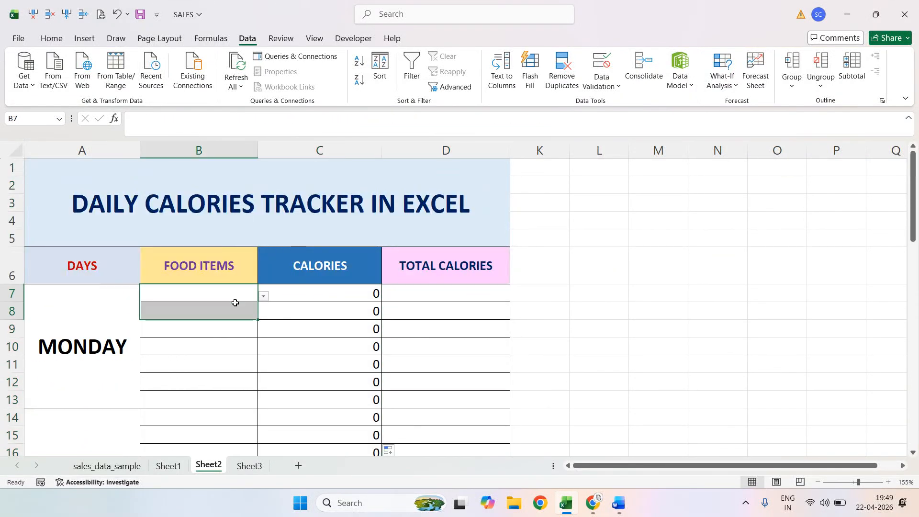
{"action": "left_click", "coordinate": [244, 297]}
{"action": "left_click", "coordinate": [262, 296]}
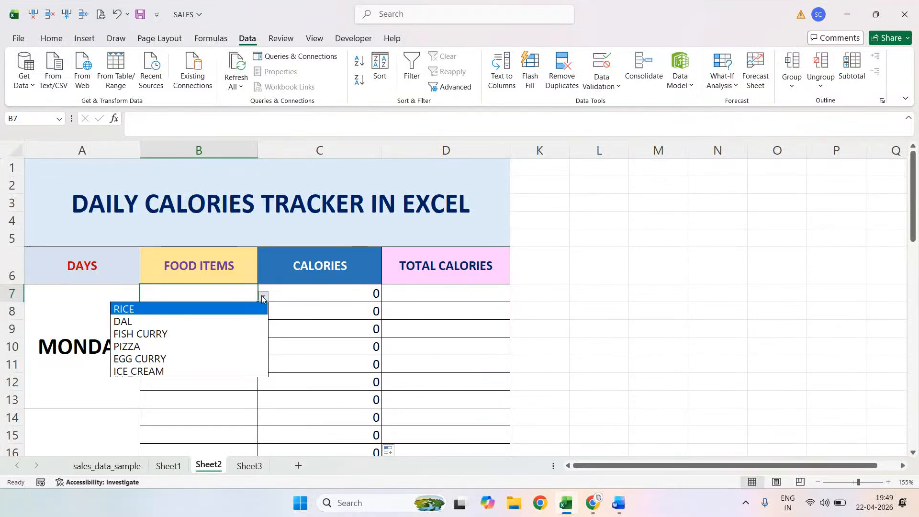
{"action": "left_click", "coordinate": [252, 310]}
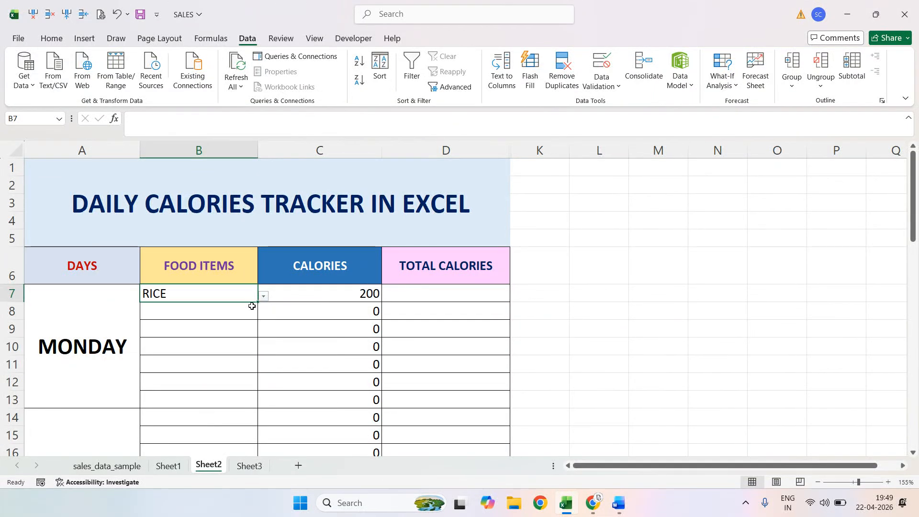
{"action": "left_click", "coordinate": [243, 311]}
{"action": "left_click", "coordinate": [263, 314]}
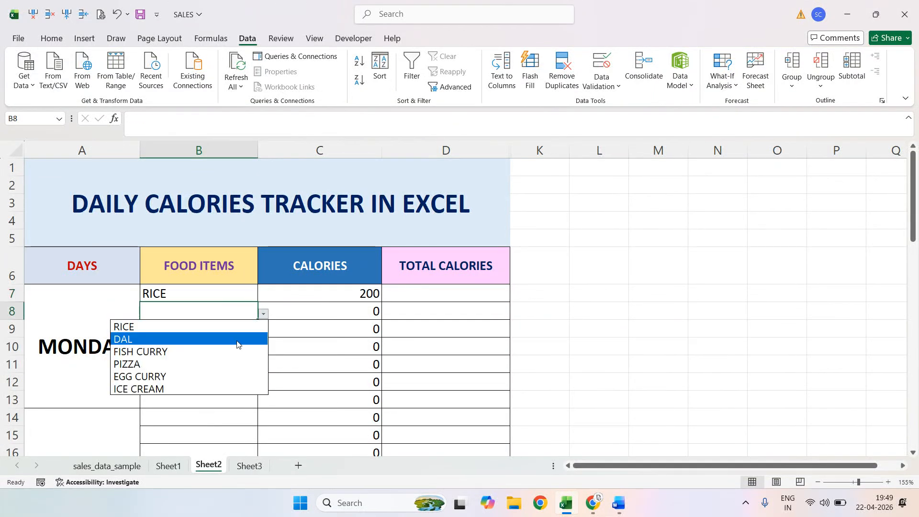
{"action": "left_click", "coordinate": [237, 344]}
{"action": "left_click", "coordinate": [245, 341]}
{"action": "left_click", "coordinate": [251, 330]}
{"action": "left_click", "coordinate": [263, 331]}
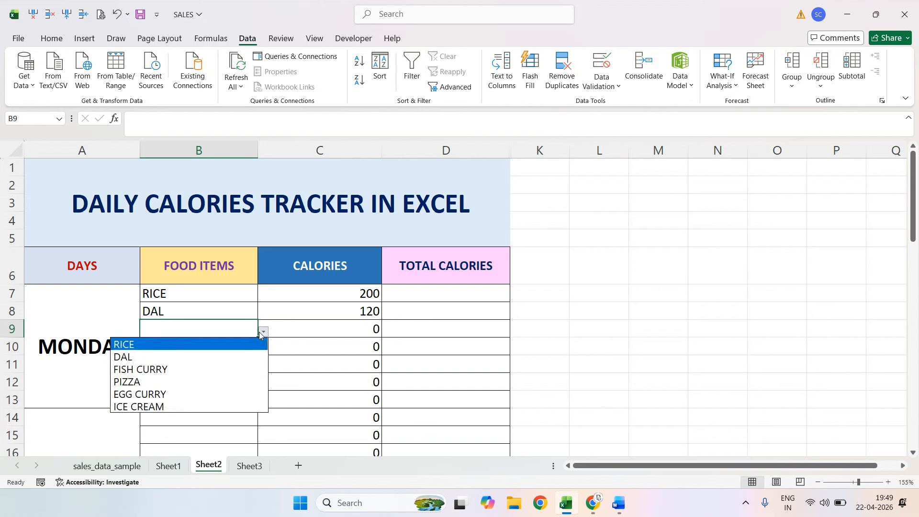
{"action": "left_click", "coordinate": [231, 368]}
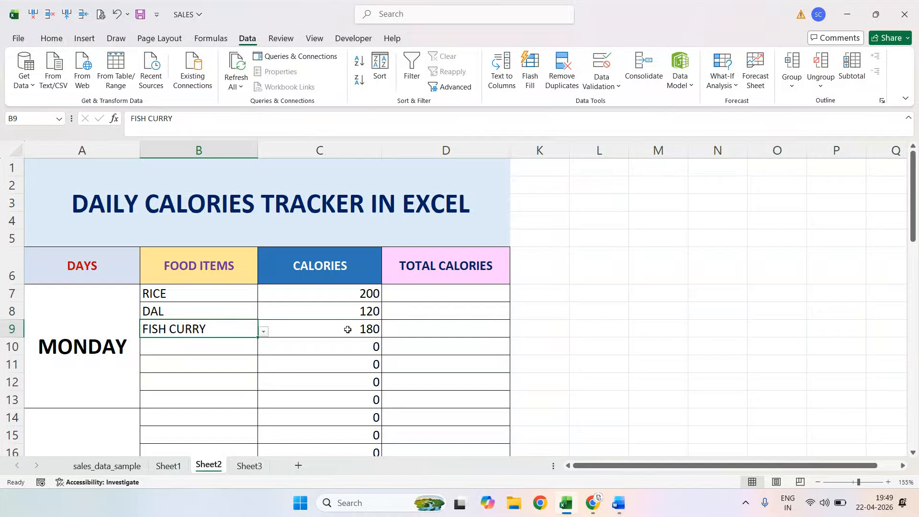
{"action": "scroll", "coordinate": [348, 329], "scroll_direction": "down", "scroll_amount": 2}
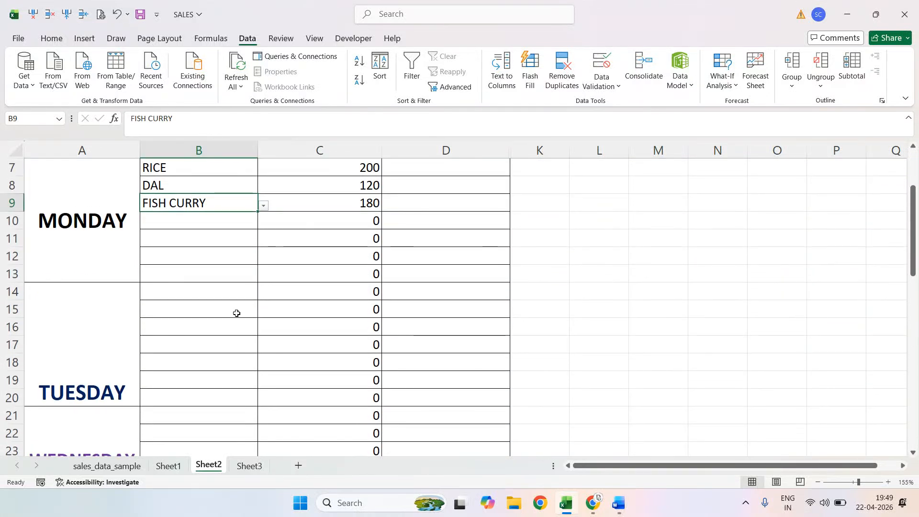
Step: Choose FISH CURRY in B14, RICE in B15 and ICE CREAM in B16 as Tuesday's food items
{"action": "left_click_drag", "start_coordinate": [220, 295], "coordinate": [223, 308]}
{"action": "left_click", "coordinate": [240, 289]}
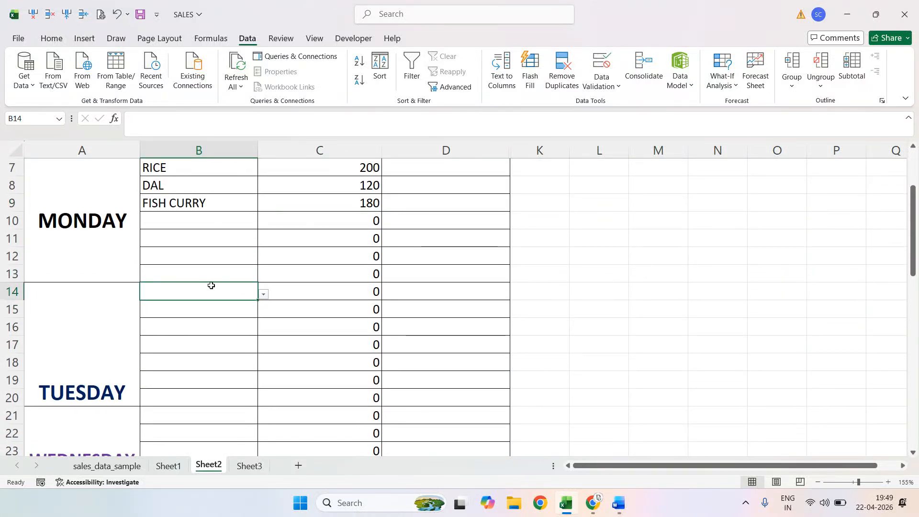
{"action": "left_click", "coordinate": [263, 294]}
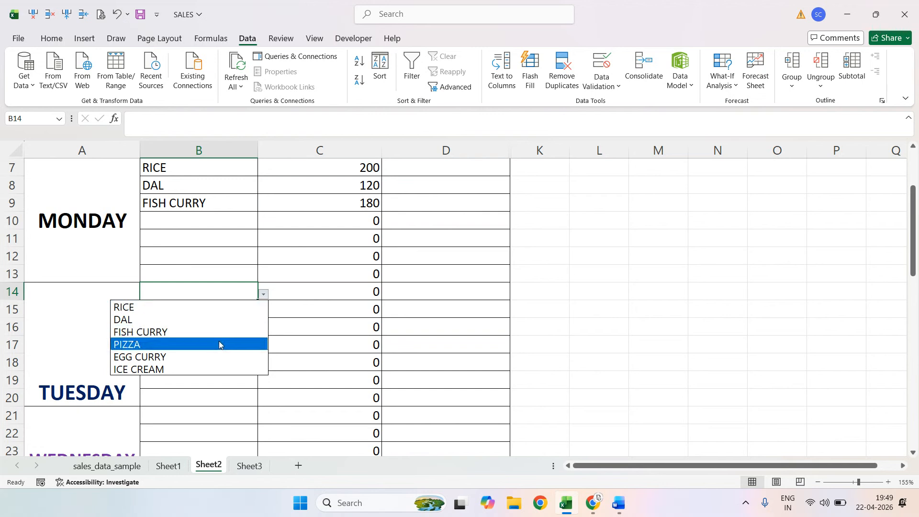
{"action": "key", "text": "Escape"}
{"action": "left_click", "coordinate": [211, 310]}
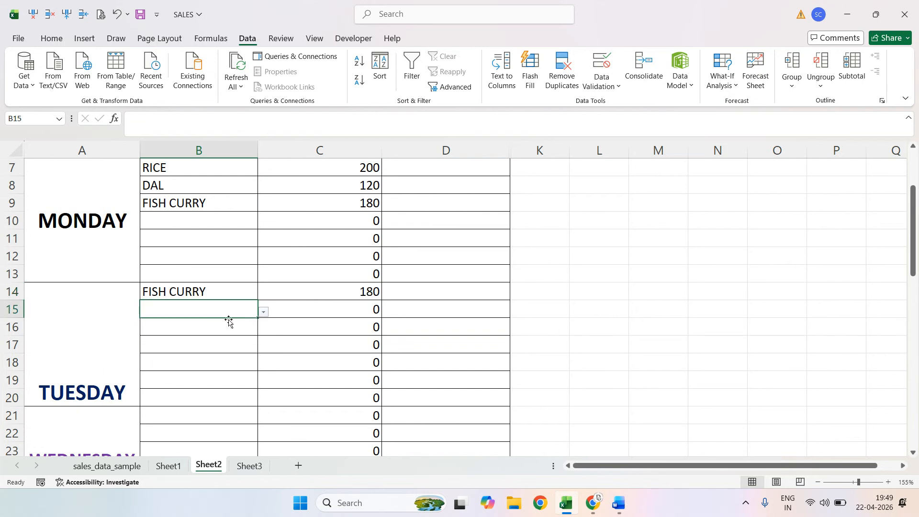
{"action": "left_click", "coordinate": [264, 312]}
{"action": "left_click", "coordinate": [222, 325]}
{"action": "left_click", "coordinate": [221, 327]}
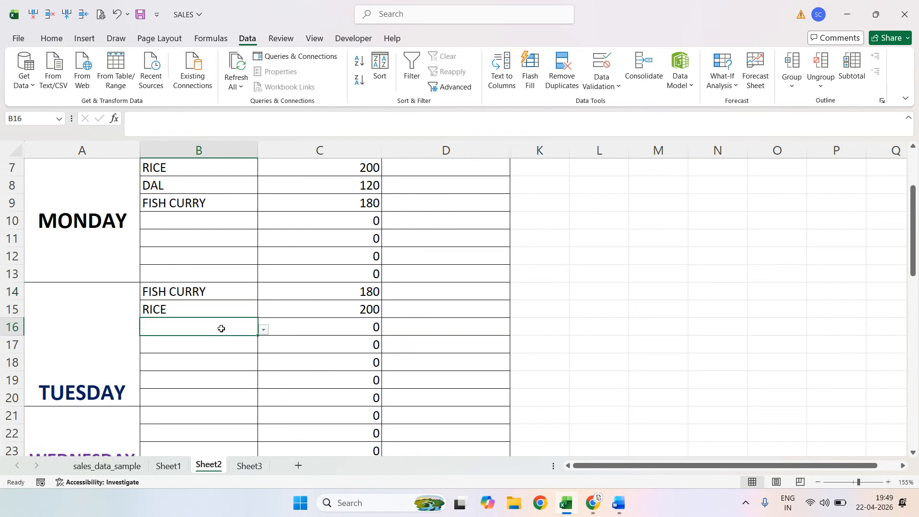
{"action": "left_click", "coordinate": [263, 330]}
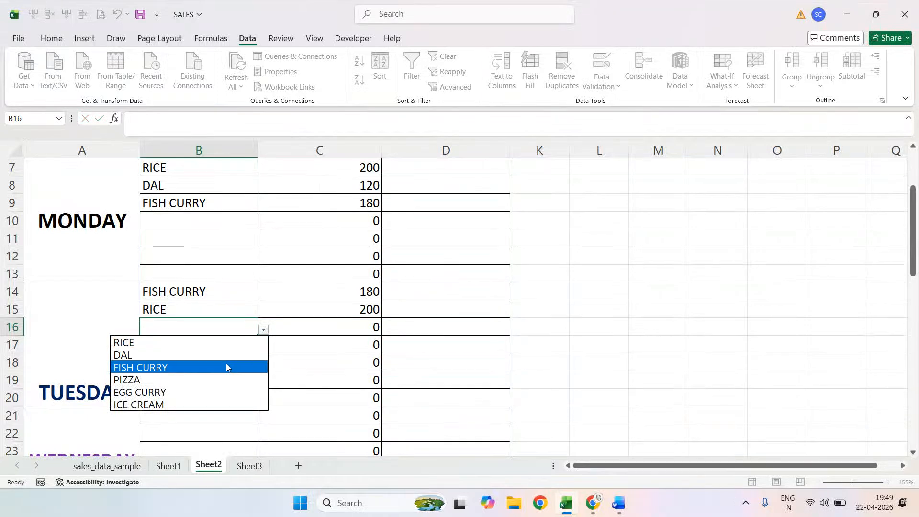
{"action": "left_click", "coordinate": [212, 402]}
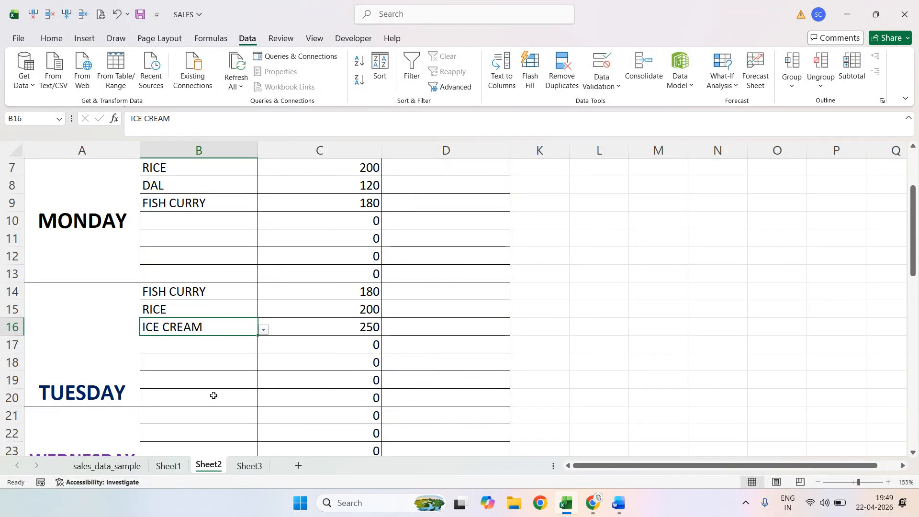
Step: Choose DAL in B21, RICE in B22 and EGG CURRY in B23 as Wednesday's food items
{"action": "scroll", "coordinate": [219, 379], "scroll_direction": "down", "scroll_amount": 2}
{"action": "left_click", "coordinate": [230, 305]}
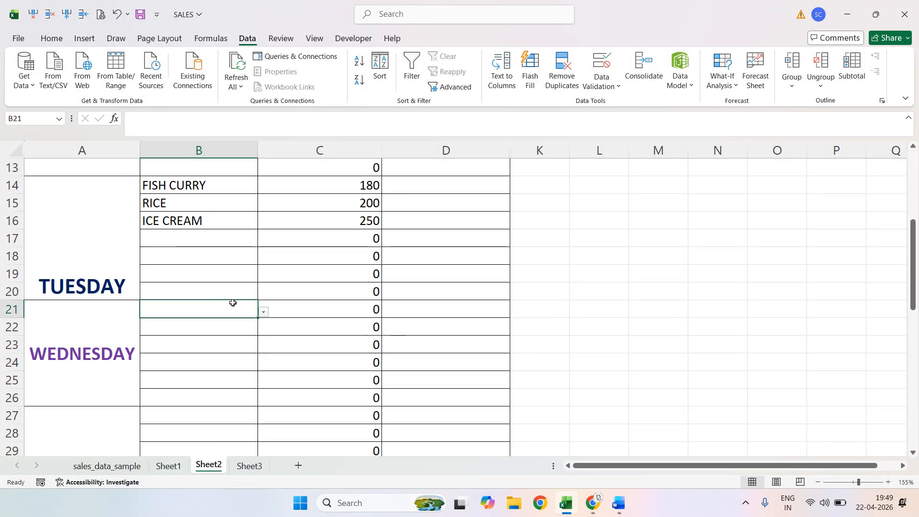
{"action": "left_click", "coordinate": [263, 312]}
{"action": "left_click", "coordinate": [247, 337]}
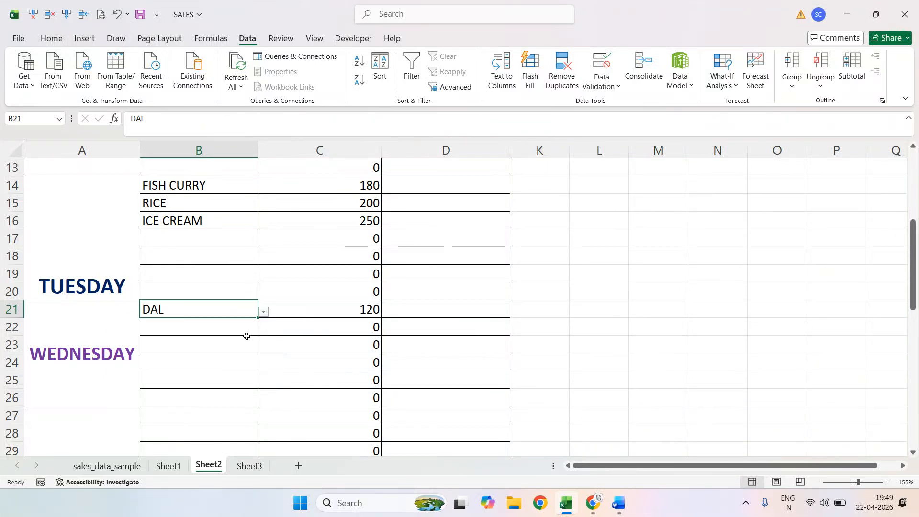
{"action": "left_click", "coordinate": [247, 336]}
{"action": "left_click", "coordinate": [263, 329]}
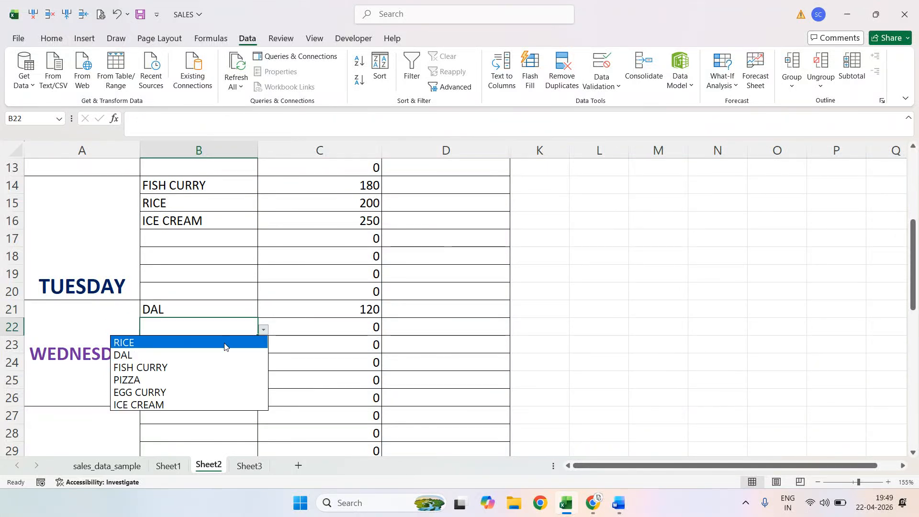
{"action": "left_click", "coordinate": [224, 342]}
{"action": "left_click", "coordinate": [242, 349]}
{"action": "left_click", "coordinate": [264, 347]}
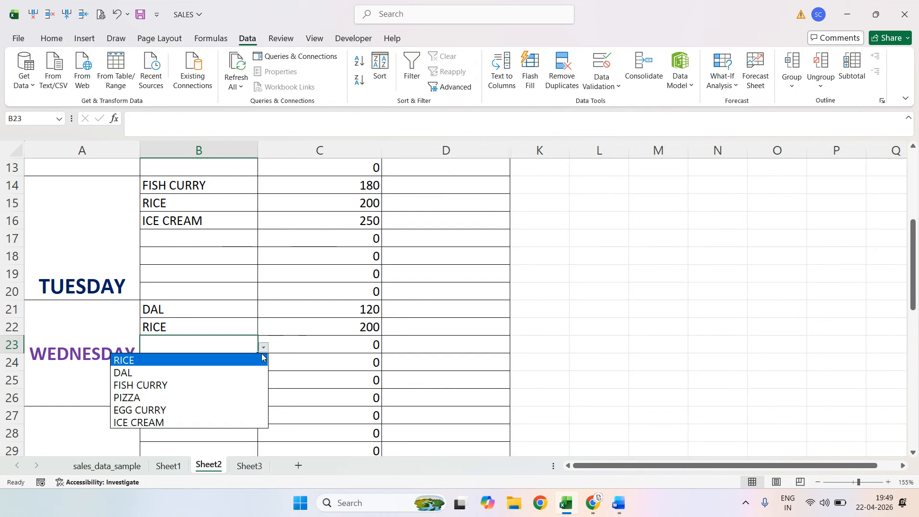
{"action": "left_click", "coordinate": [240, 409]}
Step: Choose RICE in B27, PIZZA in B28, DAL in B29 and ICE CREAM in B30 as Thursday's food items
{"action": "scroll", "coordinate": [235, 399], "scroll_direction": "down", "scroll_amount": 2}
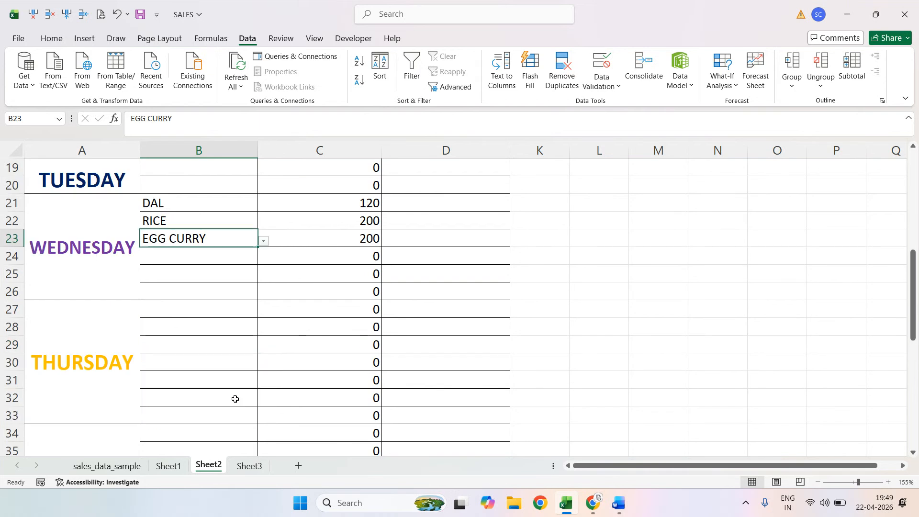
{"action": "left_click", "coordinate": [244, 310]}
{"action": "left_click", "coordinate": [264, 313]}
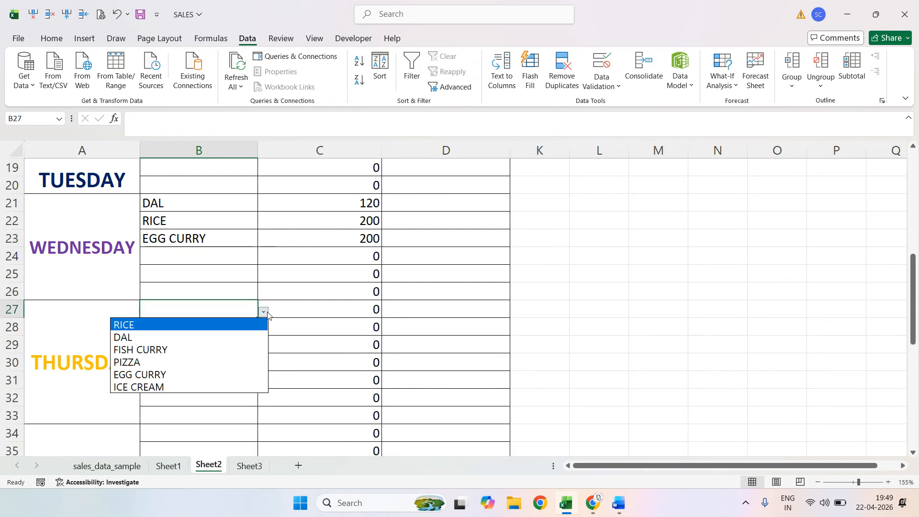
{"action": "left_click", "coordinate": [260, 326]}
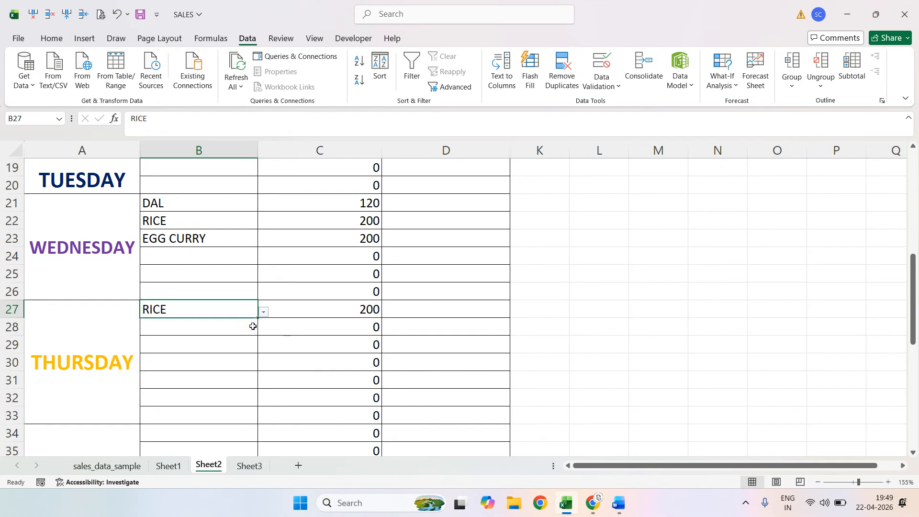
{"action": "left_click", "coordinate": [246, 328]}
{"action": "left_click", "coordinate": [263, 330]}
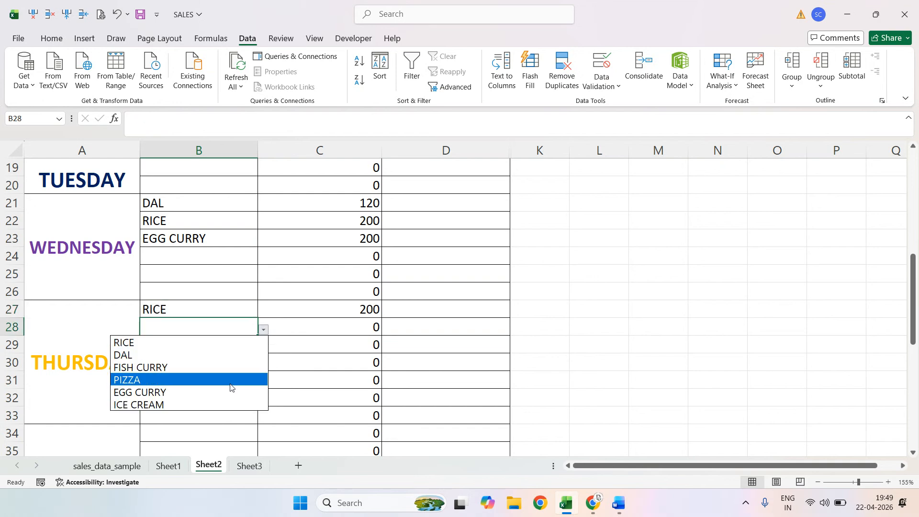
{"action": "left_click", "coordinate": [232, 380]}
{"action": "left_click", "coordinate": [232, 346]}
{"action": "left_click", "coordinate": [264, 347]}
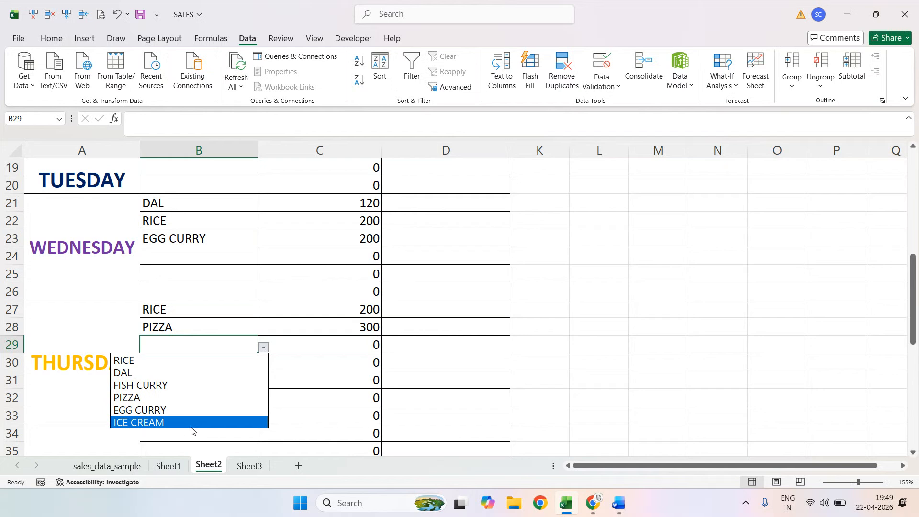
{"action": "left_click", "coordinate": [160, 372]}
{"action": "left_click", "coordinate": [223, 358]}
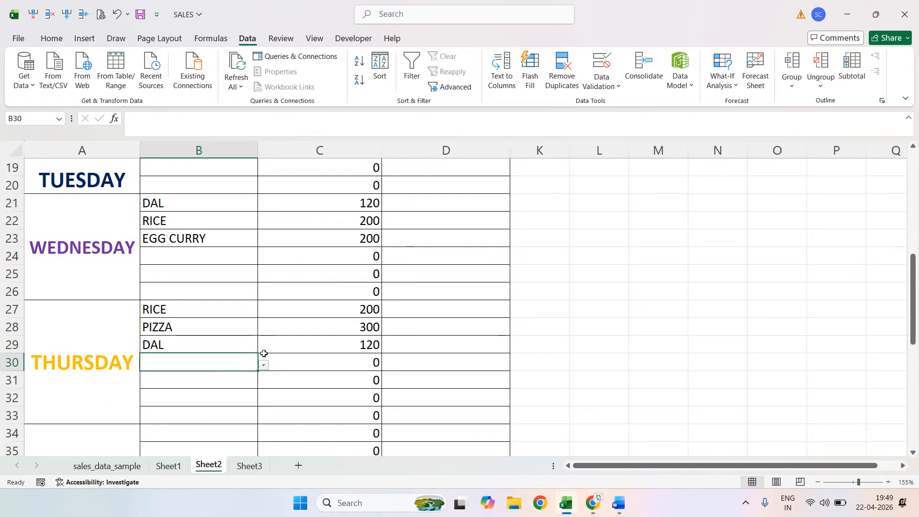
{"action": "left_click", "coordinate": [264, 366]}
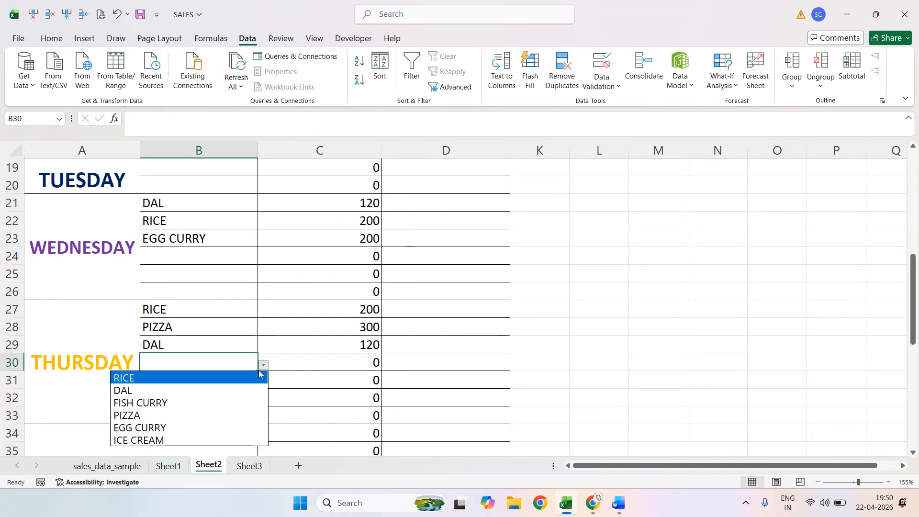
{"action": "left_click", "coordinate": [207, 439]}
Step: Choose RICE in B34, DAL in B35 and ICE CREAM in B36 as Friday's food items
{"action": "scroll", "coordinate": [219, 421], "scroll_direction": "down", "scroll_amount": 3}
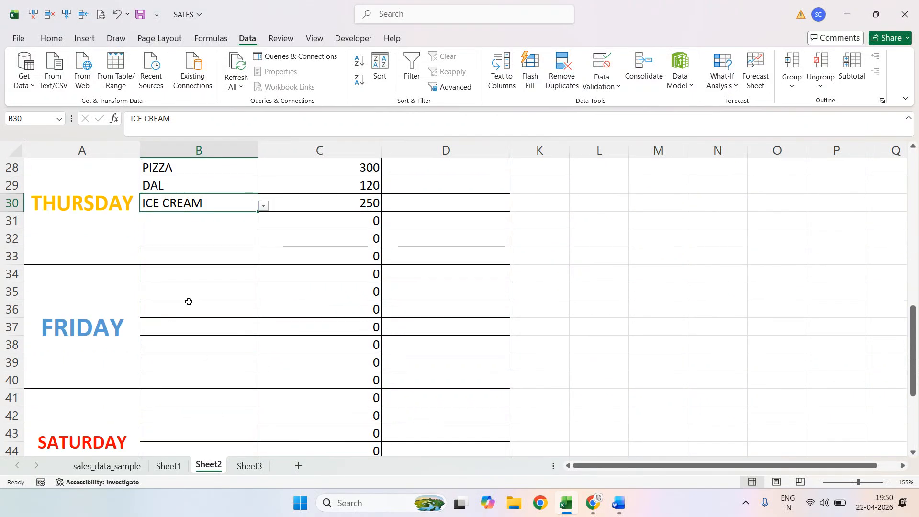
{"action": "left_click", "coordinate": [188, 277]}
{"action": "scroll", "coordinate": [273, 281], "scroll_direction": "up", "scroll_amount": 5}
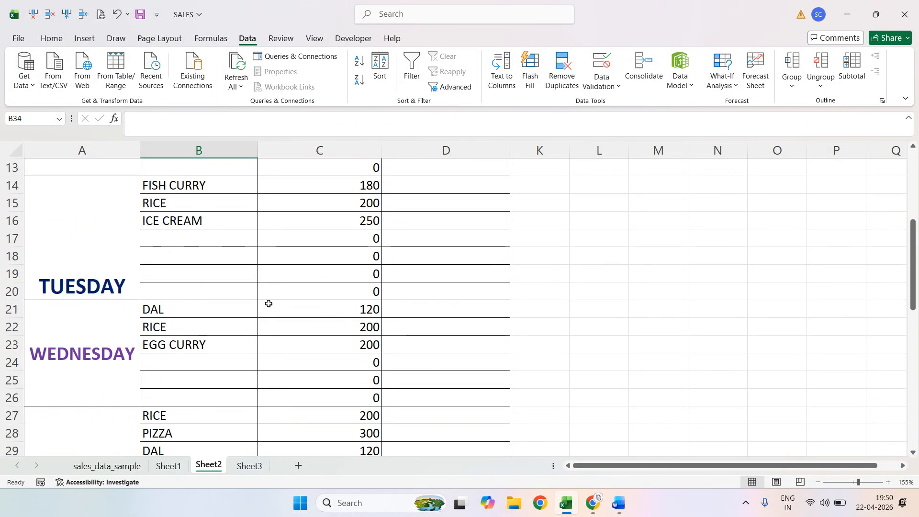
{"action": "scroll", "coordinate": [267, 303], "scroll_direction": "down", "scroll_amount": 4}
{"action": "left_click", "coordinate": [264, 330]}
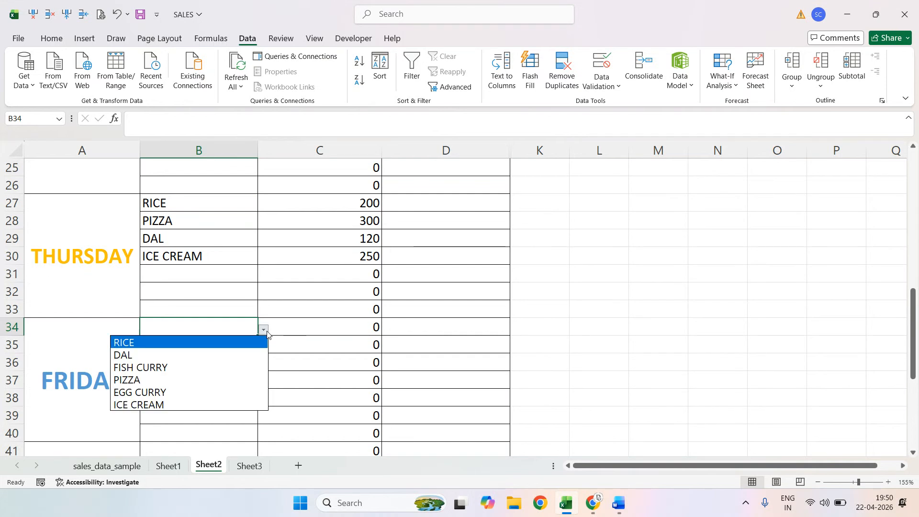
{"action": "left_click", "coordinate": [213, 343]}
{"action": "left_click", "coordinate": [213, 345]}
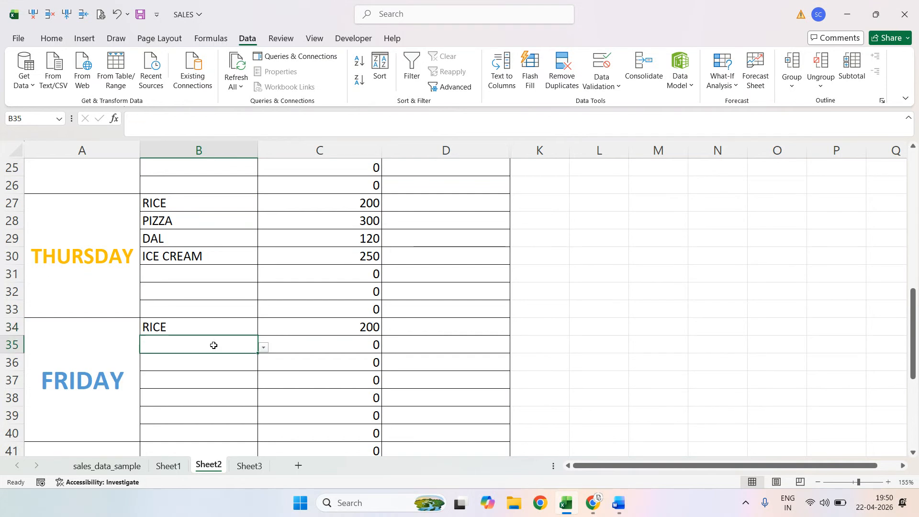
{"action": "left_click", "coordinate": [264, 347]}
{"action": "left_click", "coordinate": [224, 373]}
{"action": "left_click", "coordinate": [220, 365]}
{"action": "left_click", "coordinate": [264, 366]}
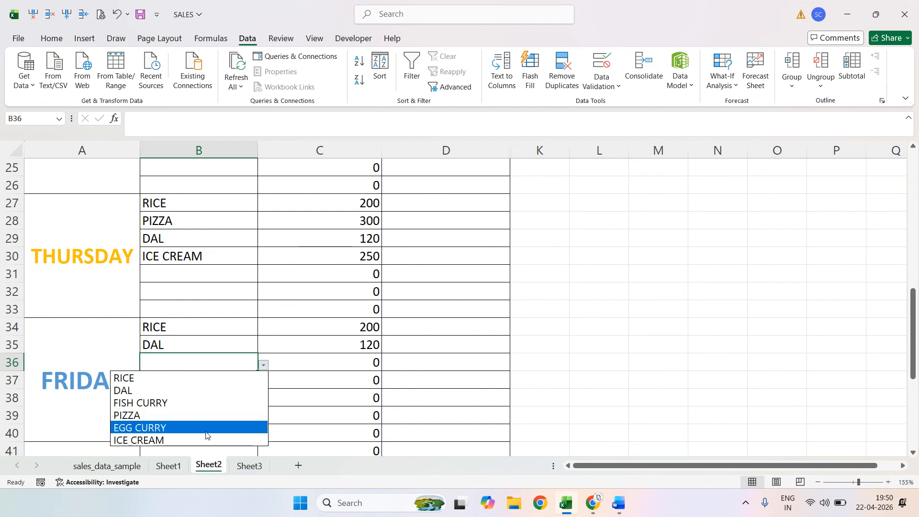
{"action": "left_click", "coordinate": [205, 439]}
Step: Choose FISH CURRY in B41 and RICE in both B43 and B42 as Saturday's food items
{"action": "scroll", "coordinate": [228, 368], "scroll_direction": "down", "scroll_amount": 3}
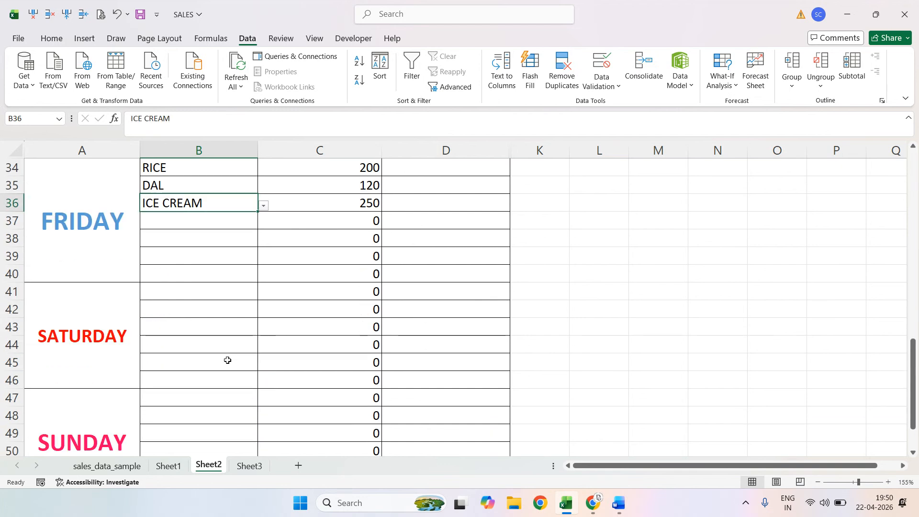
{"action": "left_click", "coordinate": [187, 287]}
{"action": "left_click", "coordinate": [264, 294]}
{"action": "left_click", "coordinate": [221, 332]}
{"action": "left_click", "coordinate": [223, 328]}
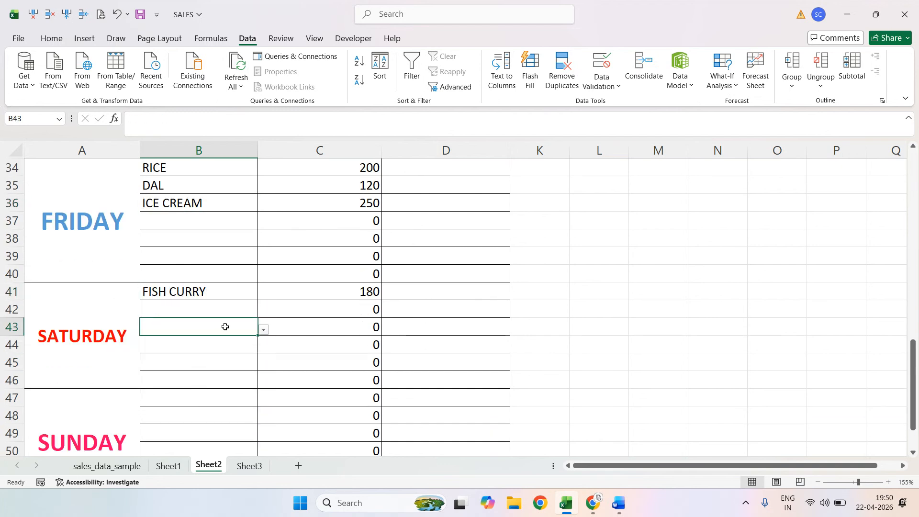
{"action": "left_click", "coordinate": [263, 329]}
{"action": "left_click", "coordinate": [226, 343]}
{"action": "left_click", "coordinate": [222, 307]}
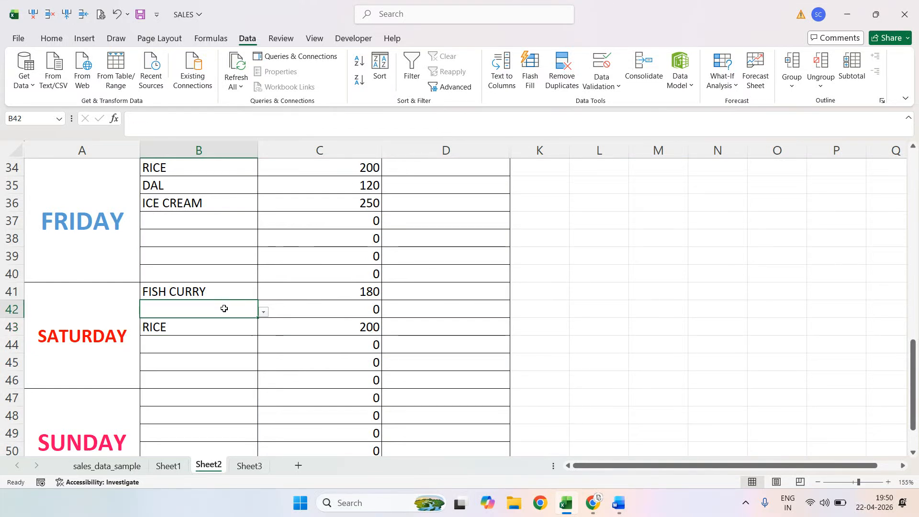
{"action": "left_click", "coordinate": [264, 312]}
{"action": "left_click", "coordinate": [224, 326]}
Step: Choose RICE in B47, ICE CREAM in B48 and FISH CURRY in B49 as Sunday's food items
{"action": "left_click", "coordinate": [227, 401]}
{"action": "left_click", "coordinate": [264, 400]}
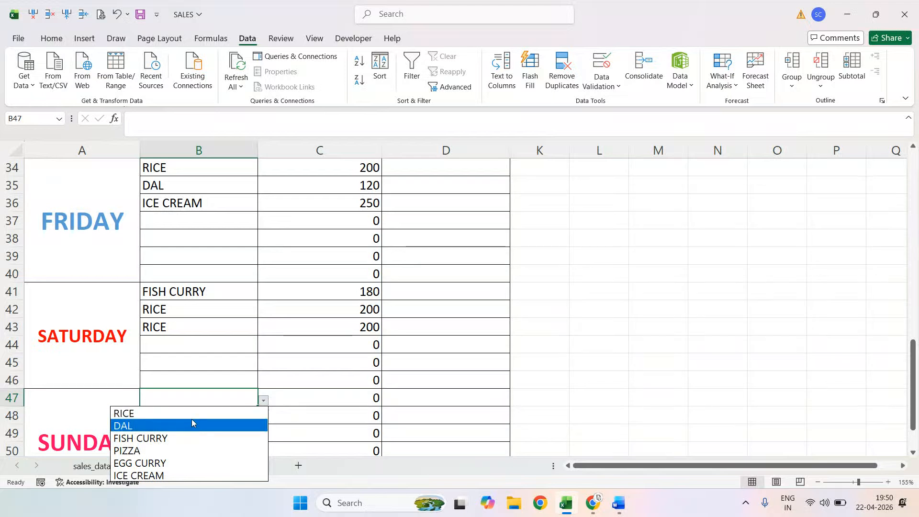
{"action": "left_click", "coordinate": [197, 411]}
{"action": "left_click", "coordinate": [197, 414]}
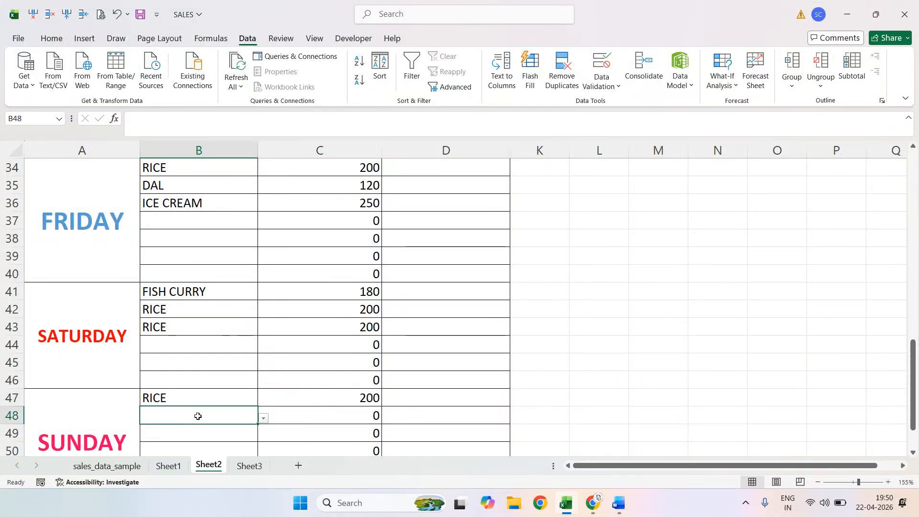
{"action": "left_click", "coordinate": [263, 418]}
{"action": "left_click", "coordinate": [211, 401]}
{"action": "left_click", "coordinate": [221, 430]}
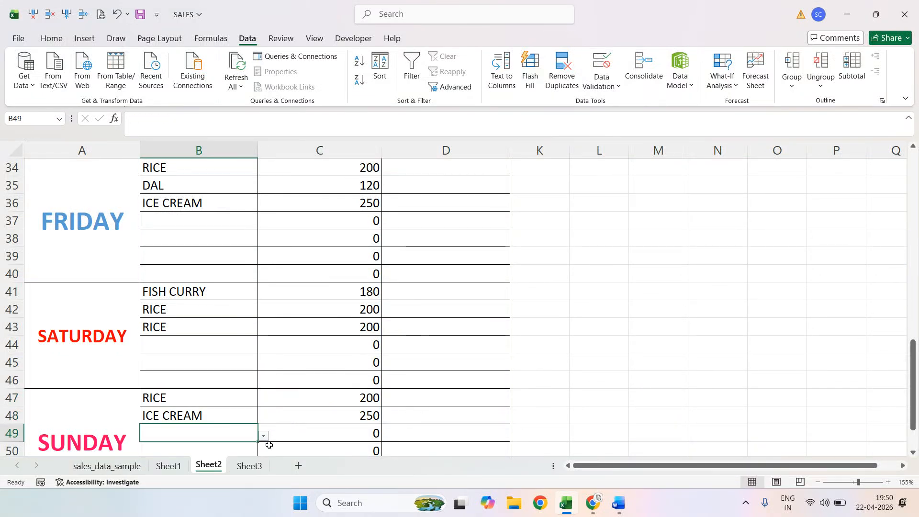
{"action": "left_click", "coordinate": [263, 436]}
{"action": "left_click", "coordinate": [181, 382]}
{"action": "scroll", "coordinate": [201, 384], "scroll_direction": "down", "scroll_amount": 3}
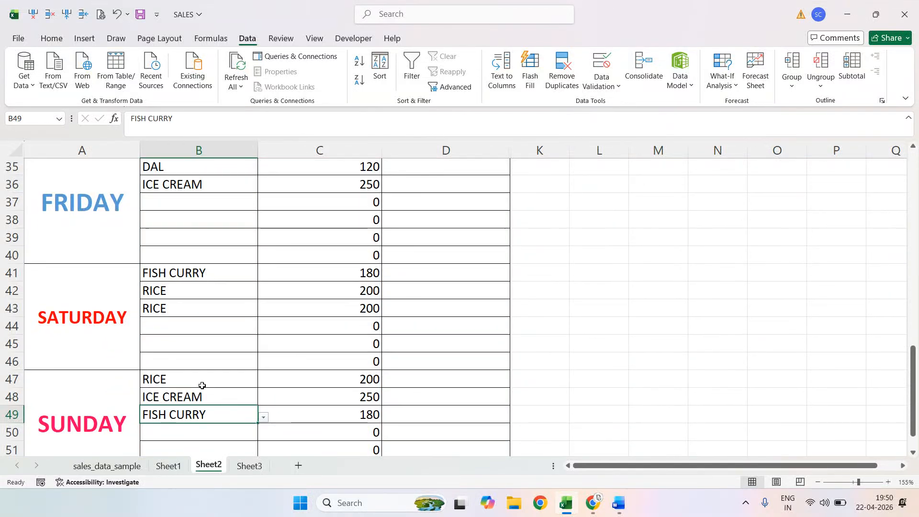
{"action": "scroll", "coordinate": [205, 377], "scroll_direction": "up", "scroll_amount": 14}
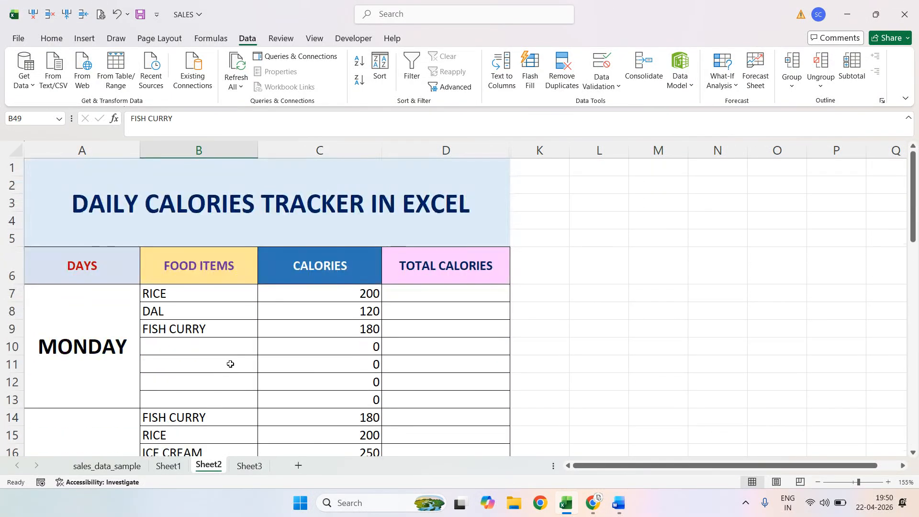
{"action": "left_click", "coordinate": [458, 295]}
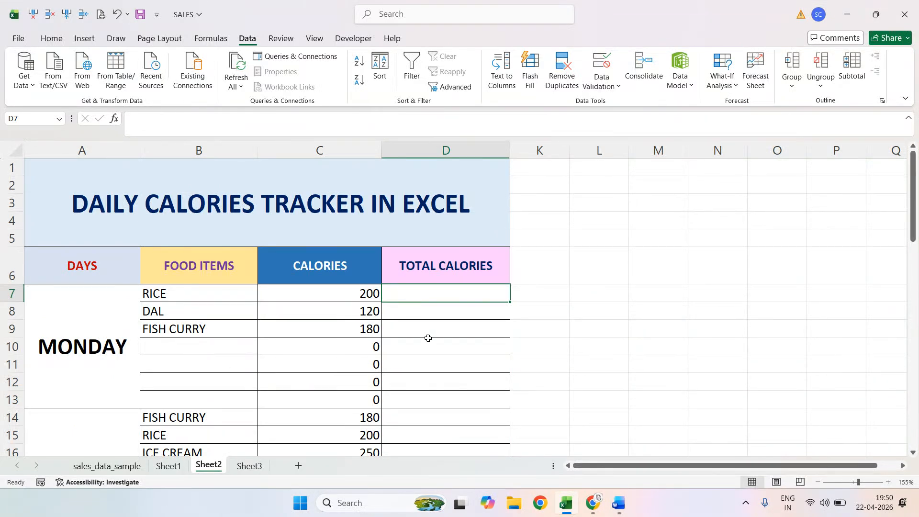
{"action": "left_click_drag", "start_coordinate": [441, 290], "coordinate": [461, 402]}
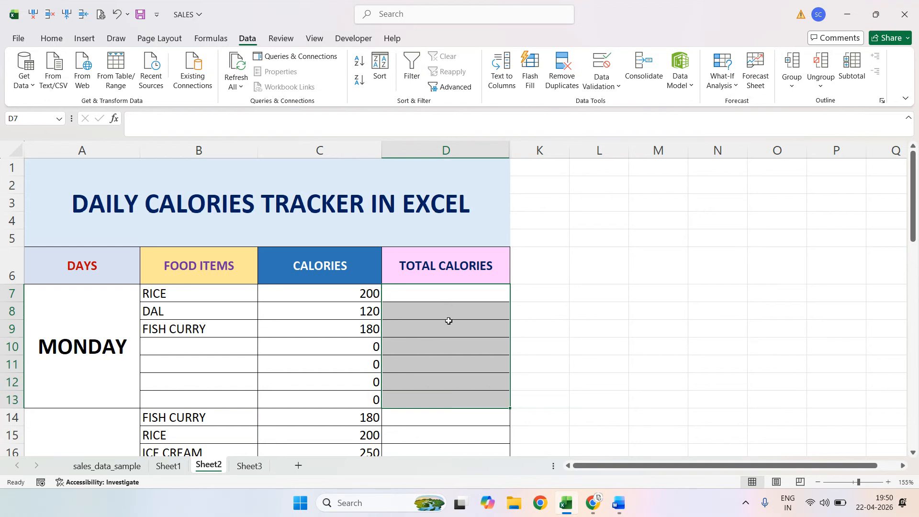
{"action": "left_click", "coordinate": [94, 318]}
{"action": "left_click_drag", "start_coordinate": [94, 317], "coordinate": [400, 364]}
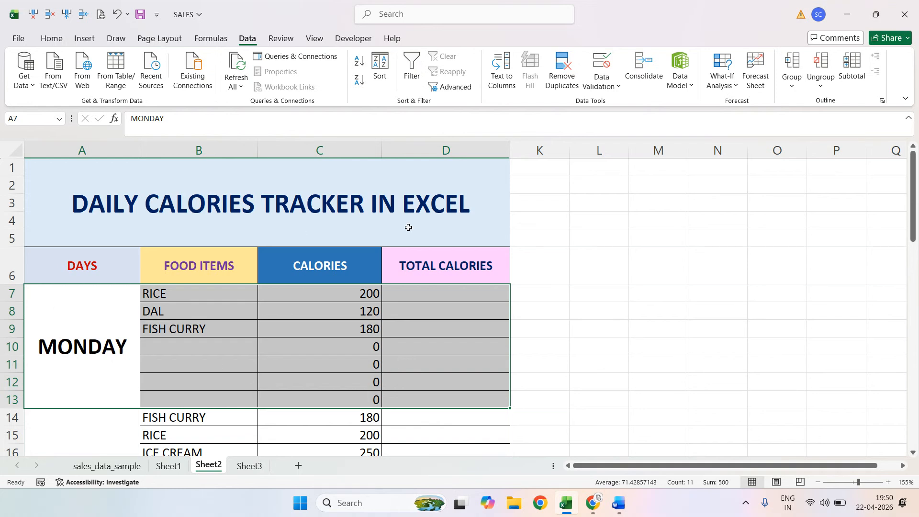
{"action": "left_click", "coordinate": [432, 291]}
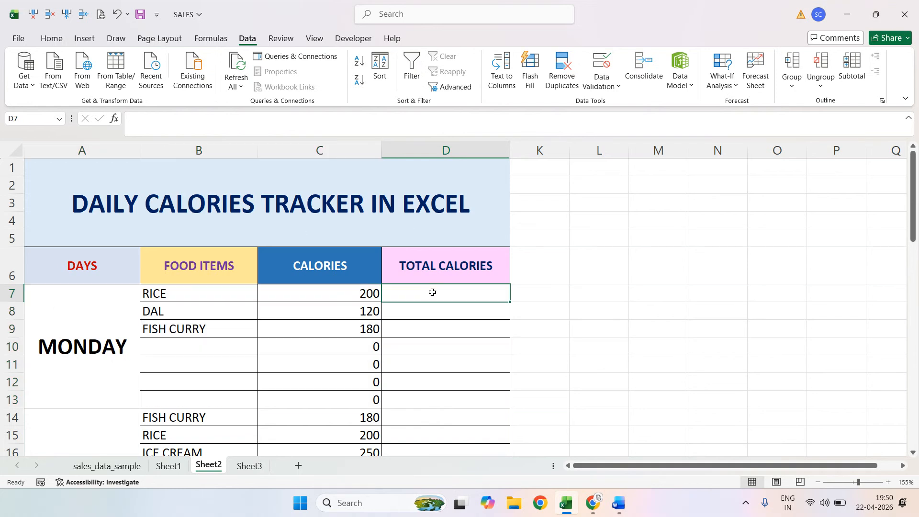
{"action": "left_click", "coordinate": [432, 401]}
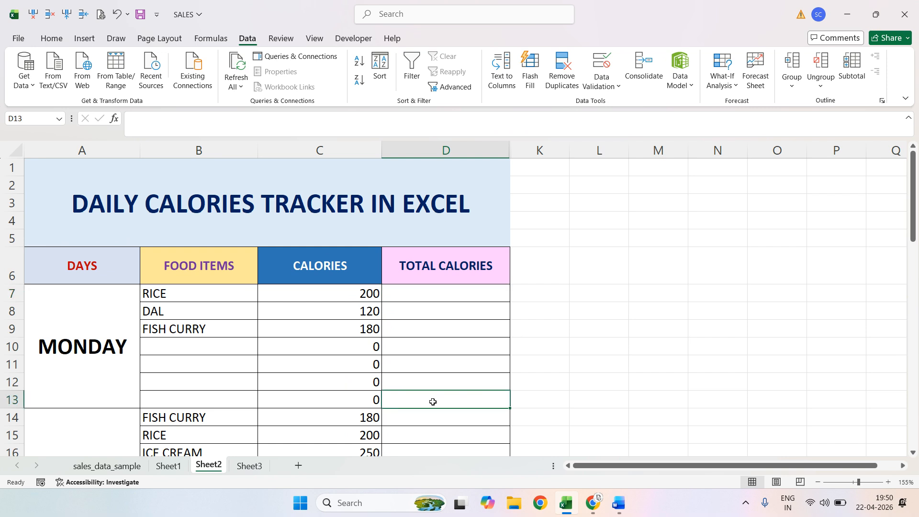
Step: Merge and center D7:D13 for Monday's total calories and D14:D20 for Tuesday's
{"action": "left_click_drag", "start_coordinate": [442, 290], "coordinate": [469, 405]}
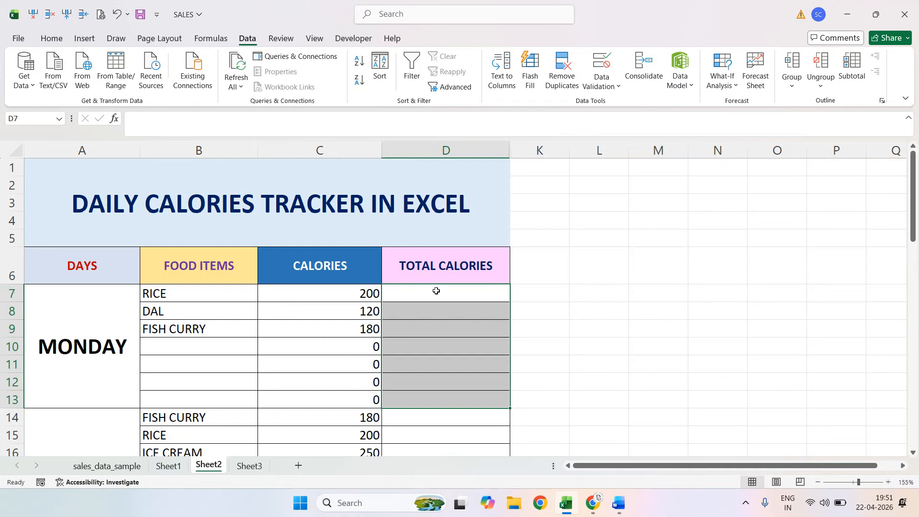
{"action": "left_click", "coordinate": [62, 45]}
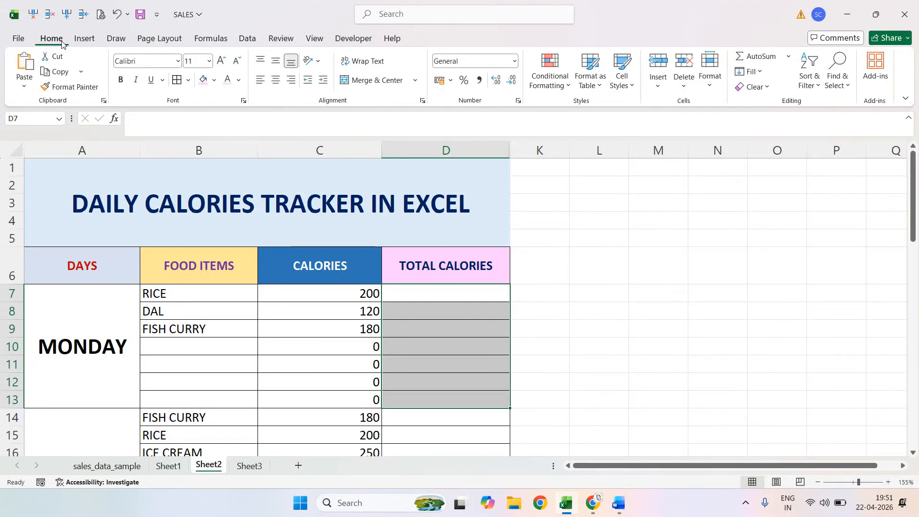
{"action": "left_click", "coordinate": [377, 80]}
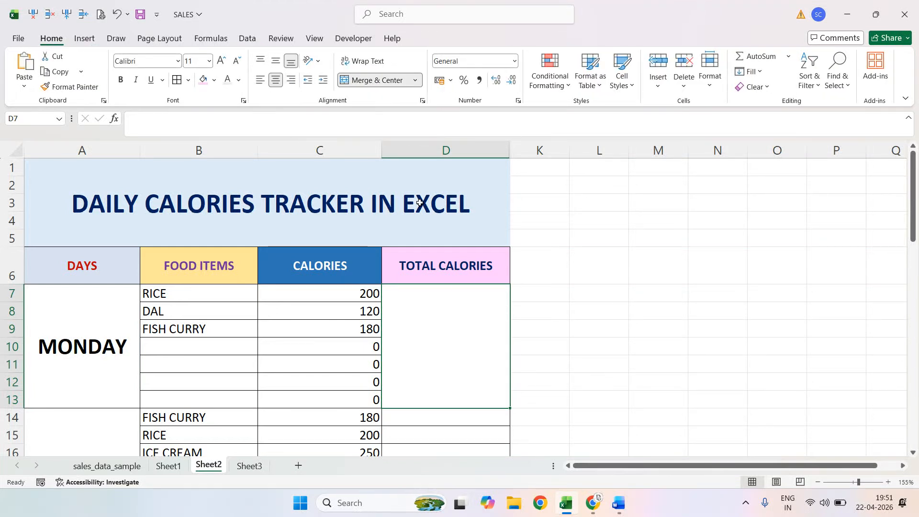
{"action": "scroll", "coordinate": [453, 293], "scroll_direction": "down", "scroll_amount": 2}
{"action": "left_click_drag", "start_coordinate": [427, 296], "coordinate": [467, 379]}
{"action": "left_click_drag", "start_coordinate": [433, 293], "coordinate": [468, 382]}
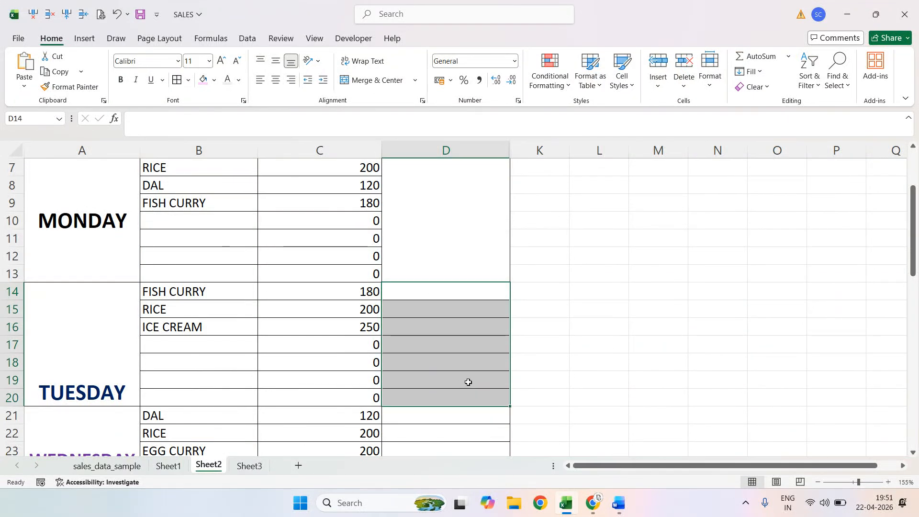
{"action": "left_click", "coordinate": [373, 80]}
Step: Merge and center D21:D26 for Wednesday's total calories and D27:D33 for Thursday's
{"action": "scroll", "coordinate": [366, 210], "scroll_direction": "down", "scroll_amount": 4}
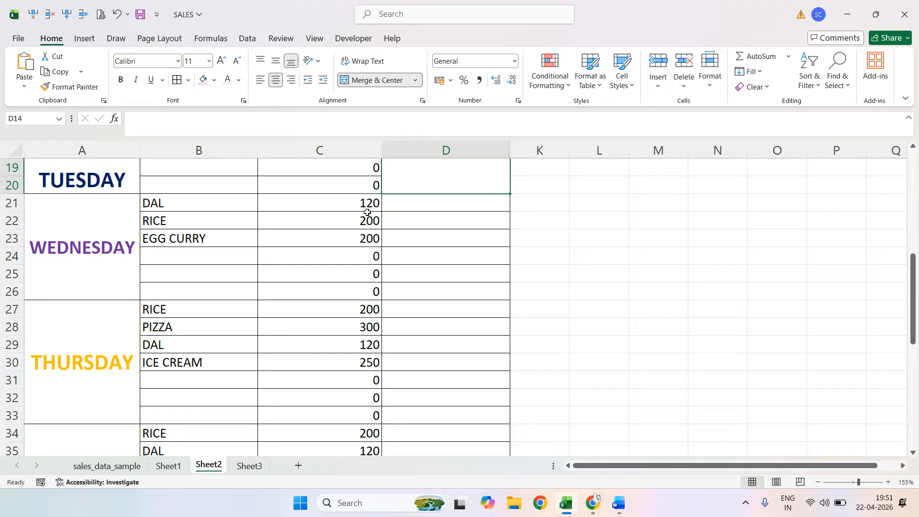
{"action": "left_click_drag", "start_coordinate": [414, 207], "coordinate": [447, 416]}
{"action": "left_click", "coordinate": [373, 80]}
{"action": "left_click", "coordinate": [425, 309]}
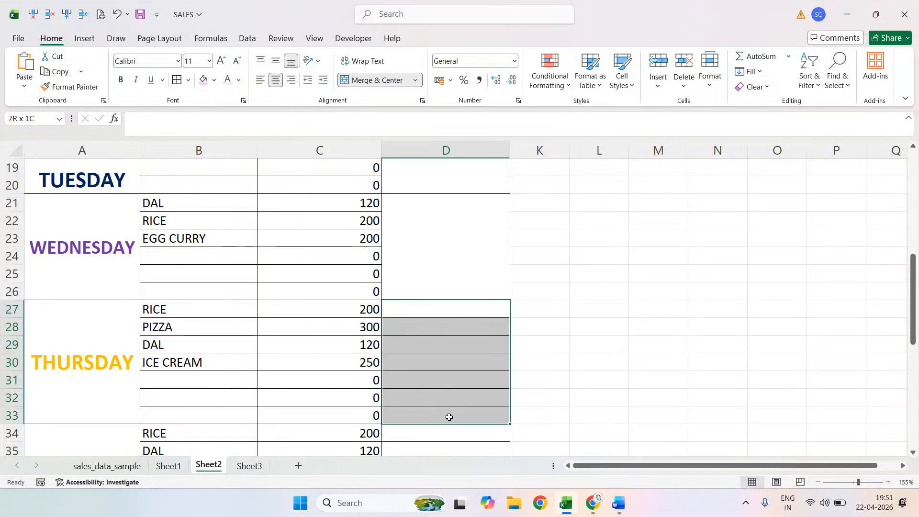
{"action": "left_click", "coordinate": [370, 80]}
Step: Merge and center D34:D39 for Friday's total calories and D40:D46 for Saturday's
{"action": "scroll", "coordinate": [396, 166], "scroll_direction": "down", "scroll_amount": 4}
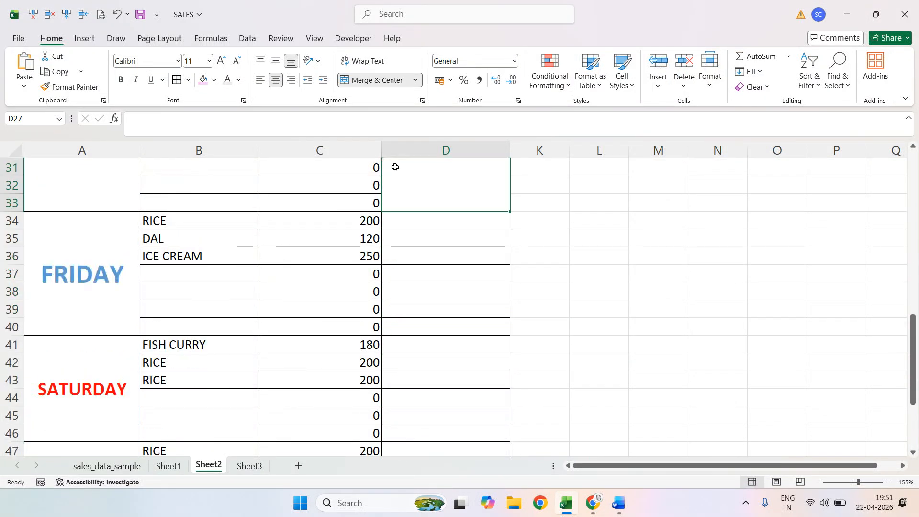
{"action": "left_click_drag", "start_coordinate": [408, 219], "coordinate": [447, 439]}
{"action": "left_click", "coordinate": [371, 80]}
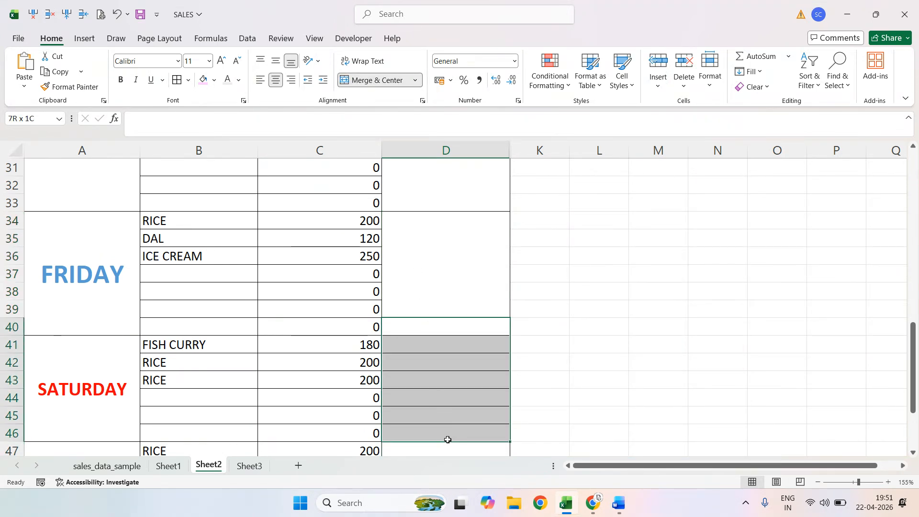
{"action": "left_click", "coordinate": [371, 80]}
{"action": "scroll", "coordinate": [414, 179], "scroll_direction": "down", "scroll_amount": 4}
{"action": "left_click_drag", "start_coordinate": [407, 241], "coordinate": [414, 310]}
{"action": "left_click", "coordinate": [353, 80]}
{"action": "scroll", "coordinate": [468, 203], "scroll_direction": "up", "scroll_amount": 5}
{"action": "scroll", "coordinate": [464, 211], "scroll_direction": "down", "scroll_amount": 5}
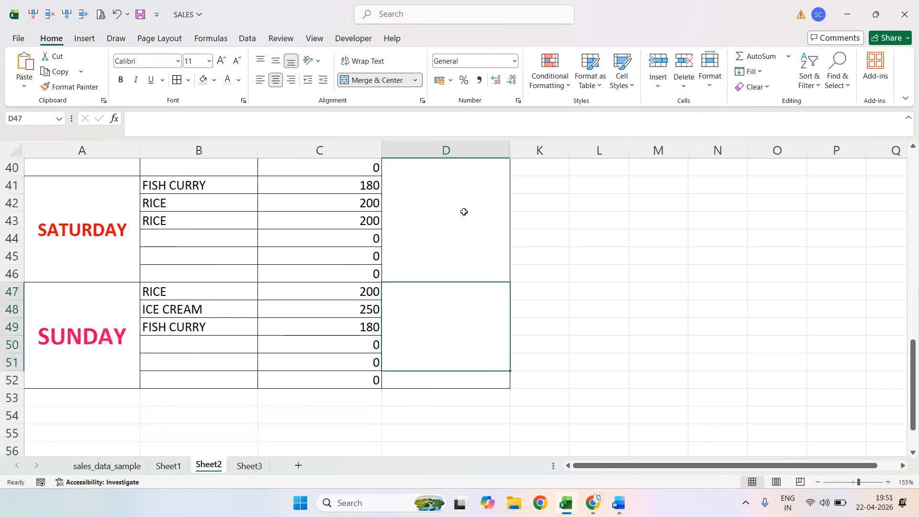
{"action": "left_click_drag", "start_coordinate": [421, 298], "coordinate": [421, 332]}
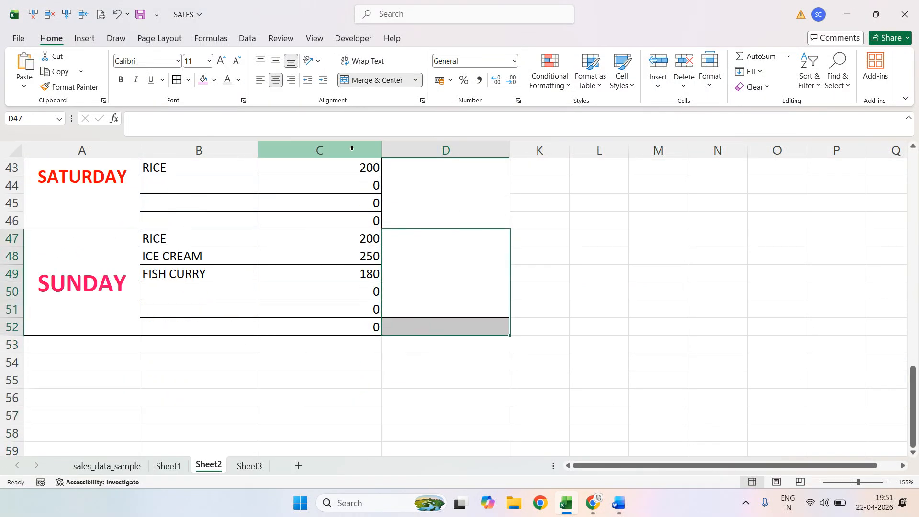
{"action": "left_click", "coordinate": [369, 80]}
{"action": "scroll", "coordinate": [387, 264], "scroll_direction": "up", "scroll_amount": 6}
Step: Merge and center D47:D52 for Sunday's total calories
{"action": "scroll", "coordinate": [390, 263], "scroll_direction": "down", "scroll_amount": 5}
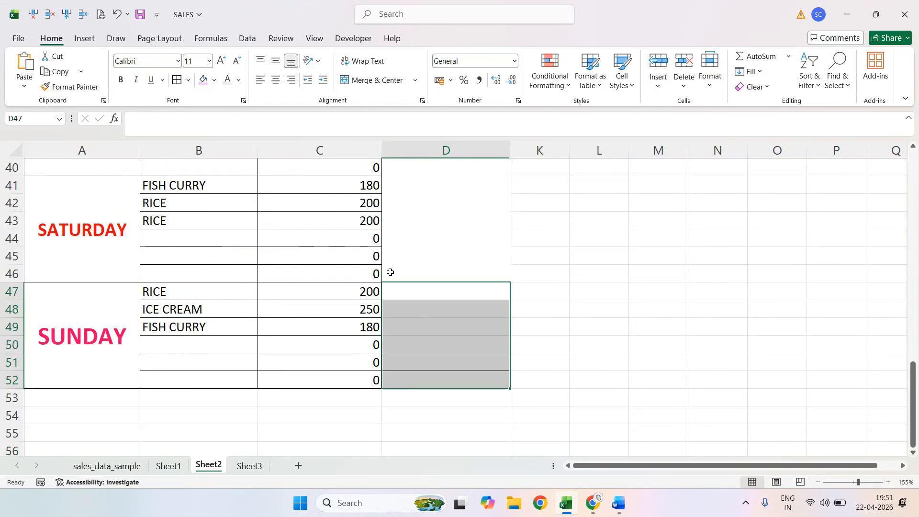
{"action": "left_click_drag", "start_coordinate": [420, 290], "coordinate": [419, 381]}
{"action": "left_click", "coordinate": [379, 83]}
Step: Enter =SUM(C7:C13) in merged cell D7 to total Monday's calories
{"action": "scroll", "coordinate": [461, 296], "scroll_direction": "up", "scroll_amount": 13}
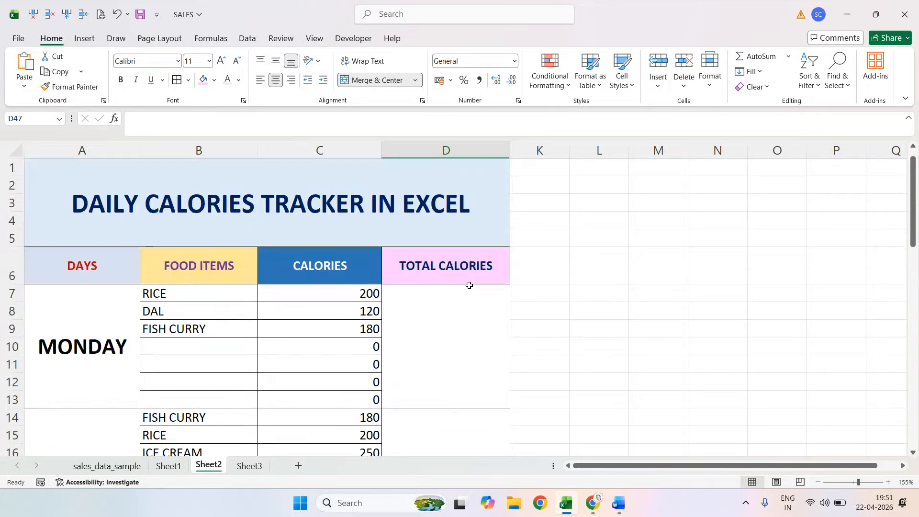
{"action": "left_click", "coordinate": [460, 360]}
{"action": "type", "text": "="}
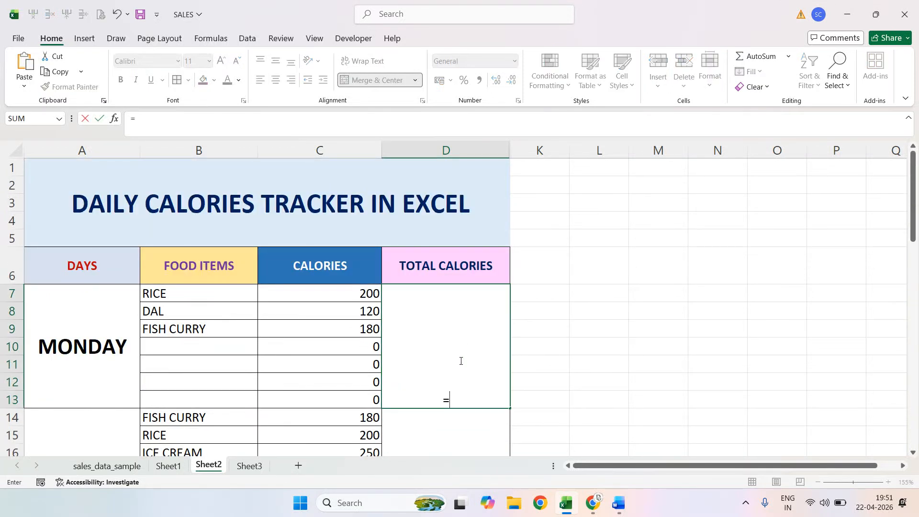
{"action": "type", "text": "SUM"}
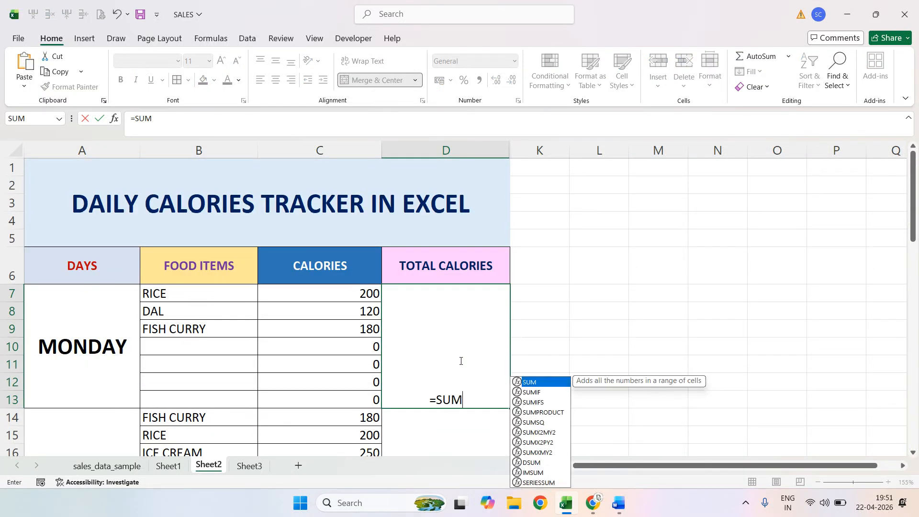
{"action": "type", "text": "("}
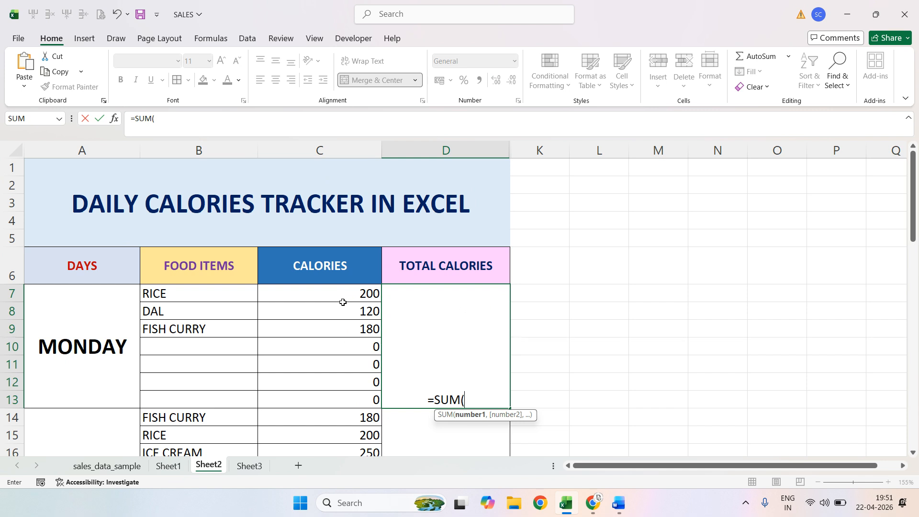
{"action": "left_click_drag", "start_coordinate": [343, 302], "coordinate": [343, 322]}
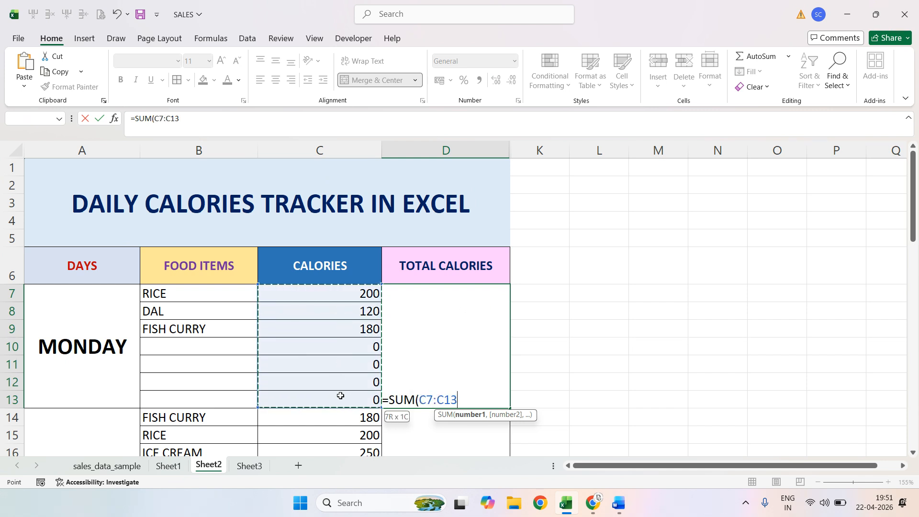
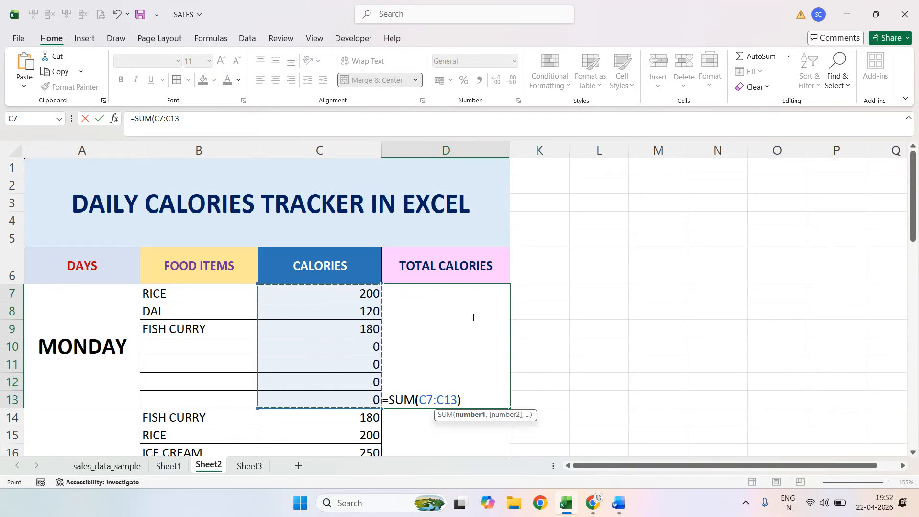
{"action": "key", "text": "Return"}
Step: Total Tuesday's calories in merged cell D14 with a SUM of C14:C20
{"action": "scroll", "coordinate": [501, 321], "scroll_direction": "down", "scroll_amount": 3}
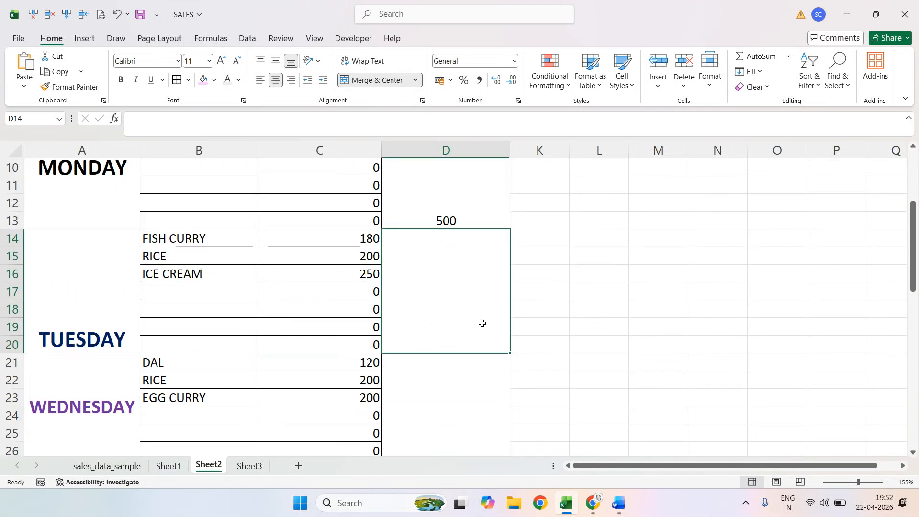
{"action": "type", "text": "="}
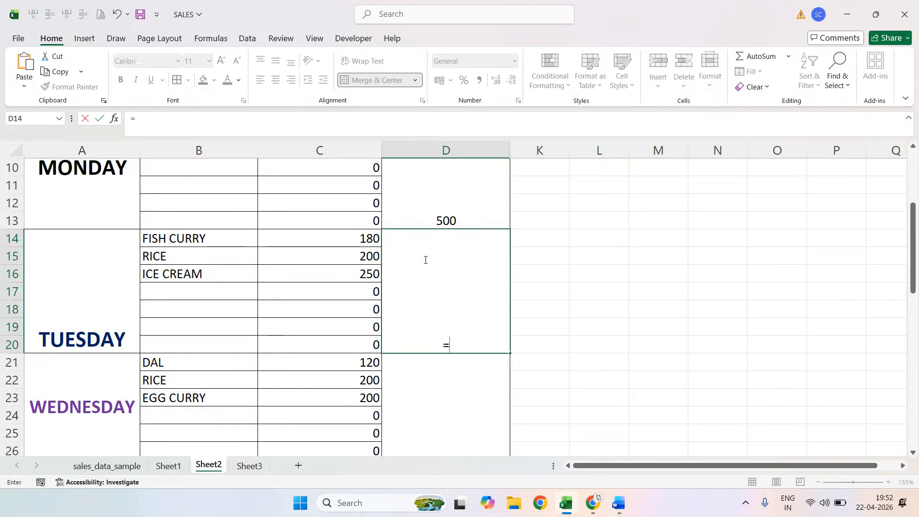
{"action": "type", "text": "SUM"}
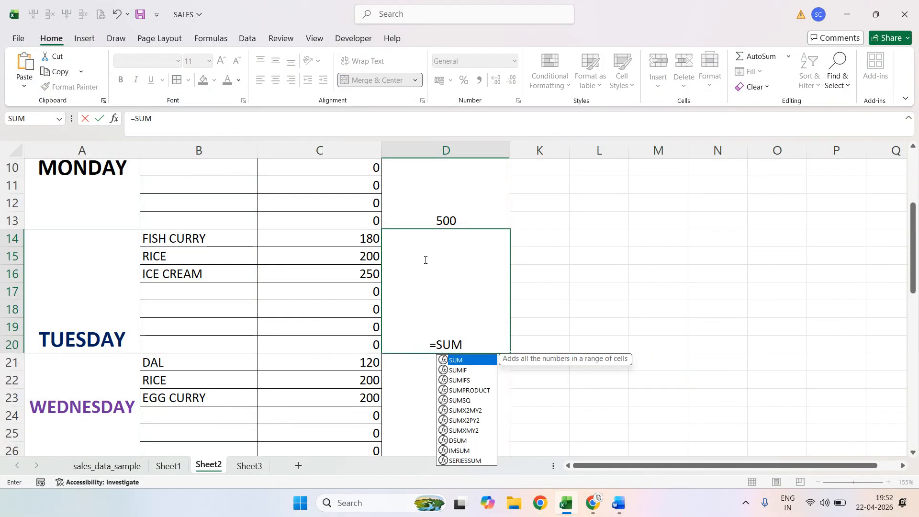
{"action": "type", "text": "("}
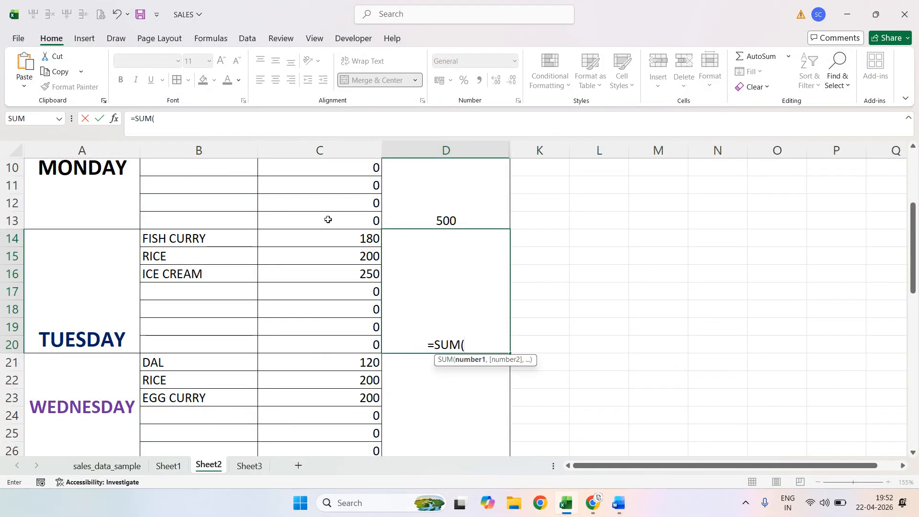
{"action": "left_click_drag", "start_coordinate": [349, 234], "coordinate": [319, 347]}
{"action": "key", "text": "Return"}
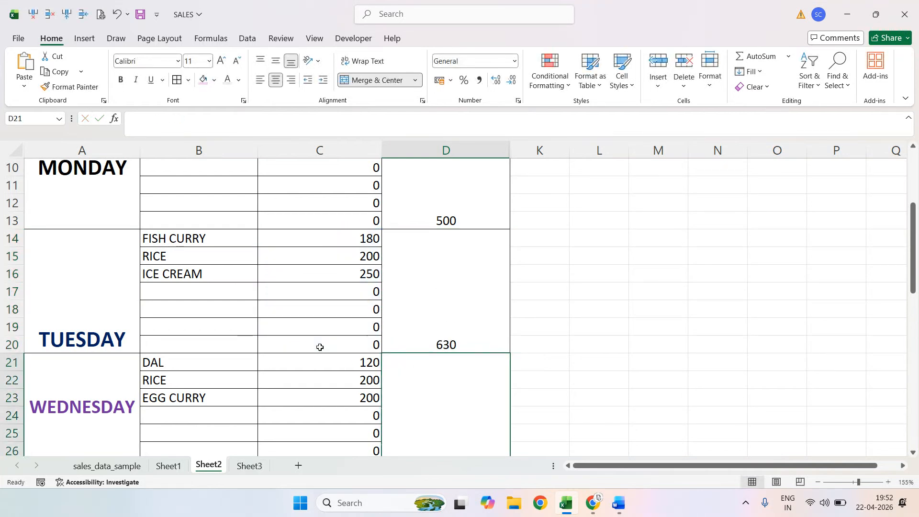
Step: Total Wednesday's calories in merged cell D21 with a SUM of C21:C26
{"action": "scroll", "coordinate": [361, 383], "scroll_direction": "down", "scroll_amount": 2}
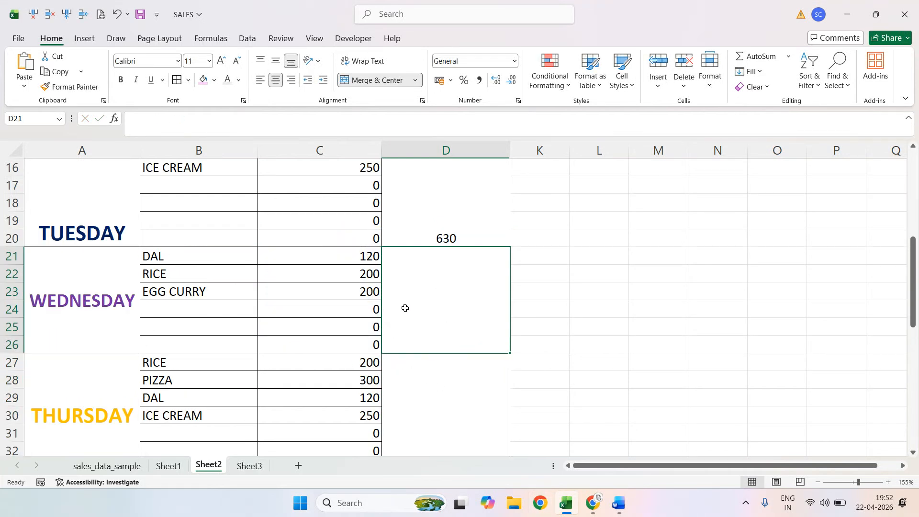
{"action": "type", "text": "=SUM"}
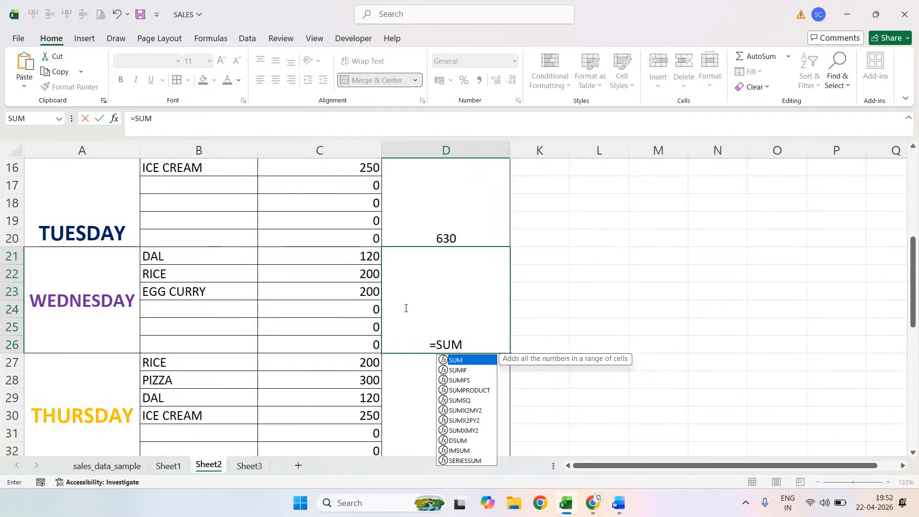
{"action": "type", "text": "("}
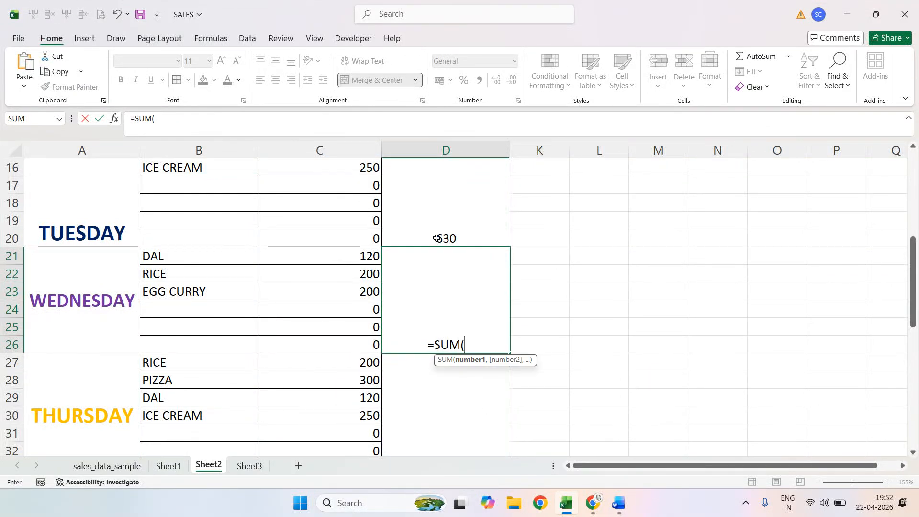
{"action": "left_click_drag", "start_coordinate": [306, 254], "coordinate": [312, 349]}
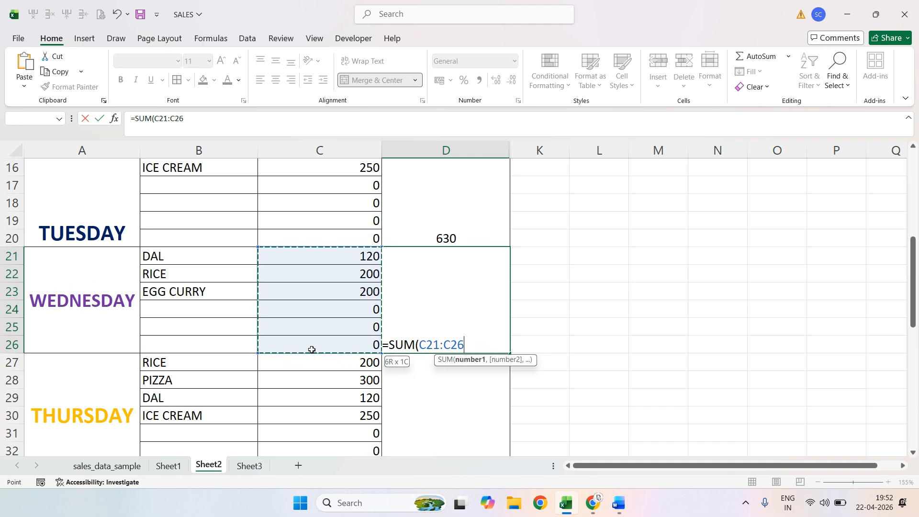
{"action": "key", "text": "Return"}
Step: Total Thursday's calories in merged cell D27 with a SUM of C27:C33
{"action": "scroll", "coordinate": [415, 456], "scroll_direction": "down", "scroll_amount": 2}
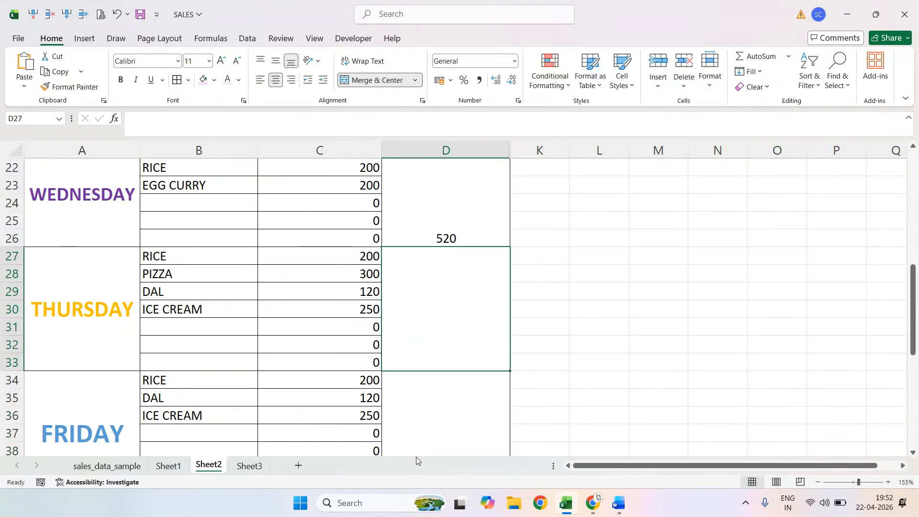
{"action": "type", "text": "="}
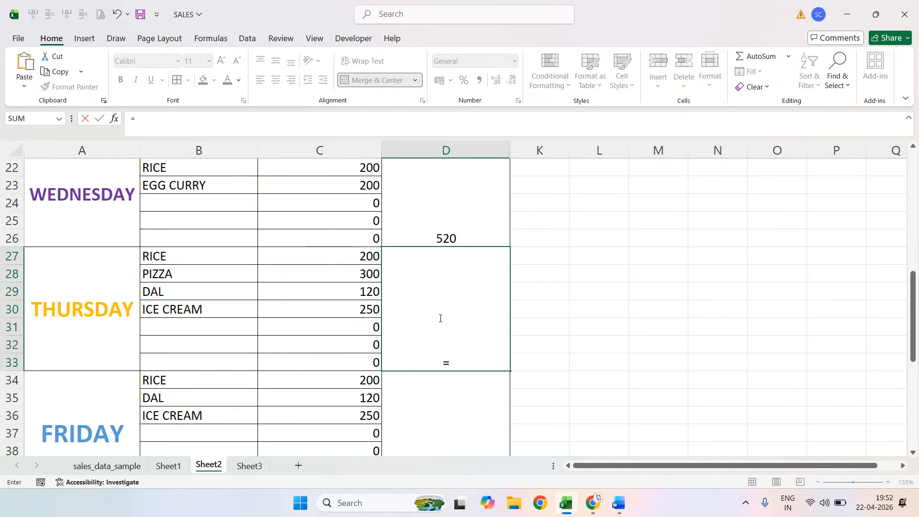
{"action": "type", "text": "SUM("}
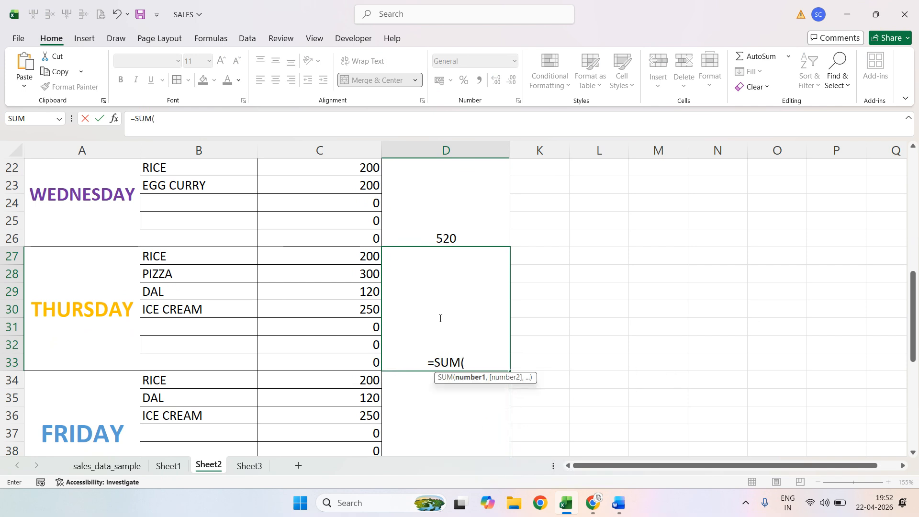
{"action": "left_click_drag", "start_coordinate": [324, 255], "coordinate": [324, 359]}
{"action": "key", "text": "Return"}
Step: Total Friday's calories in merged cell D34 with a SUM of C34:C40
{"action": "scroll", "coordinate": [455, 383], "scroll_direction": "down", "scroll_amount": 2}
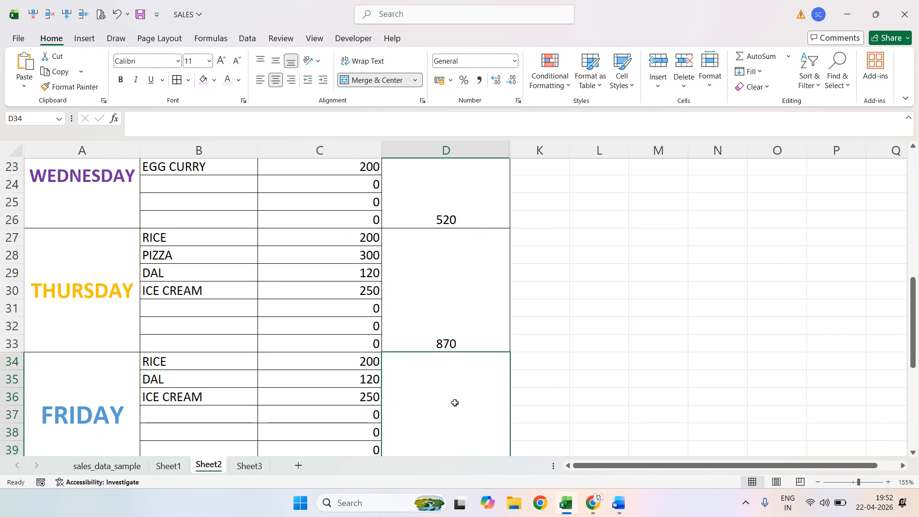
{"action": "type", "text": "=S"}
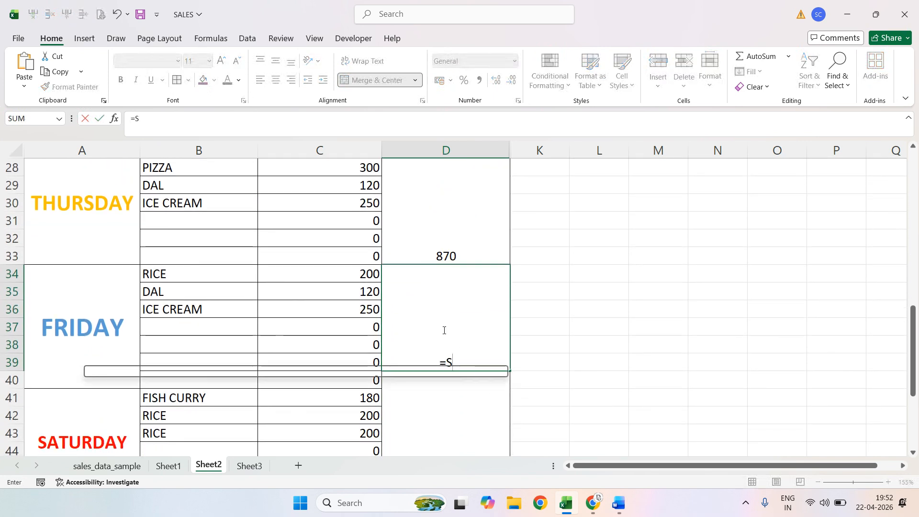
{"action": "type", "text": "UM("}
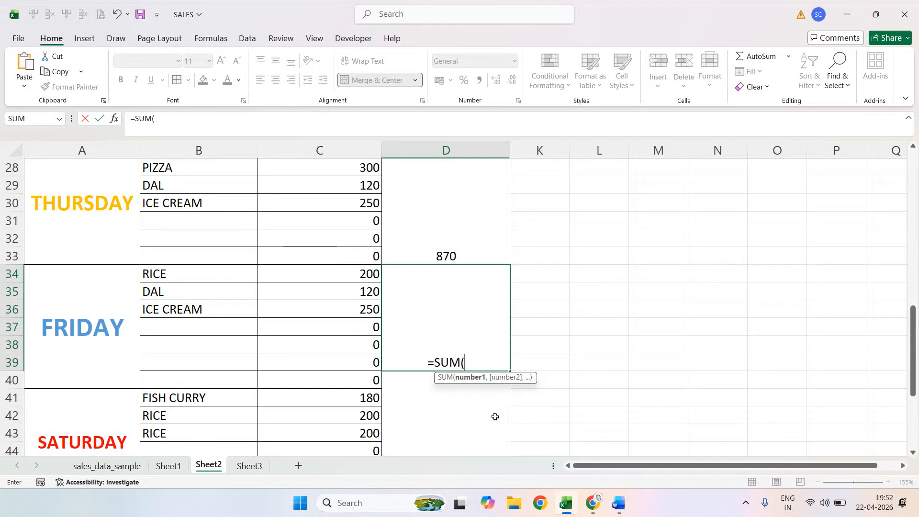
{"action": "left_click", "coordinate": [324, 276]}
{"action": "left_click_drag", "start_coordinate": [324, 276], "coordinate": [327, 378]}
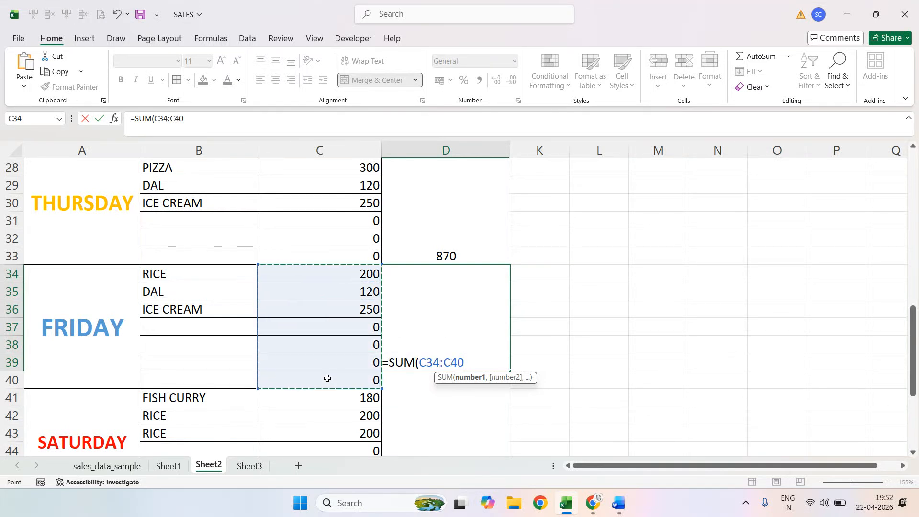
{"action": "key", "text": "Return"}
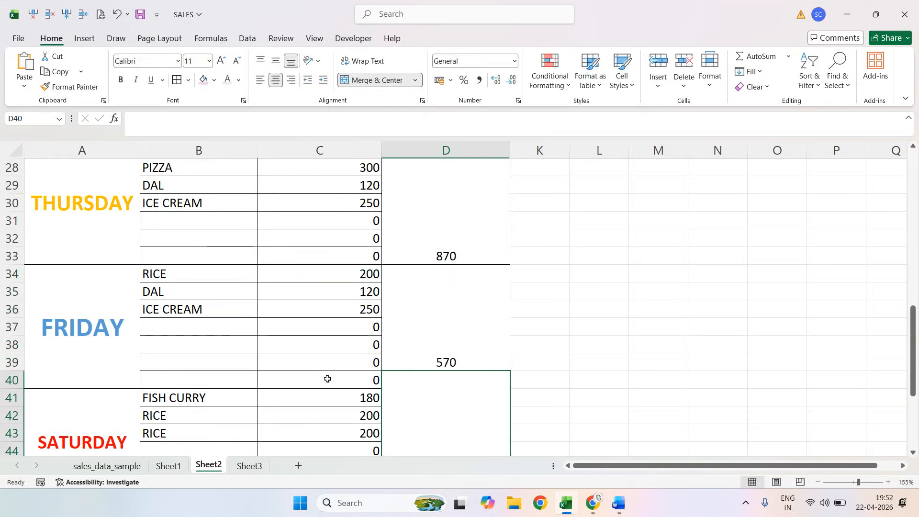
Step: Total Saturday's calories in merged cell D40 with a SUM of C41:C46
{"action": "scroll", "coordinate": [396, 394], "scroll_direction": "down", "scroll_amount": 1}
{"action": "type", "text": "=SUM("}
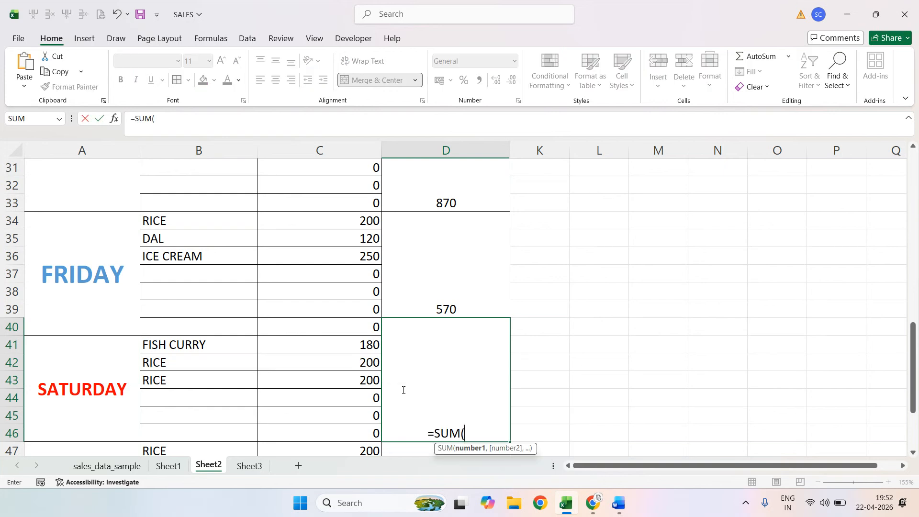
{"action": "left_click_drag", "start_coordinate": [349, 345], "coordinate": [352, 426]}
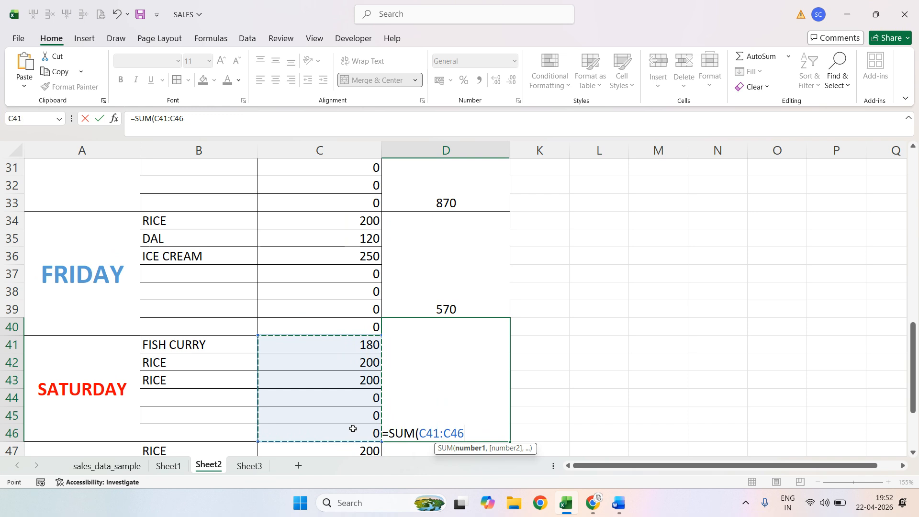
{"action": "key", "text": "Return"}
Step: Total Sunday's calories in merged cell D47 with a SUM of C47:C52
{"action": "scroll", "coordinate": [363, 416], "scroll_direction": "down", "scroll_amount": 2}
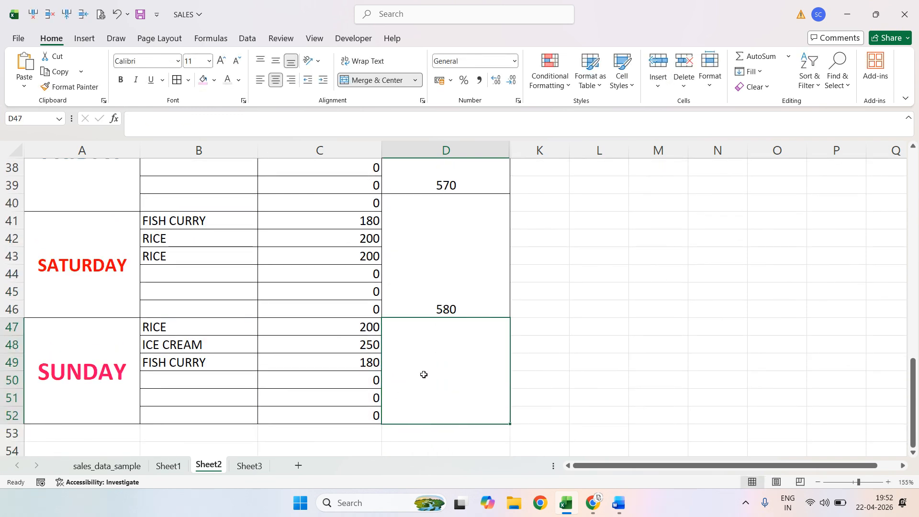
{"action": "type", "text": "=SUM"}
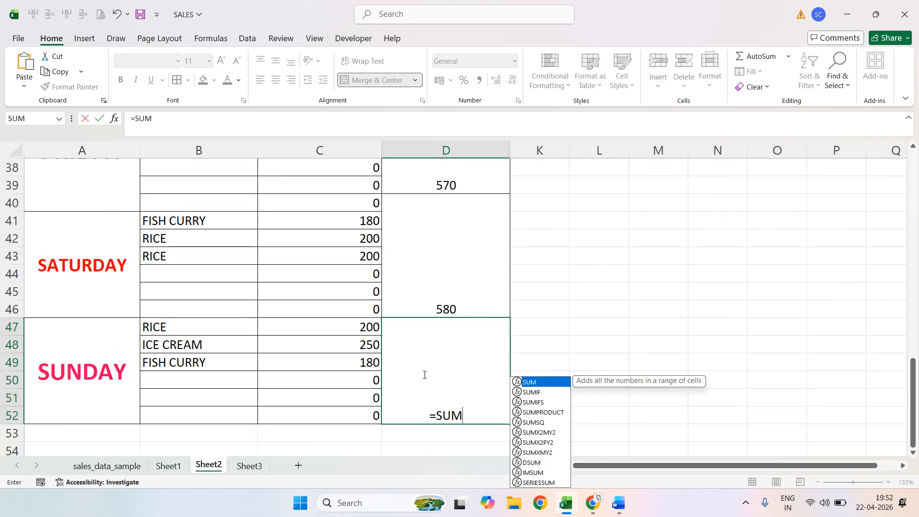
{"action": "type", "text": "("}
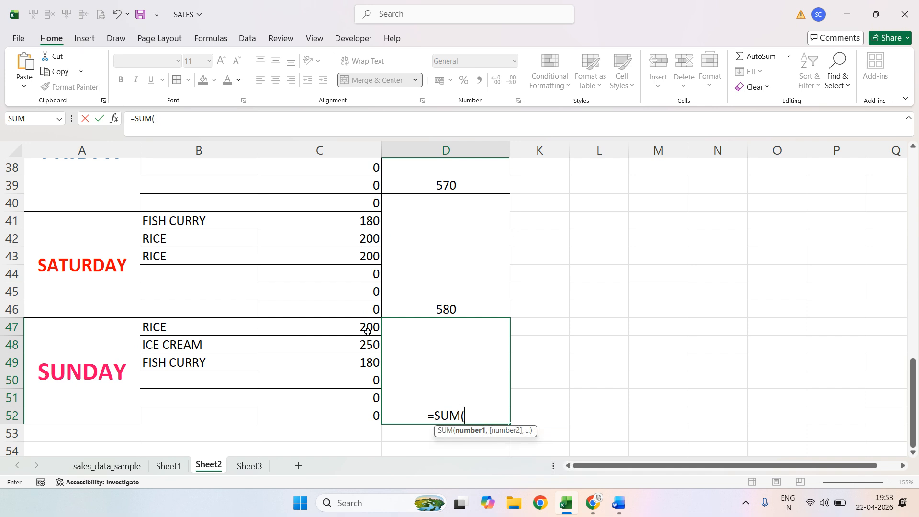
{"action": "left_click_drag", "start_coordinate": [368, 330], "coordinate": [359, 412]}
{"action": "key", "text": "Return"}
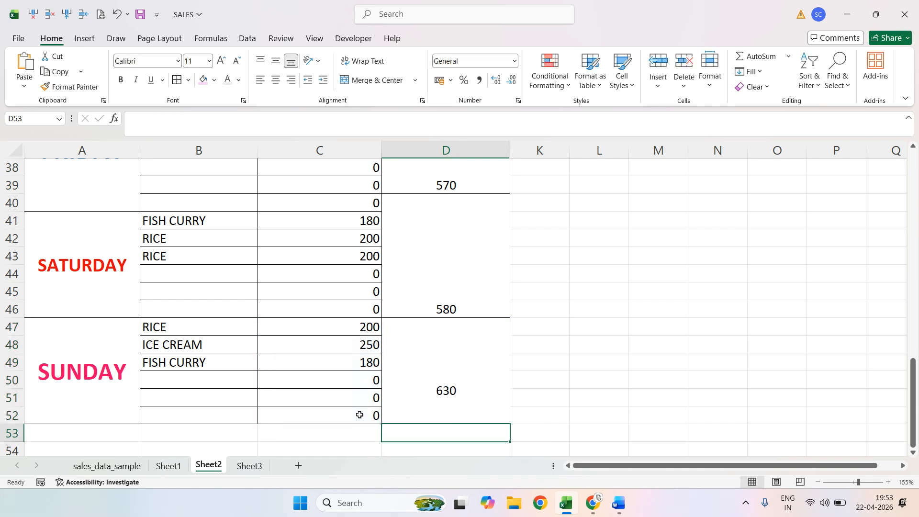
Step: Middle-align all the daily totals in the Total Calories column, from D7 through D52
{"action": "scroll", "coordinate": [395, 328], "scroll_direction": "up", "scroll_amount": 12}
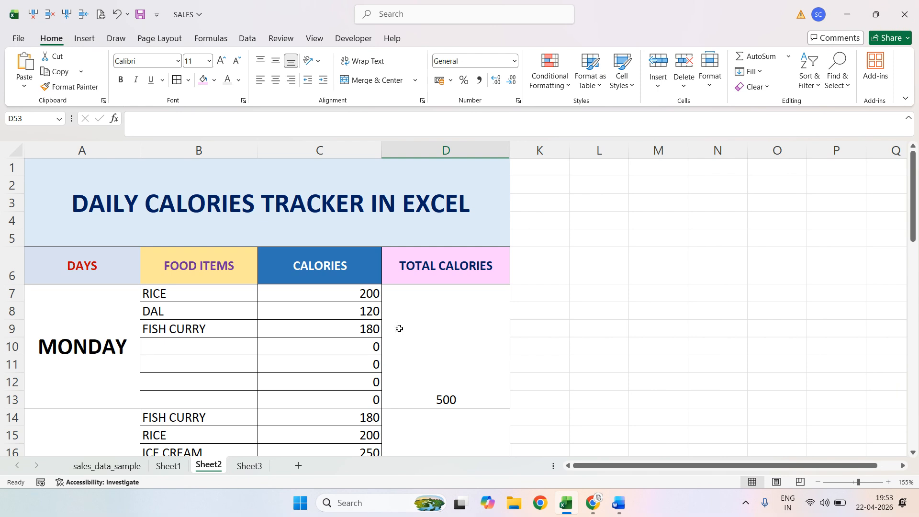
{"action": "left_click_drag", "start_coordinate": [399, 328], "coordinate": [496, 369]}
{"action": "left_click", "coordinate": [276, 60]}
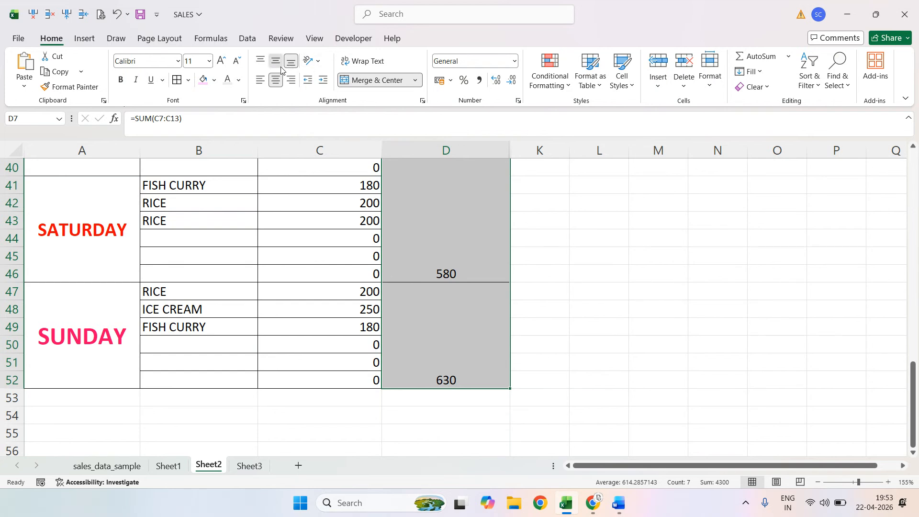
Step: Format the daily totals in D7:D52 in Times New Roman at font size 20
{"action": "scroll", "coordinate": [359, 175], "scroll_direction": "up", "scroll_amount": 13}
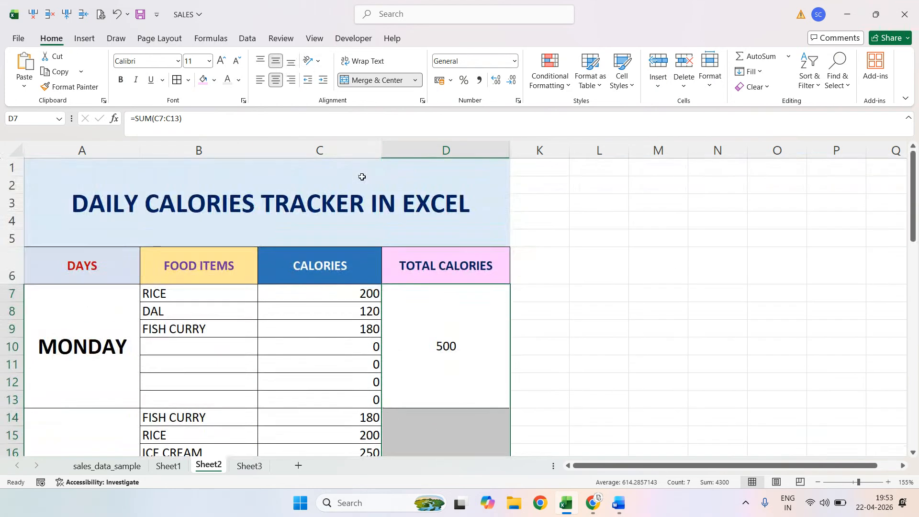
{"action": "left_click", "coordinate": [177, 60]}
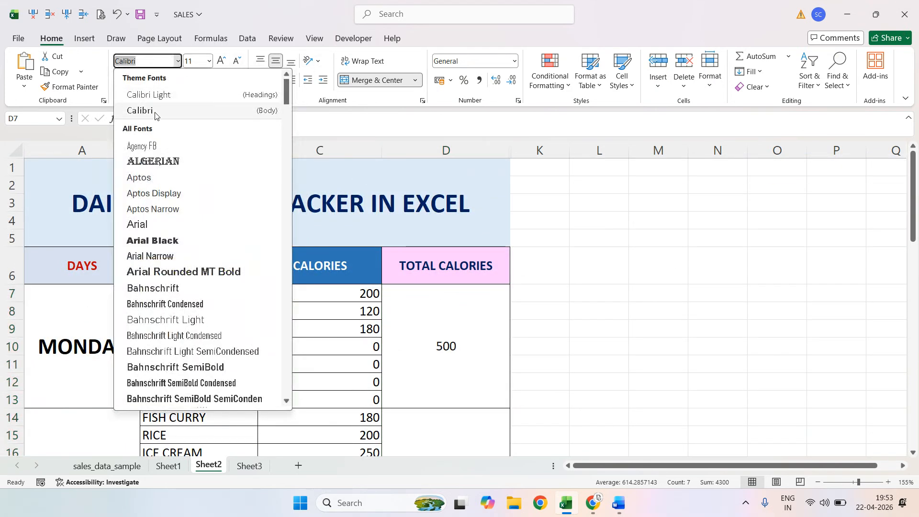
{"action": "key", "text": "BackSpace"}
{"action": "type", "text": "Times New Roman"}
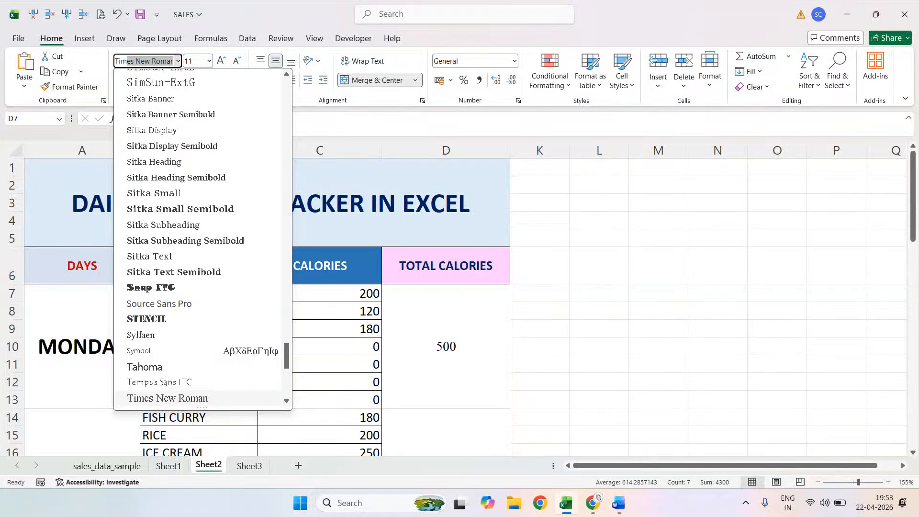
{"action": "key", "text": "Tab"}
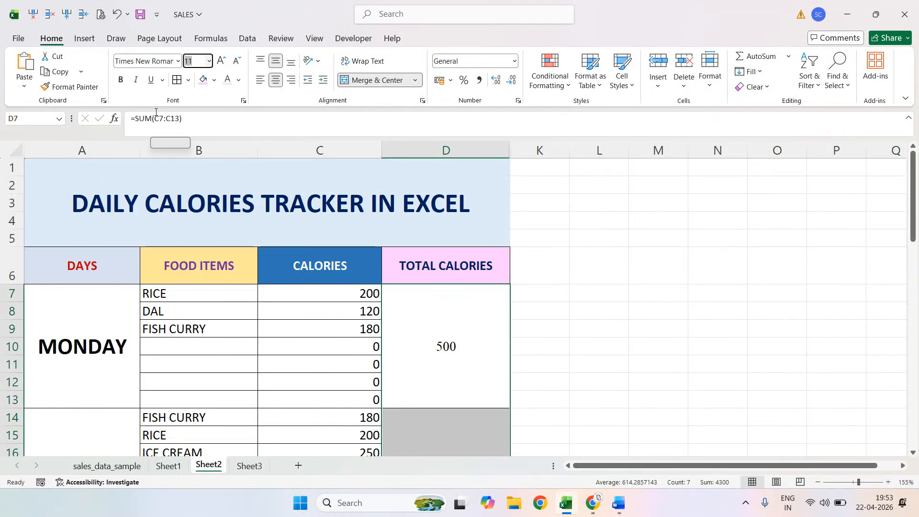
{"action": "left_click", "coordinate": [219, 61]}
{"action": "left_click", "coordinate": [219, 62]}
{"action": "left_click", "coordinate": [220, 61]}
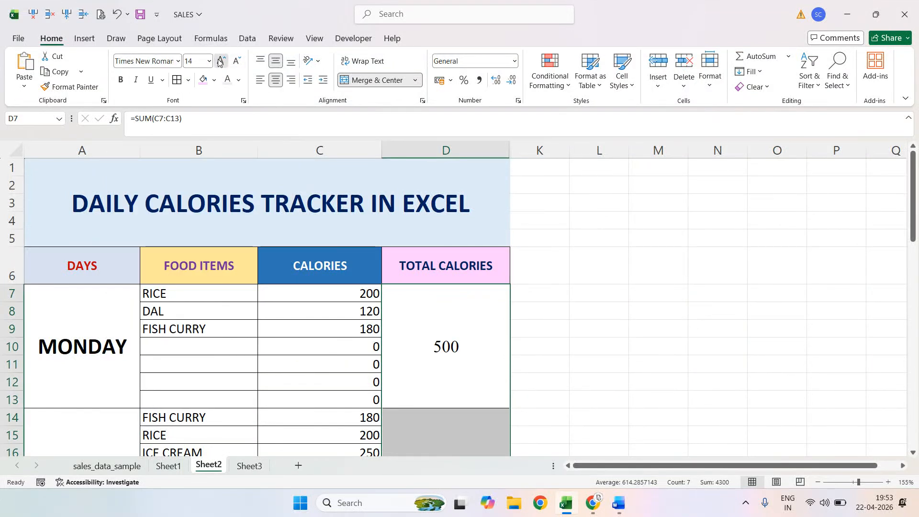
{"action": "left_click", "coordinate": [220, 61]}
{"action": "left_click", "coordinate": [219, 61]}
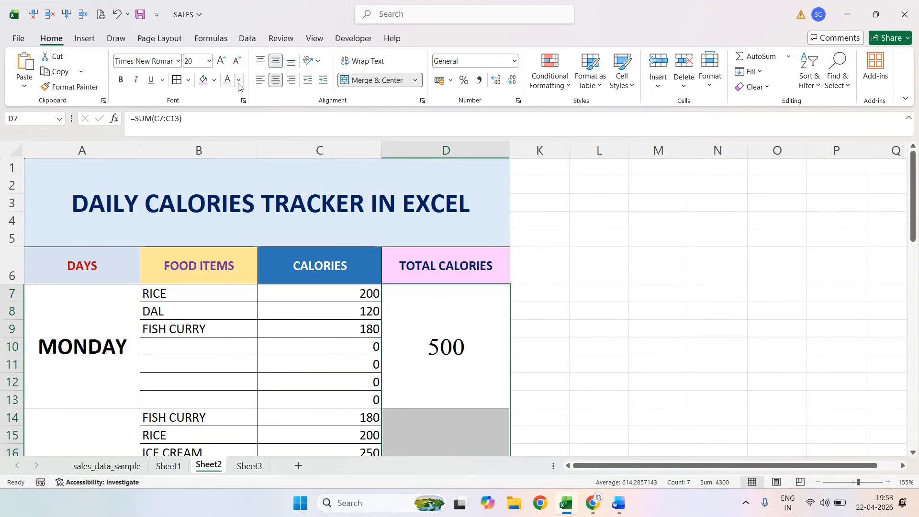
{"action": "left_click", "coordinate": [380, 293]}
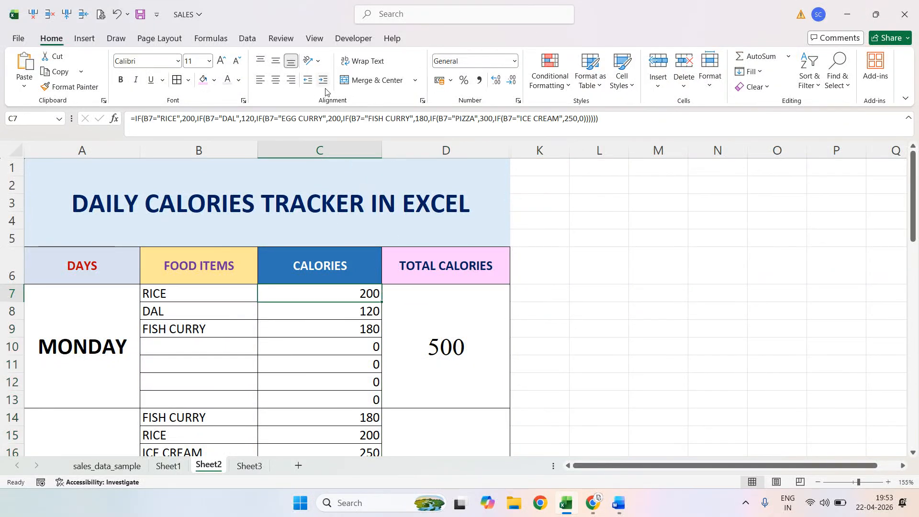
Step: Fill Monday's Total Calories cell D7 with the lightest green theme color
{"action": "scroll", "coordinate": [424, 287], "scroll_direction": "down", "scroll_amount": 3}
{"action": "scroll", "coordinate": [425, 287], "scroll_direction": "up", "scroll_amount": 3}
{"action": "scroll", "coordinate": [424, 286], "scroll_direction": "down", "scroll_amount": 1}
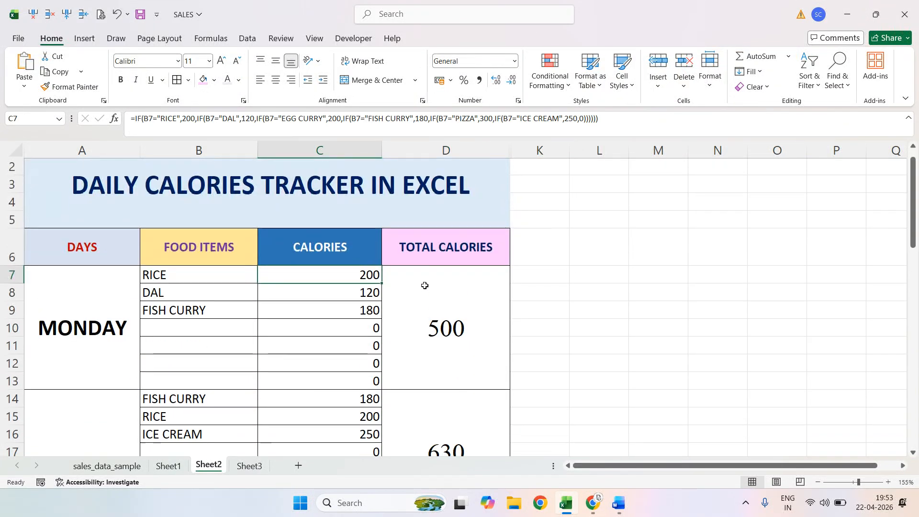
{"action": "scroll", "coordinate": [424, 285], "scroll_direction": "down", "scroll_amount": 2}
{"action": "left_click", "coordinate": [434, 263]}
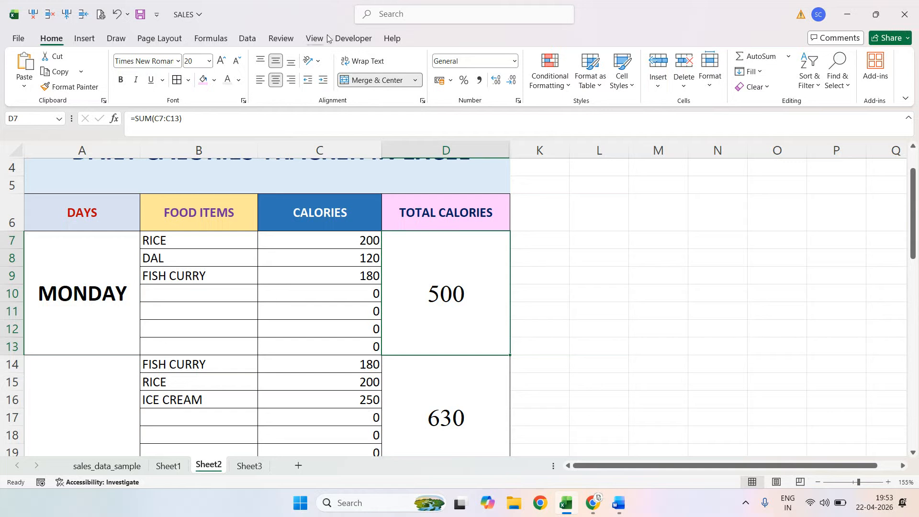
{"action": "left_click", "coordinate": [214, 81]}
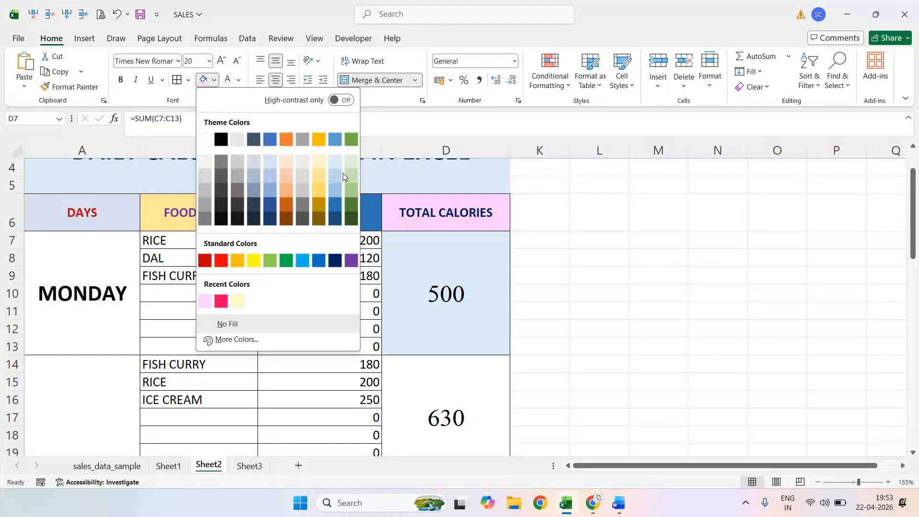
{"action": "left_click", "coordinate": [352, 161]}
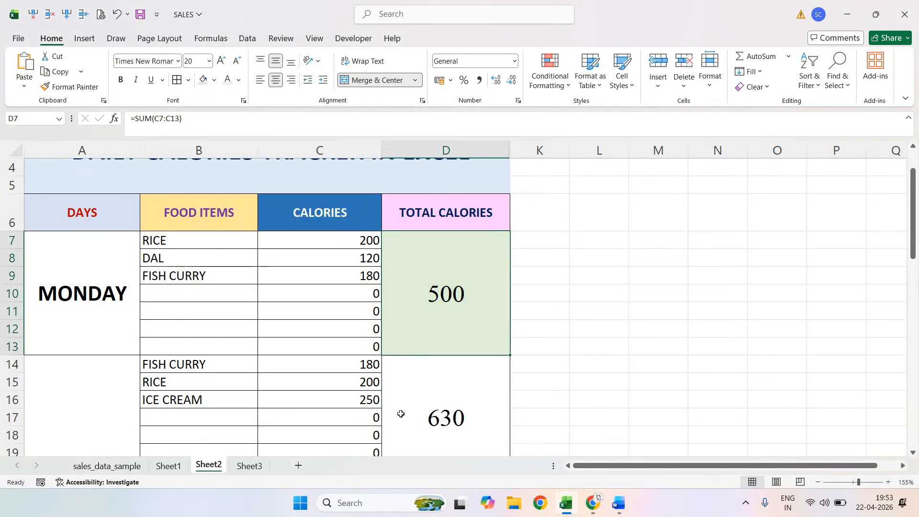
Step: Fill Tuesday's Total Calories cell D14 with the standard light blue color
{"action": "left_click", "coordinate": [405, 415]}
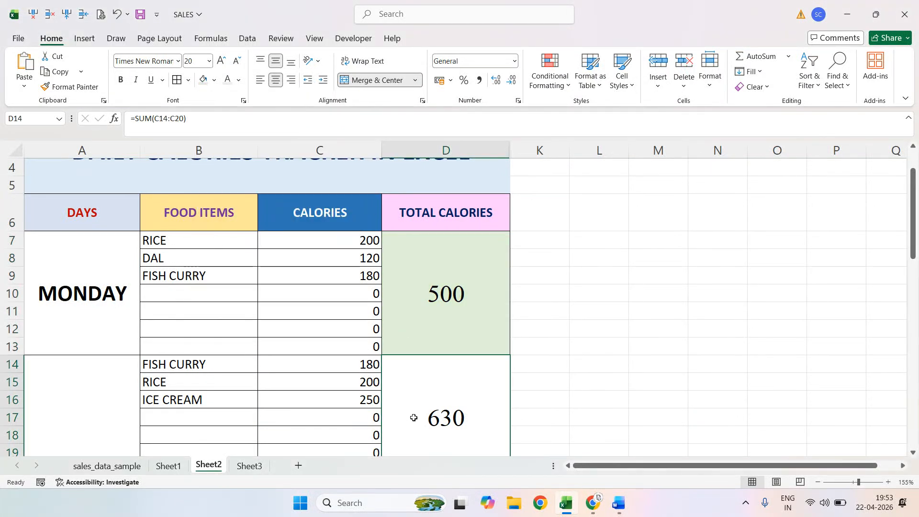
{"action": "left_click", "coordinate": [214, 80]}
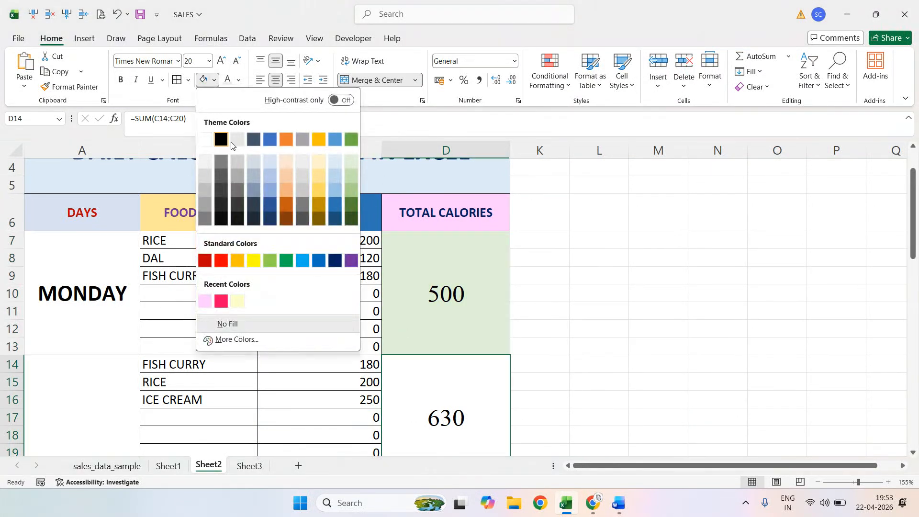
{"action": "left_click", "coordinate": [301, 261]}
Step: Fill Wednesday's Total Calories cell D21 with the recently used light pink color
{"action": "scroll", "coordinate": [334, 245], "scroll_direction": "down", "scroll_amount": 3}
{"action": "left_click", "coordinate": [408, 332]}
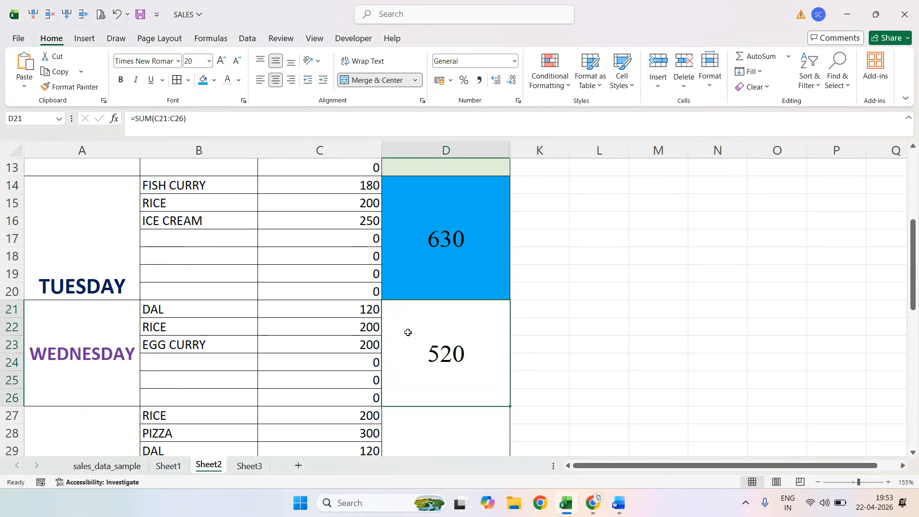
{"action": "left_click", "coordinate": [214, 80]}
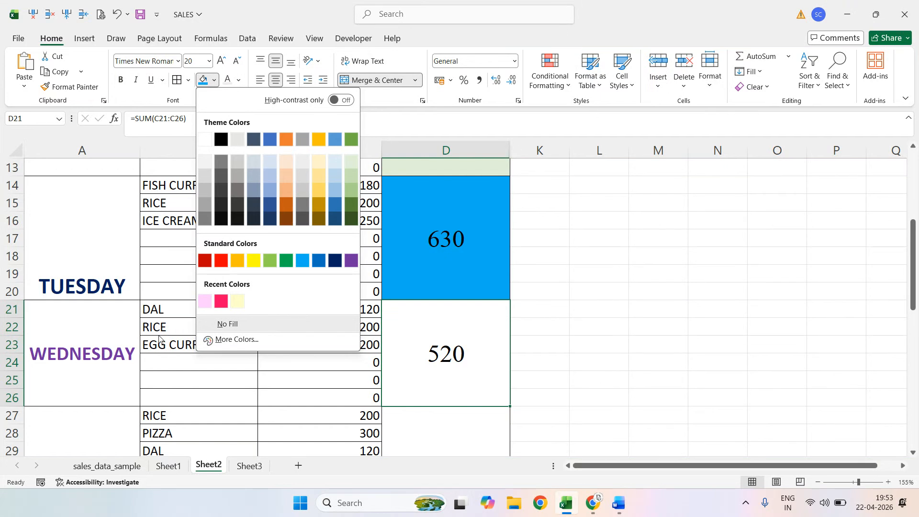
{"action": "left_click", "coordinate": [205, 300]}
Step: Fill Thursday's Total Calories cell D27 with a pale blue theme color
{"action": "scroll", "coordinate": [488, 410], "scroll_direction": "down", "scroll_amount": 2}
{"action": "left_click", "coordinate": [474, 363]}
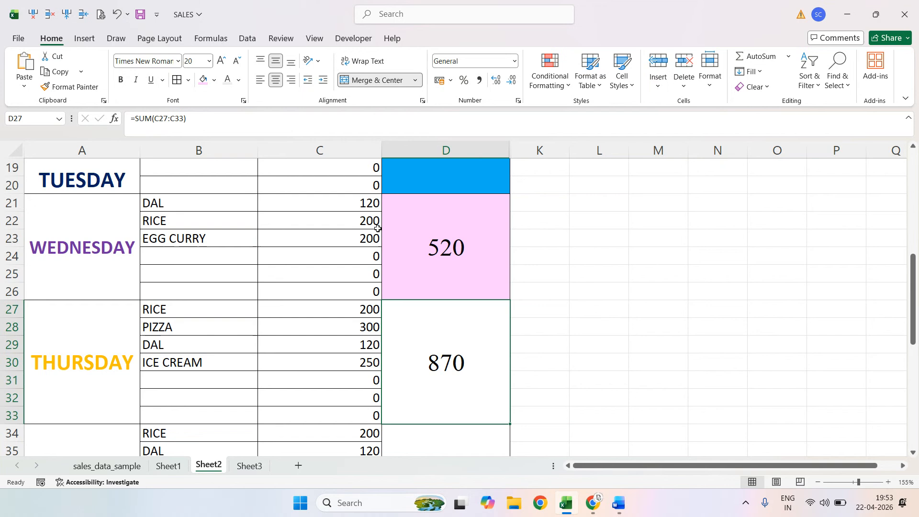
{"action": "left_click", "coordinate": [214, 80]}
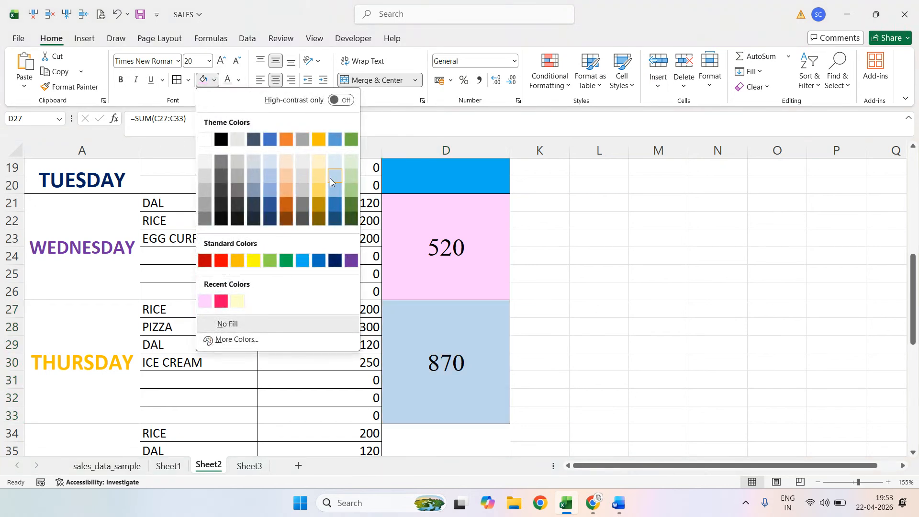
{"action": "left_click", "coordinate": [329, 177]}
Step: Fill Friday's Total Calories cell D34 with a custom periwinkle blue from the standard color palette
{"action": "scroll", "coordinate": [460, 325], "scroll_direction": "down", "scroll_amount": 3}
{"action": "left_click", "coordinate": [460, 325]}
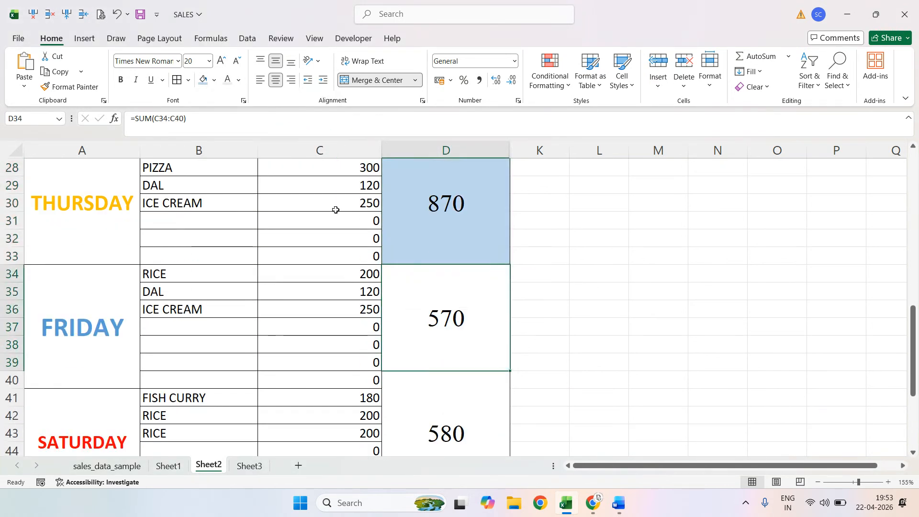
{"action": "left_click", "coordinate": [214, 80]}
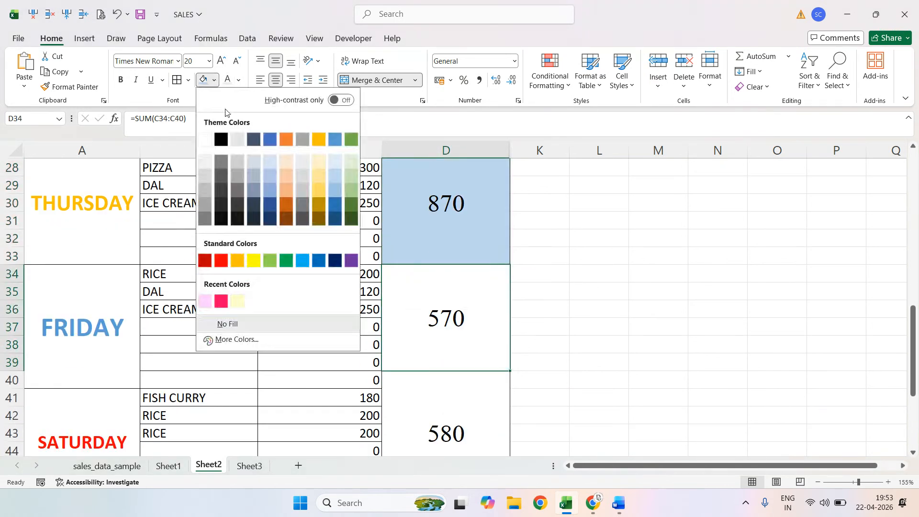
{"action": "left_click", "coordinate": [221, 341]}
{"action": "left_click", "coordinate": [431, 220]}
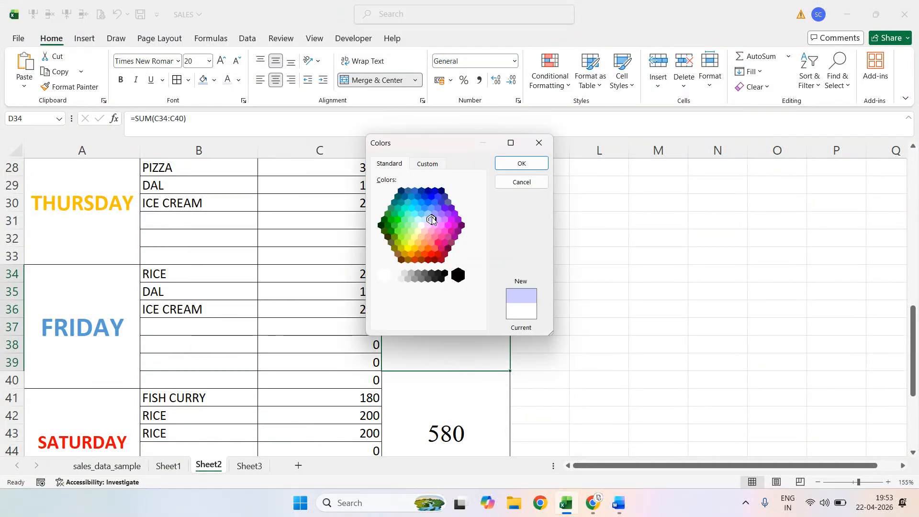
{"action": "left_click", "coordinate": [449, 226]}
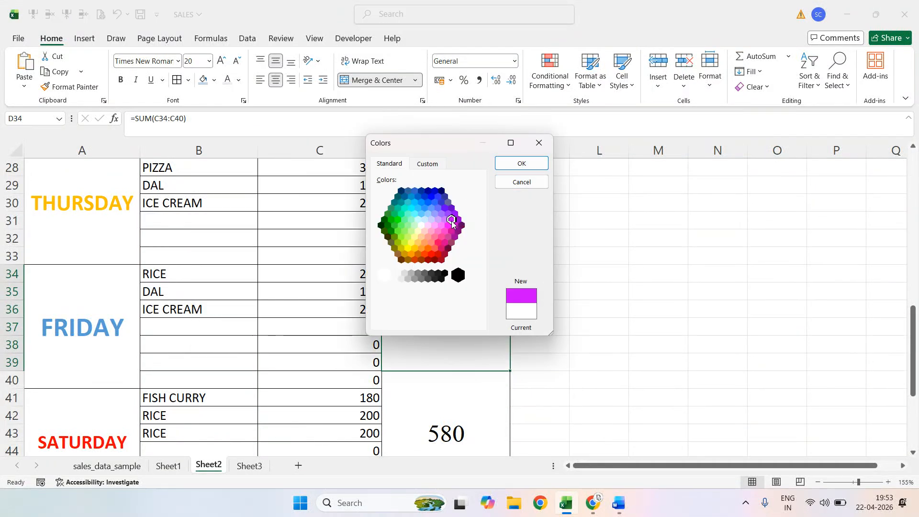
{"action": "left_click", "coordinate": [435, 213]}
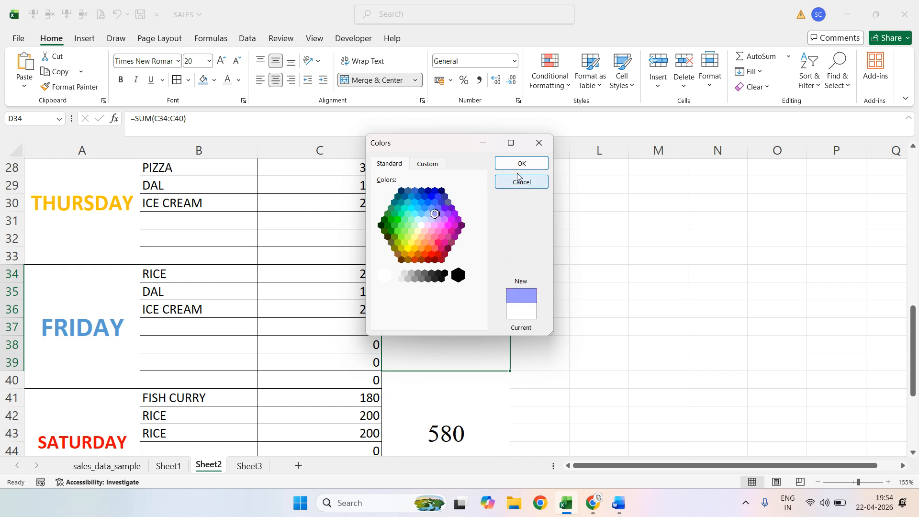
{"action": "left_click", "coordinate": [522, 167]}
Step: Fill Saturday's Total Calories cell D40 with the lightest gold theme color
{"action": "scroll", "coordinate": [486, 361], "scroll_direction": "down", "scroll_amount": 2}
{"action": "left_click", "coordinate": [450, 281]}
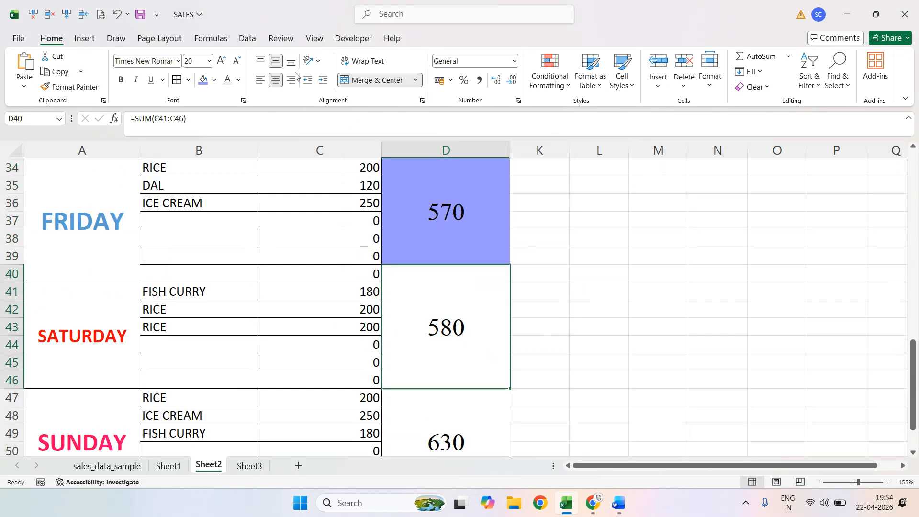
{"action": "left_click", "coordinate": [203, 79]}
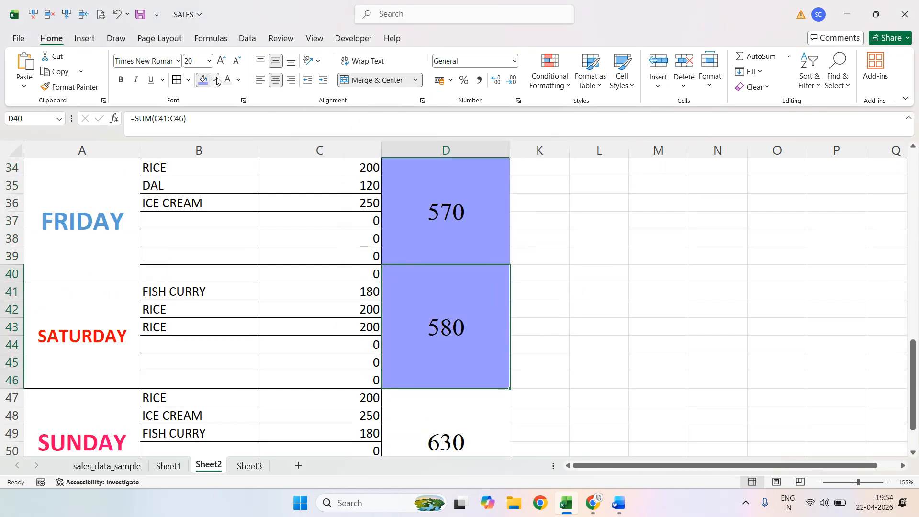
{"action": "left_click", "coordinate": [216, 80]}
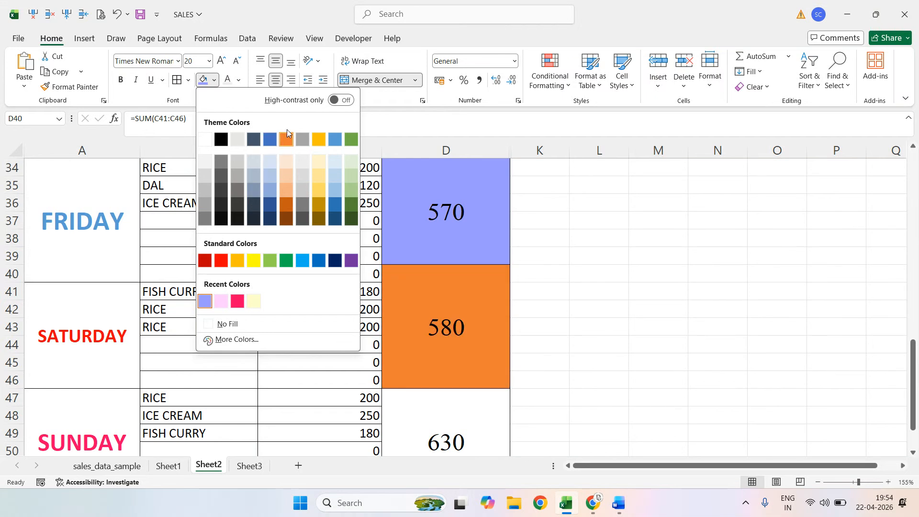
{"action": "left_click", "coordinate": [314, 161]}
Step: Fill Sunday's Total Calories cell D47 with the recently used light pink color
{"action": "scroll", "coordinate": [444, 275], "scroll_direction": "down", "scroll_amount": 4}
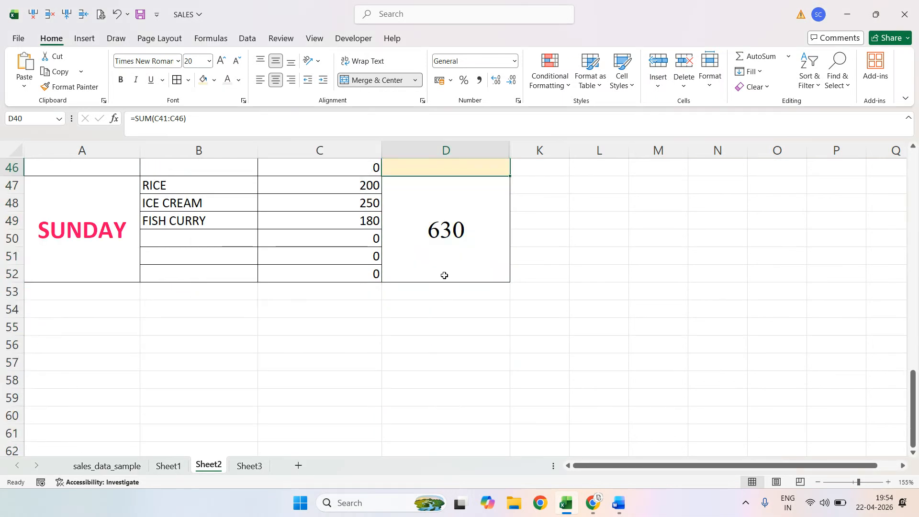
{"action": "left_click", "coordinate": [444, 275]}
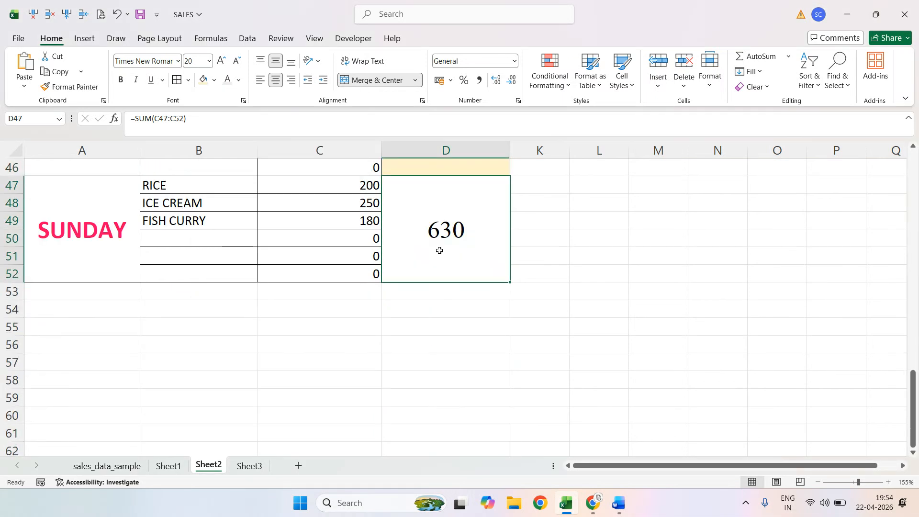
{"action": "left_click", "coordinate": [214, 80]}
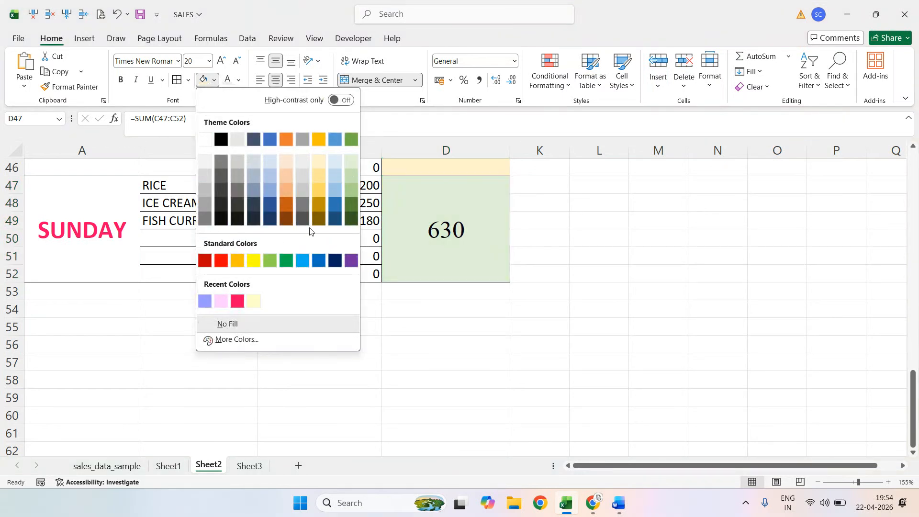
Step: Fill Monday's day, food and calorie cells A7:C13 with the lightest gold theme color
{"action": "scroll", "coordinate": [376, 262], "scroll_direction": "up", "scroll_amount": 13}
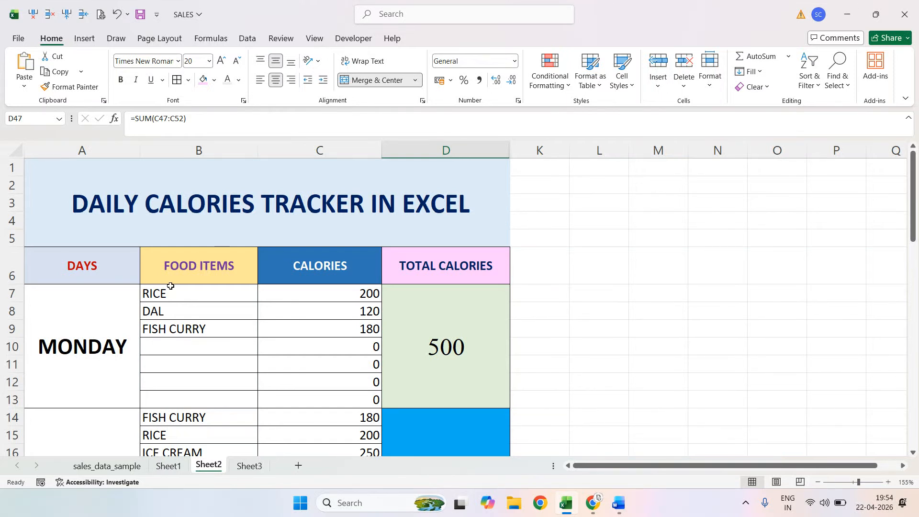
{"action": "scroll", "coordinate": [170, 286], "scroll_direction": "down", "scroll_amount": 4}
{"action": "scroll", "coordinate": [191, 339], "scroll_direction": "up", "scroll_amount": 3}
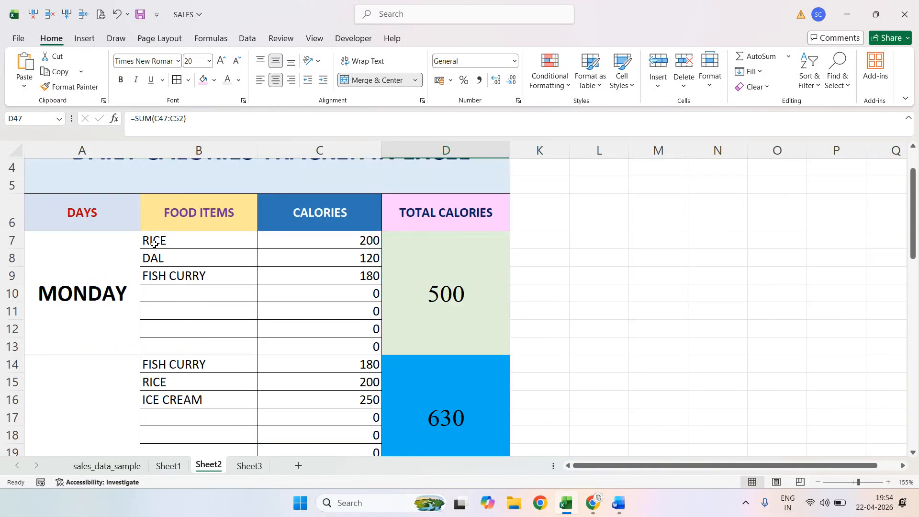
{"action": "left_click_drag", "start_coordinate": [92, 250], "coordinate": [307, 342]}
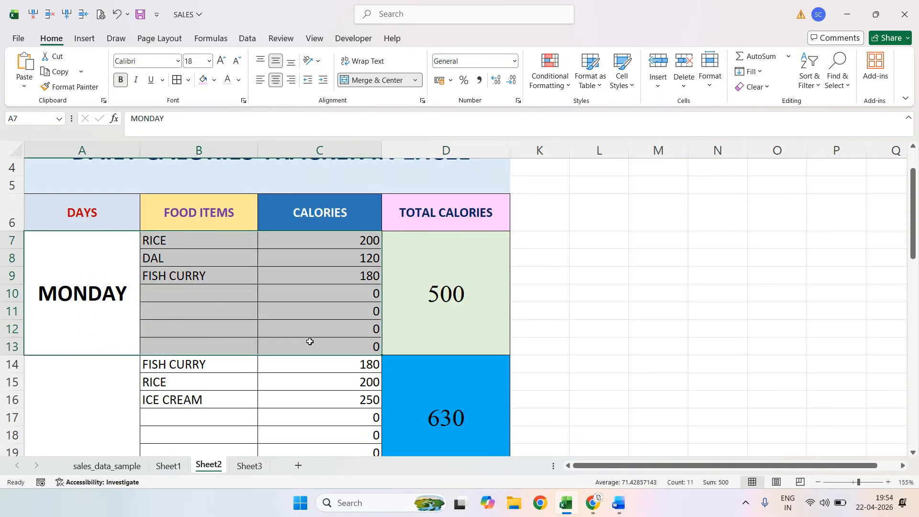
{"action": "left_click", "coordinate": [214, 80]}
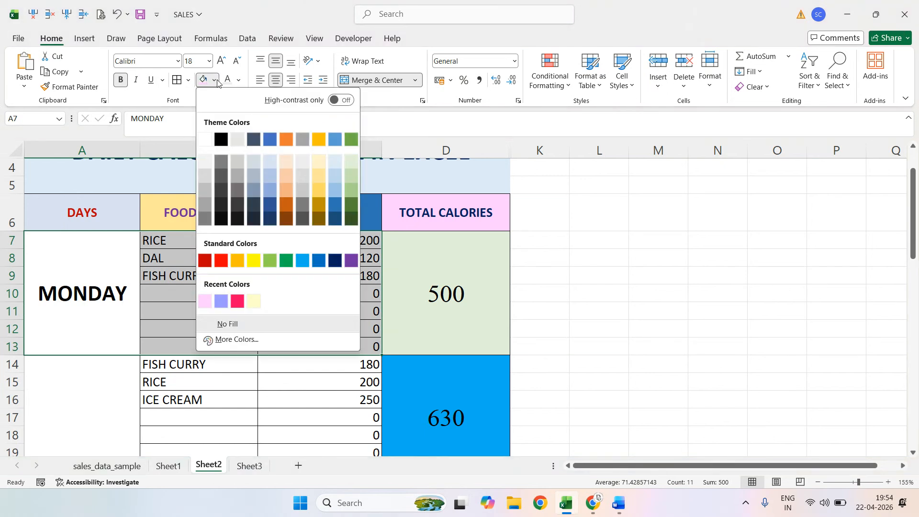
{"action": "left_click", "coordinate": [319, 162]}
Step: Fill Tuesday's day, food and calorie cells A14:C20 with the lightest blue theme color
{"action": "scroll", "coordinate": [84, 305], "scroll_direction": "down", "scroll_amount": 3}
{"action": "left_click_drag", "start_coordinate": [66, 268], "coordinate": [291, 271]}
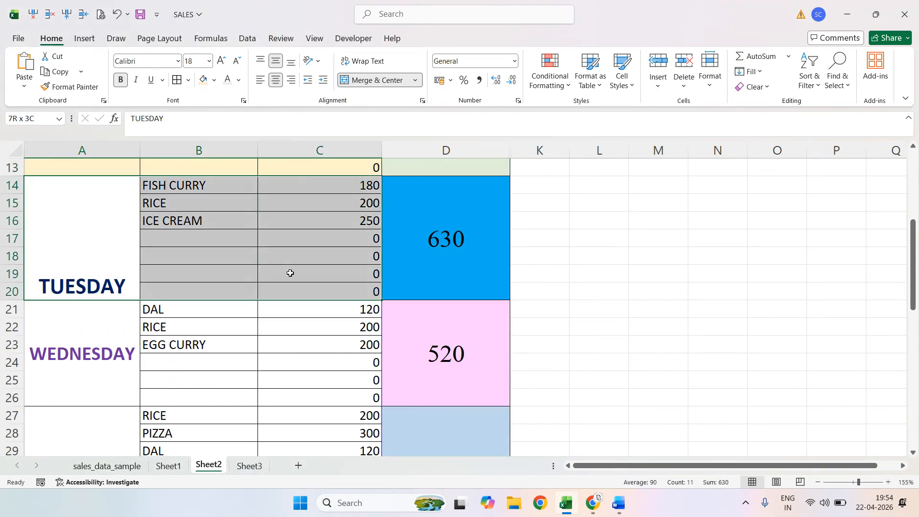
{"action": "left_click", "coordinate": [214, 80]}
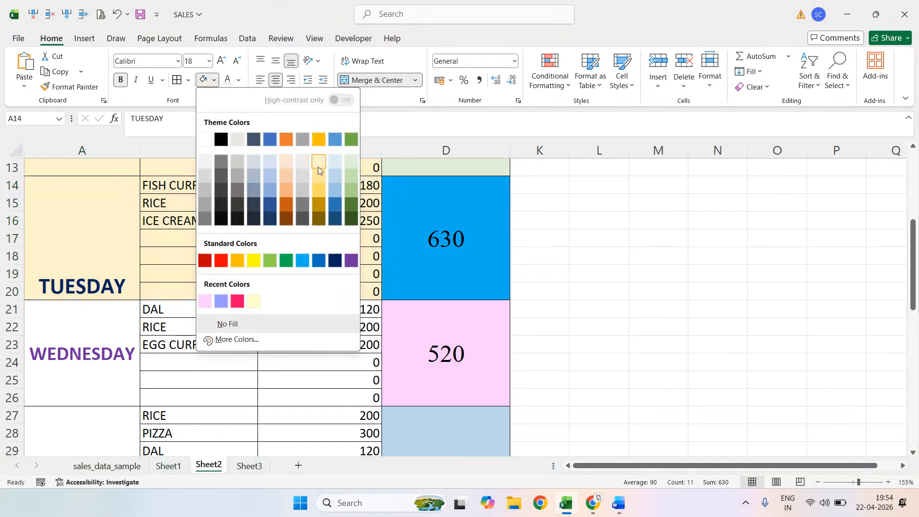
{"action": "left_click", "coordinate": [336, 162]}
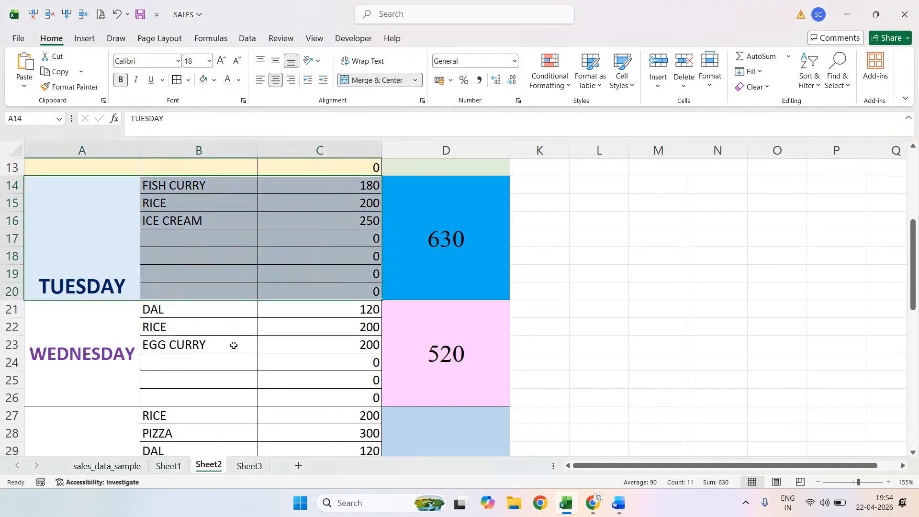
Step: Fill Wednesday's day, food and calorie cells A21:C26 with pale yellow from the standard color palette
{"action": "left_click_drag", "start_coordinate": [102, 353], "coordinate": [309, 371]}
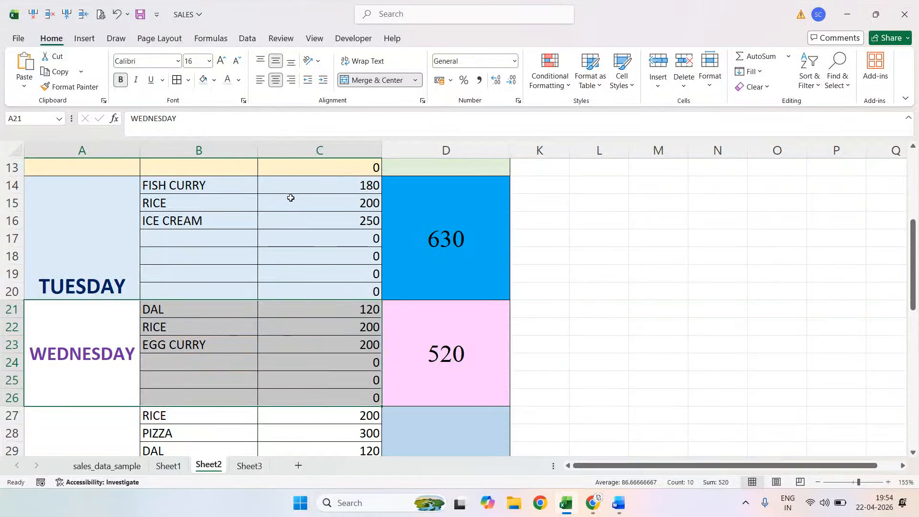
{"action": "scroll", "coordinate": [107, 252], "scroll_direction": "up", "scroll_amount": 3}
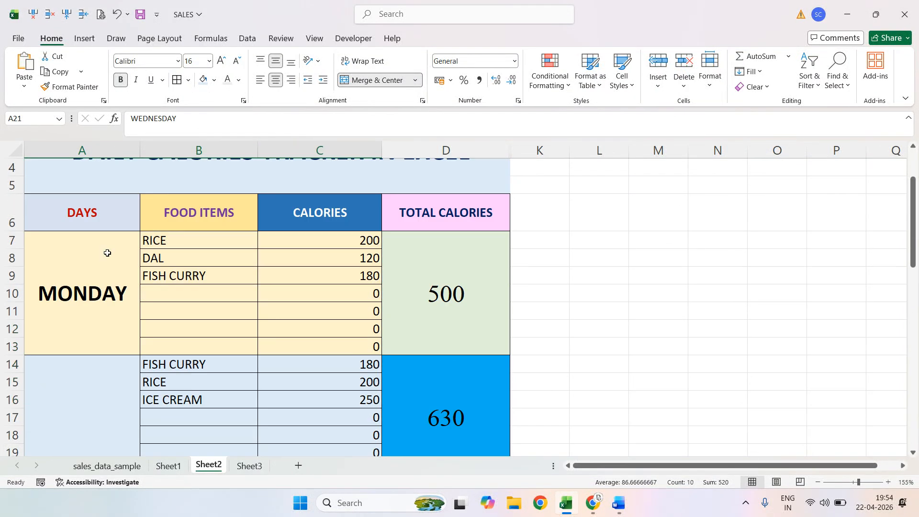
{"action": "scroll", "coordinate": [115, 246], "scroll_direction": "down", "scroll_amount": 3}
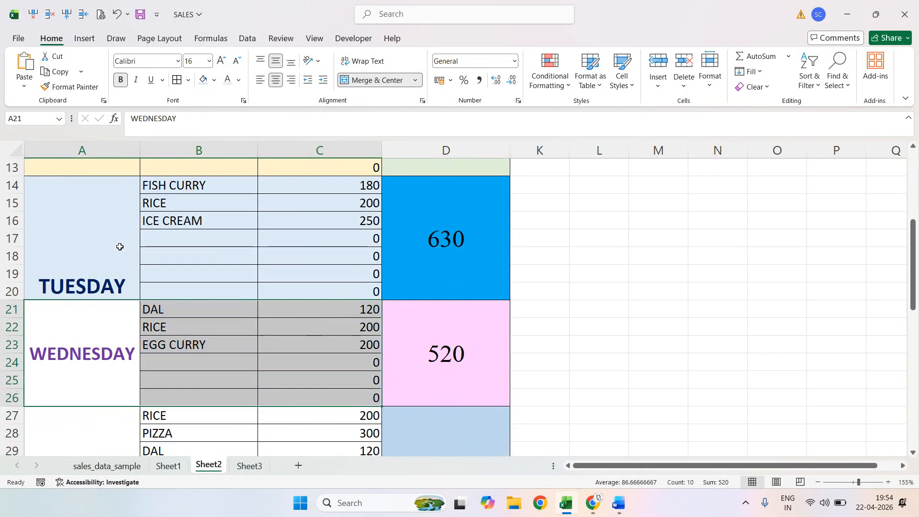
{"action": "left_click", "coordinate": [214, 80]}
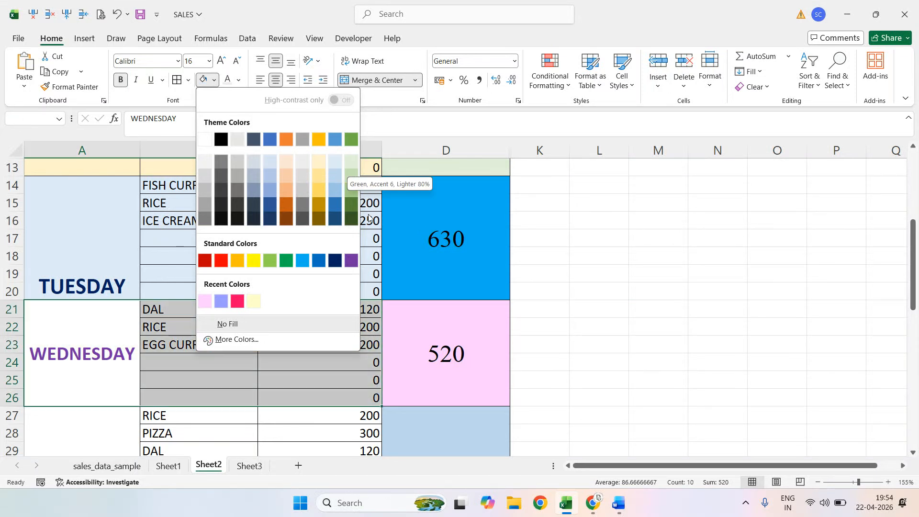
{"action": "left_click", "coordinate": [231, 342]}
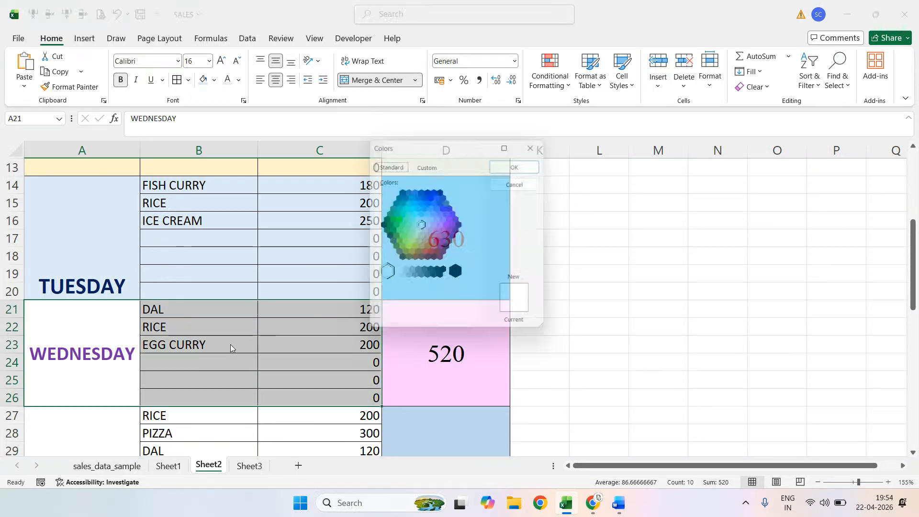
{"action": "left_click", "coordinate": [418, 231]}
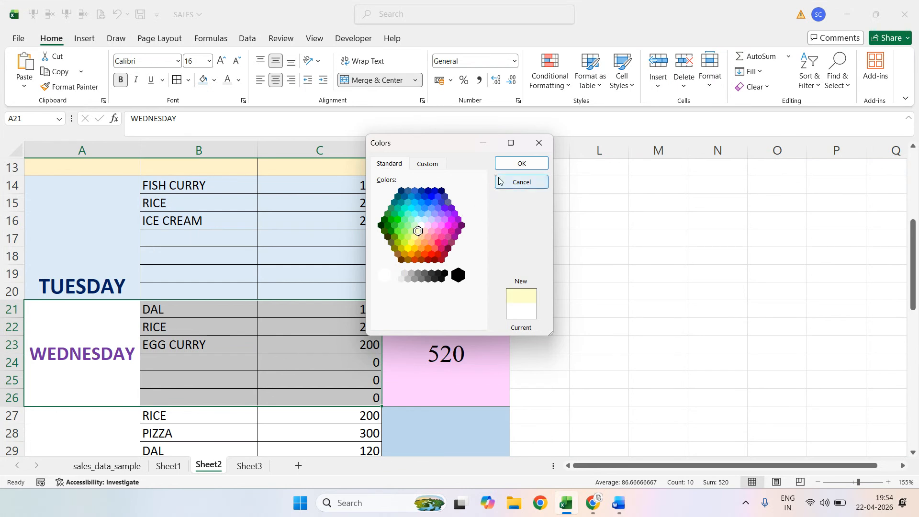
{"action": "left_click", "coordinate": [521, 163]}
Step: Fill Thursday's day, food and calorie cells A27:C33 with turquoise from the standard color palette
{"action": "scroll", "coordinate": [291, 306], "scroll_direction": "down", "scroll_amount": 2}
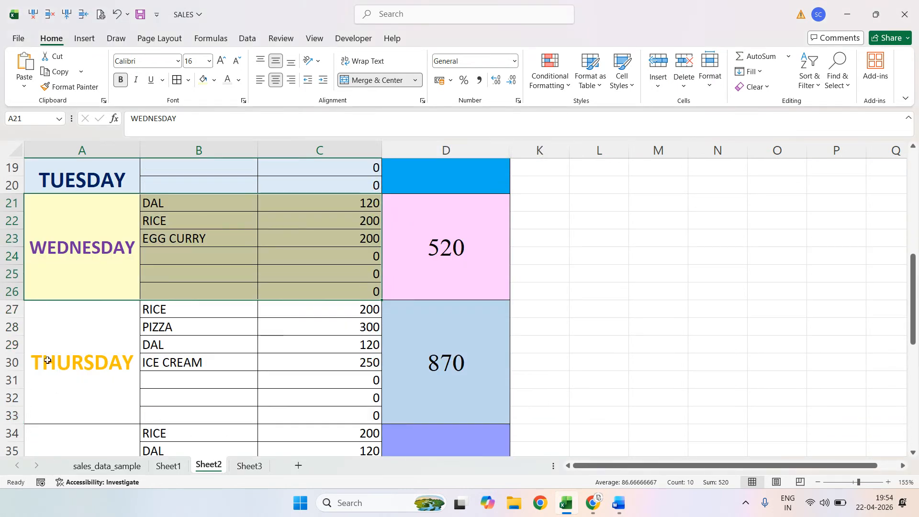
{"action": "left_click_drag", "start_coordinate": [48, 359], "coordinate": [297, 358]}
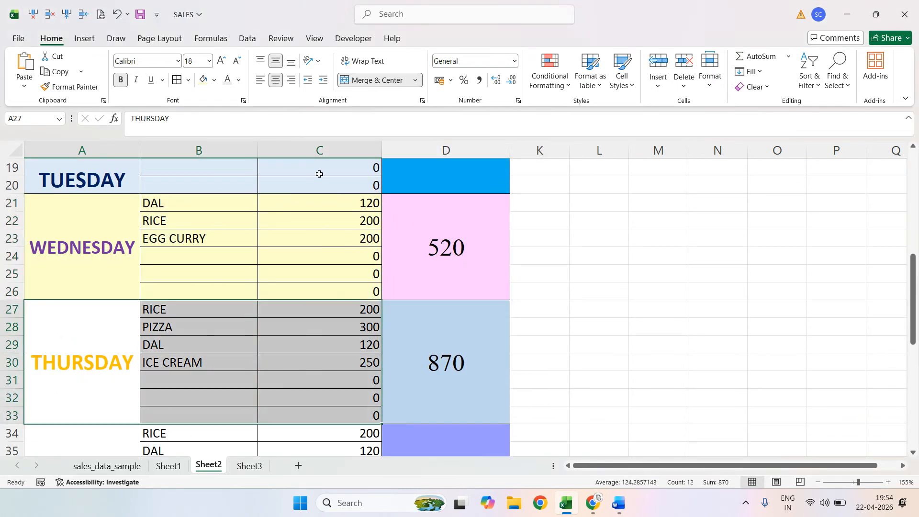
{"action": "left_click", "coordinate": [214, 80]}
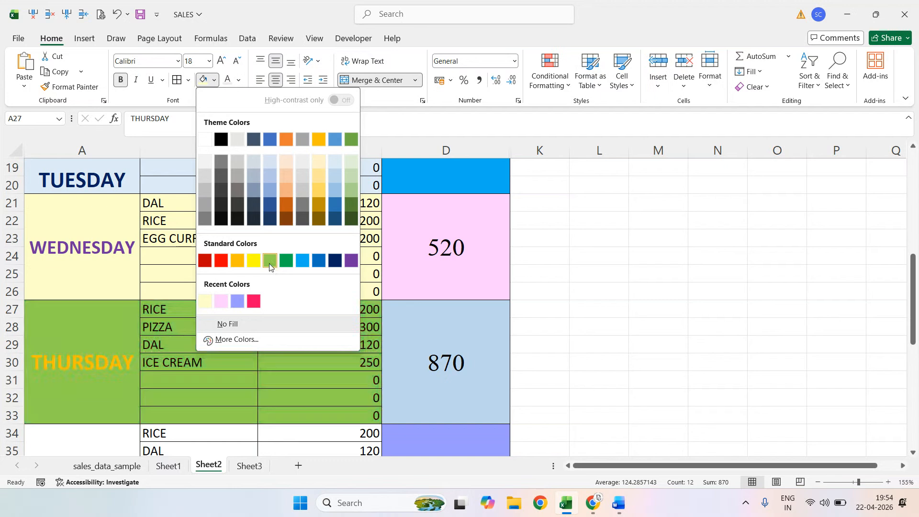
{"action": "left_click", "coordinate": [233, 339]}
{"action": "left_click", "coordinate": [404, 208]}
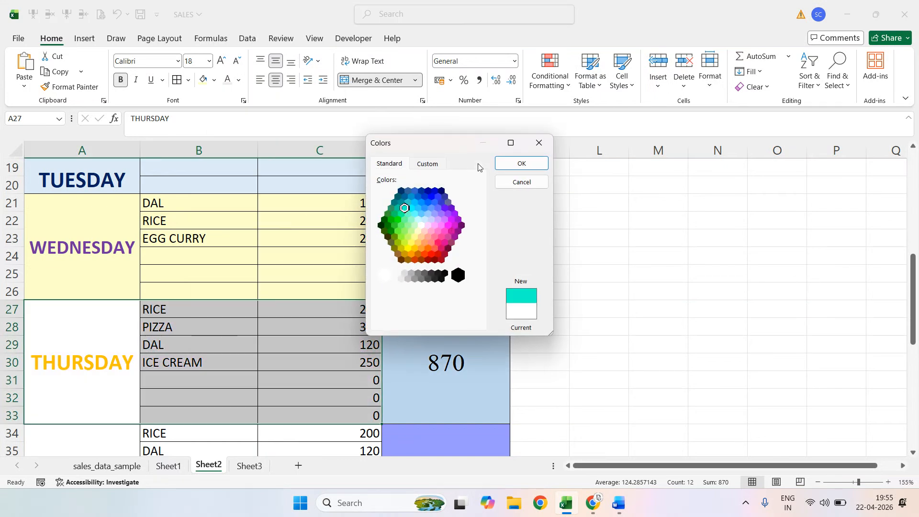
{"action": "left_click", "coordinate": [501, 163]}
Step: Change the fill of Thursday's cells A27:C33 to a light mint green from the standard color palette
{"action": "scroll", "coordinate": [250, 361], "scroll_direction": "down", "scroll_amount": 2}
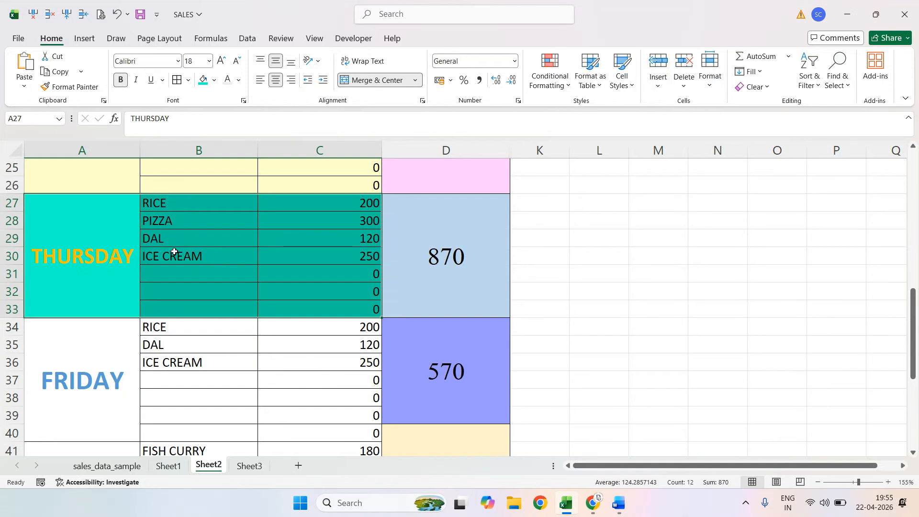
{"action": "left_click", "coordinate": [157, 341]}
{"action": "mouse_move", "coordinate": [137, 206]}
{"action": "left_mouse_down"}
{"action": "mouse_move", "coordinate": [205, 238]}
{"action": "mouse_move", "coordinate": [303, 254]}
{"action": "left_mouse_up"}
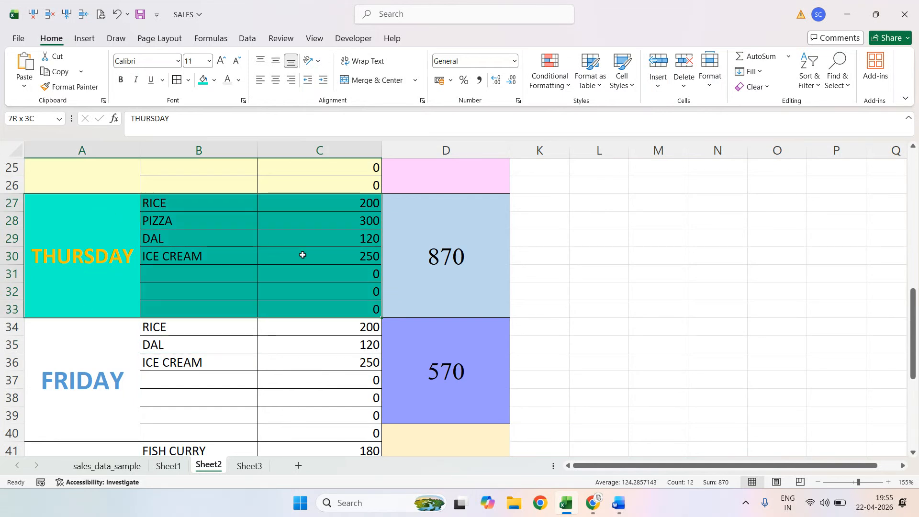
{"action": "left_click", "coordinate": [214, 81]}
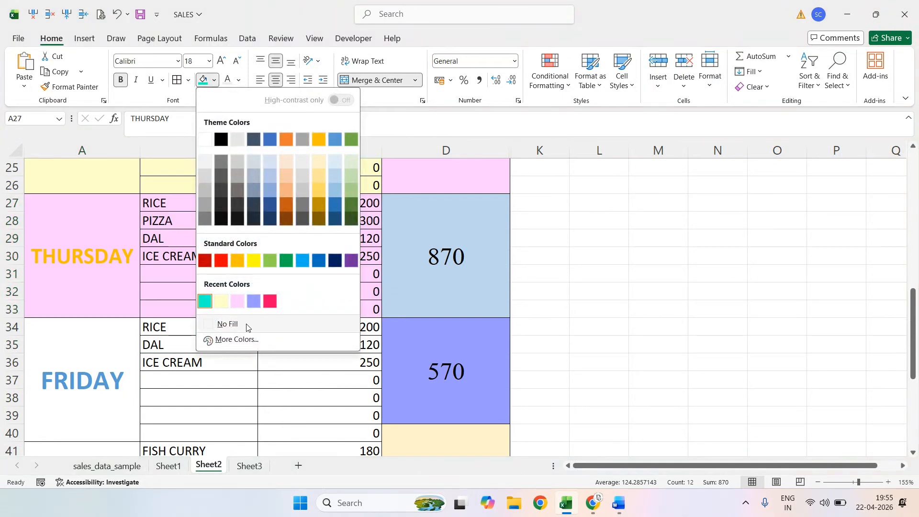
{"action": "left_click", "coordinate": [242, 339]}
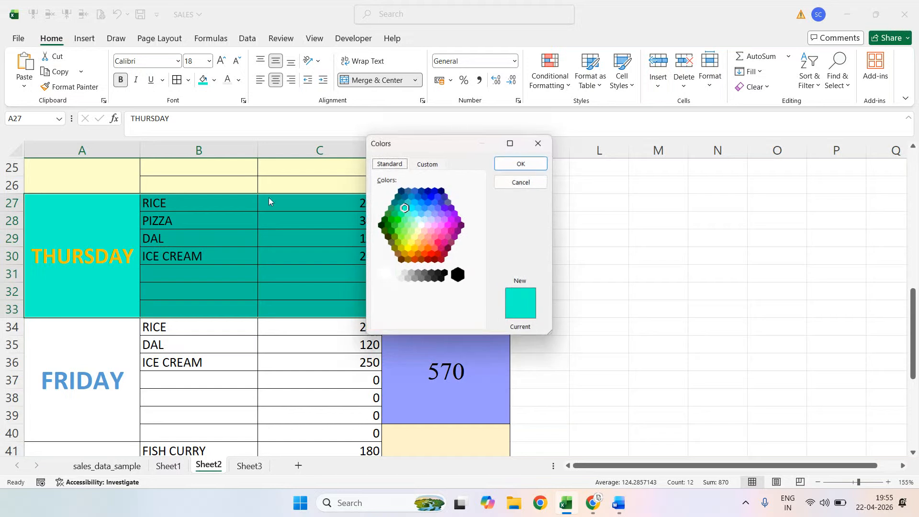
{"action": "left_click", "coordinate": [410, 219]}
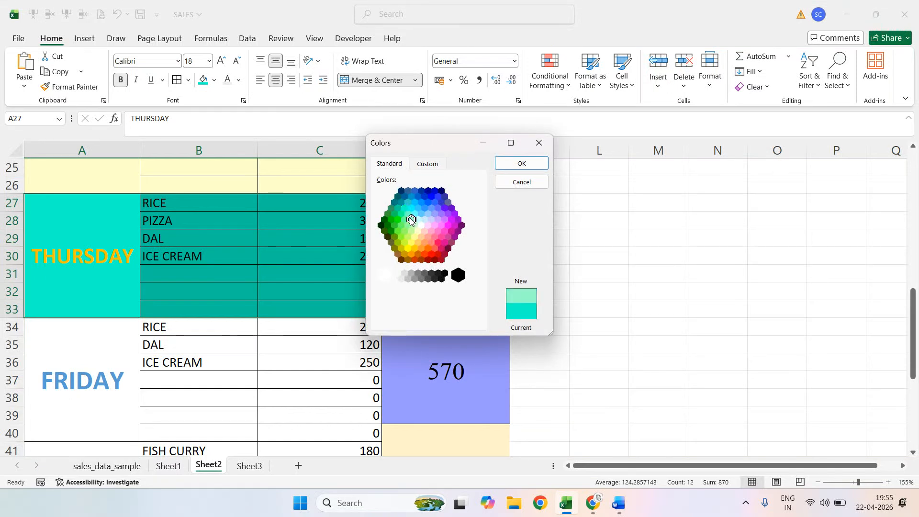
{"action": "left_click", "coordinate": [511, 165]}
Step: Fill Friday's day, food and calorie cells A34:C40 with bright pink from the standard color palette
{"action": "left_click", "coordinate": [294, 377]}
{"action": "left_click_drag", "start_coordinate": [55, 362], "coordinate": [315, 387]}
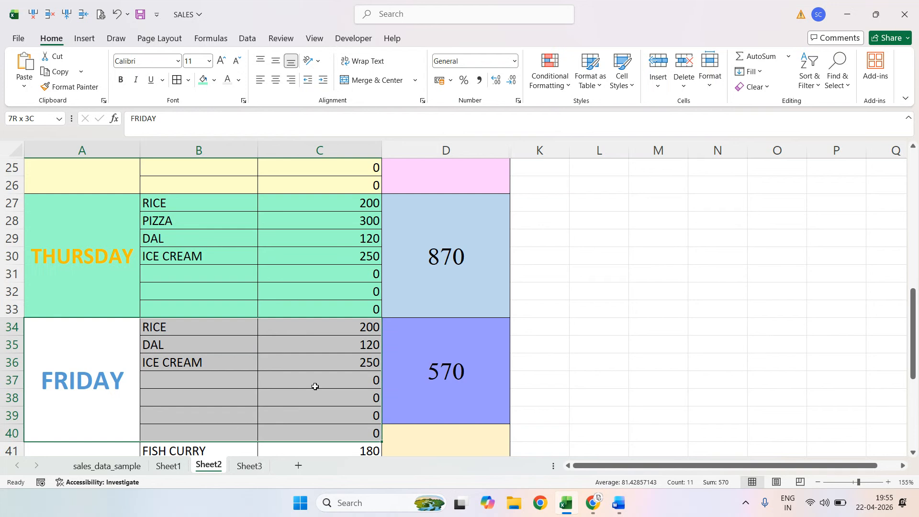
{"action": "left_click", "coordinate": [214, 80]}
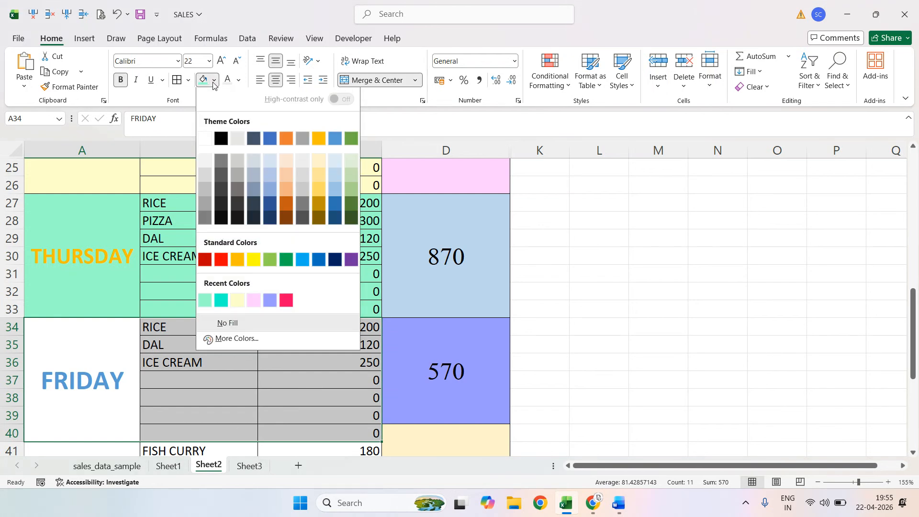
{"action": "left_click", "coordinate": [235, 340]}
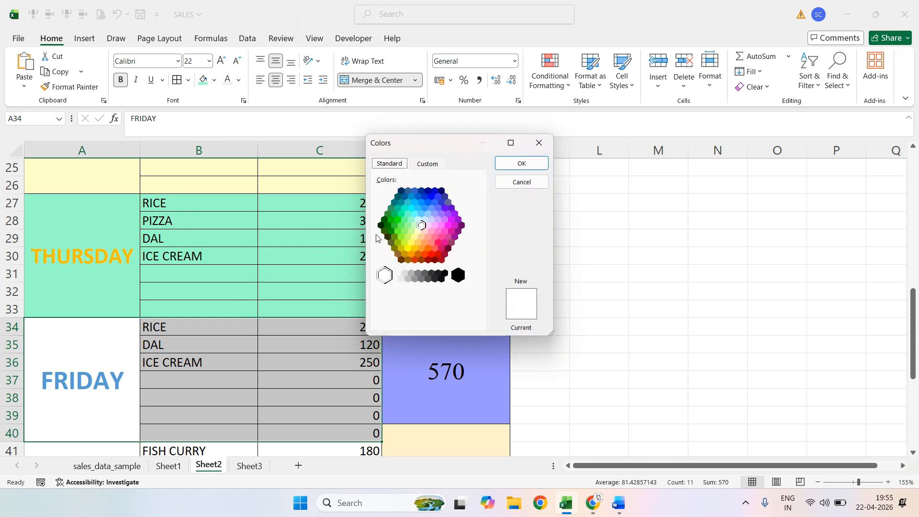
{"action": "left_click", "coordinate": [437, 226]}
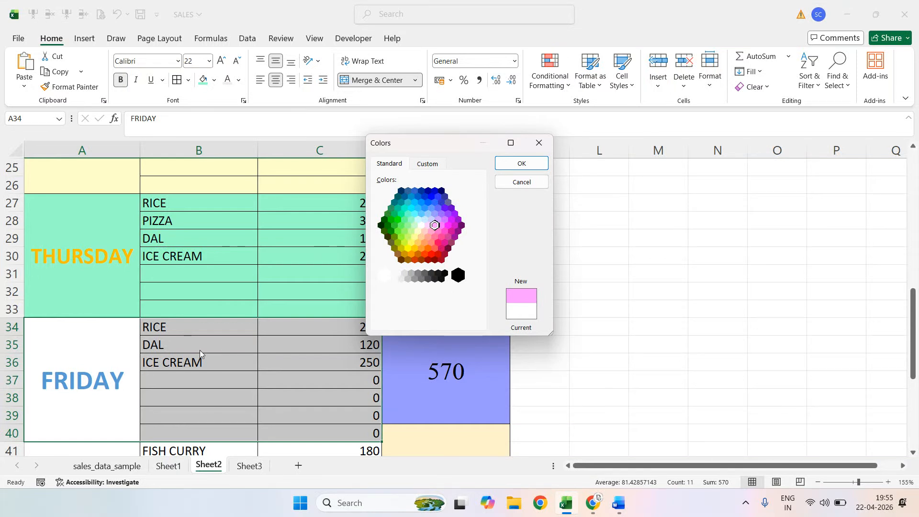
{"action": "left_click", "coordinate": [522, 163]}
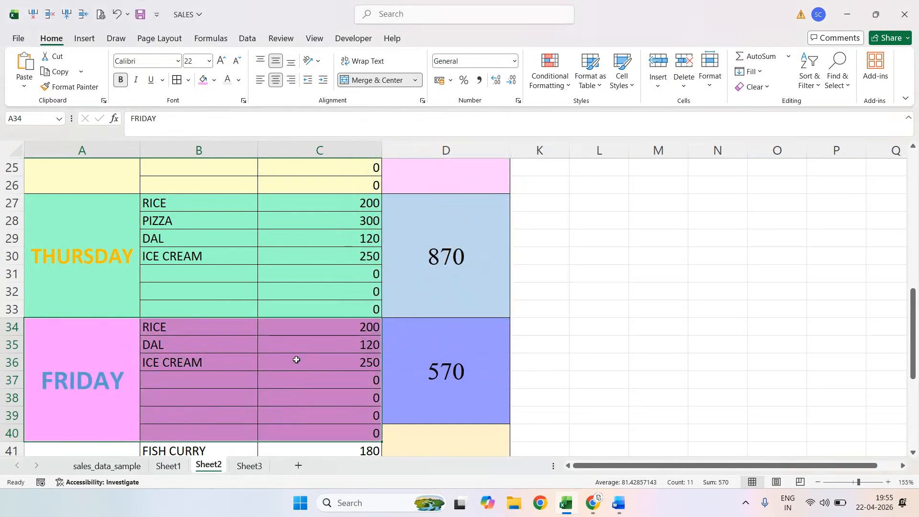
Step: Delete sheet row 40, the empty last row of Friday's block
{"action": "scroll", "coordinate": [323, 312], "scroll_direction": "down", "scroll_amount": 3}
{"action": "left_click", "coordinate": [230, 323]}
{"action": "left_click", "coordinate": [444, 230]}
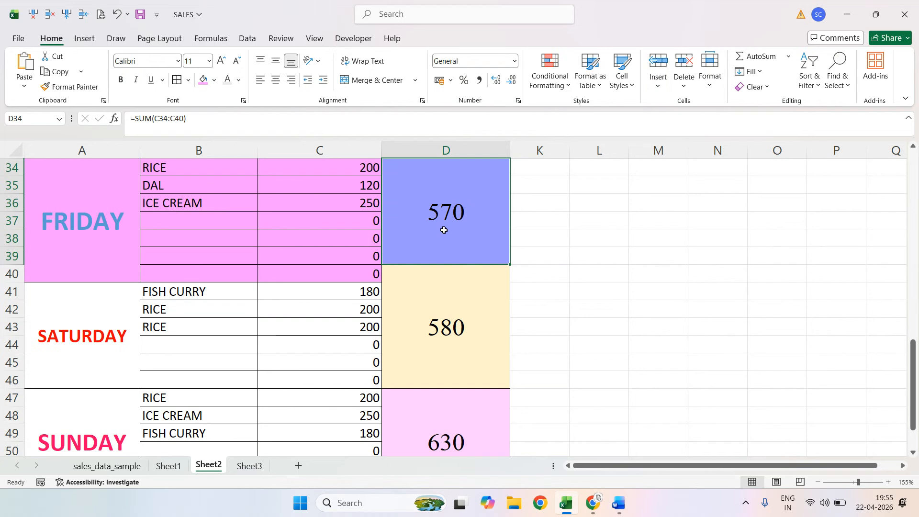
{"action": "left_click", "coordinate": [404, 291]}
{"action": "left_click_drag", "start_coordinate": [412, 257], "coordinate": [417, 239]}
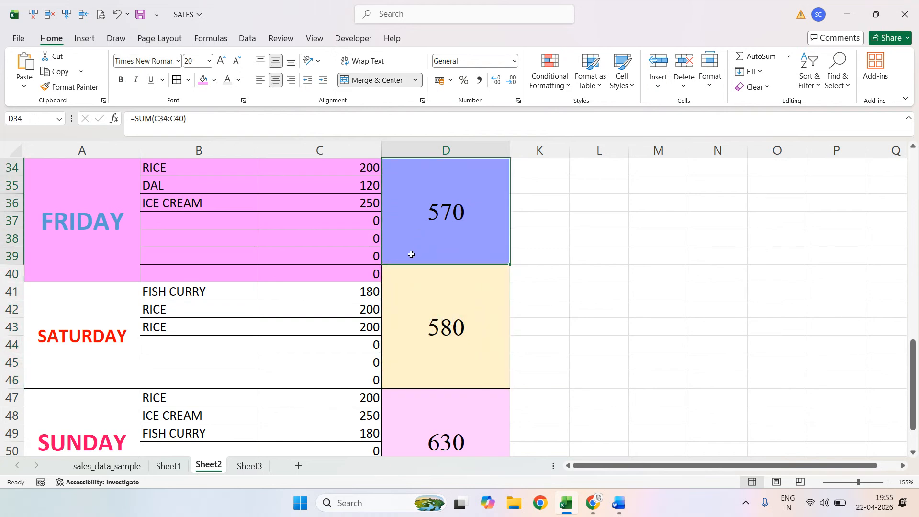
{"action": "left_click", "coordinate": [12, 274]}
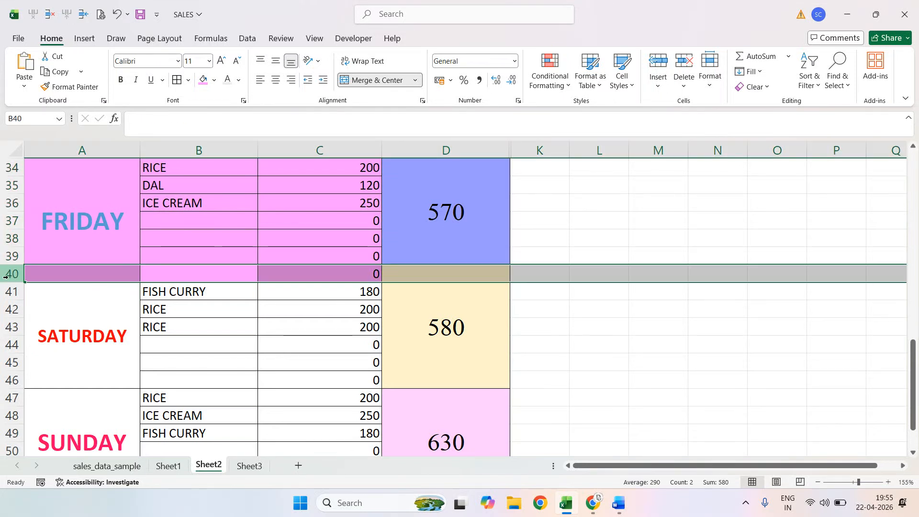
{"action": "left_click", "coordinate": [690, 57]}
{"action": "left_click", "coordinate": [313, 329]}
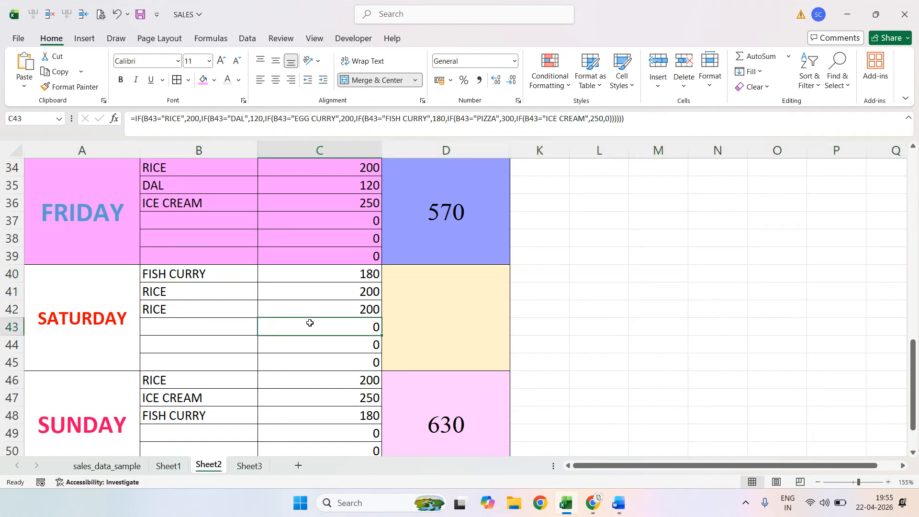
Step: Fill Saturday's day, food and calorie cells A40:C45 with light gray from the theme colors
{"action": "left_click_drag", "start_coordinate": [89, 320], "coordinate": [288, 293]}
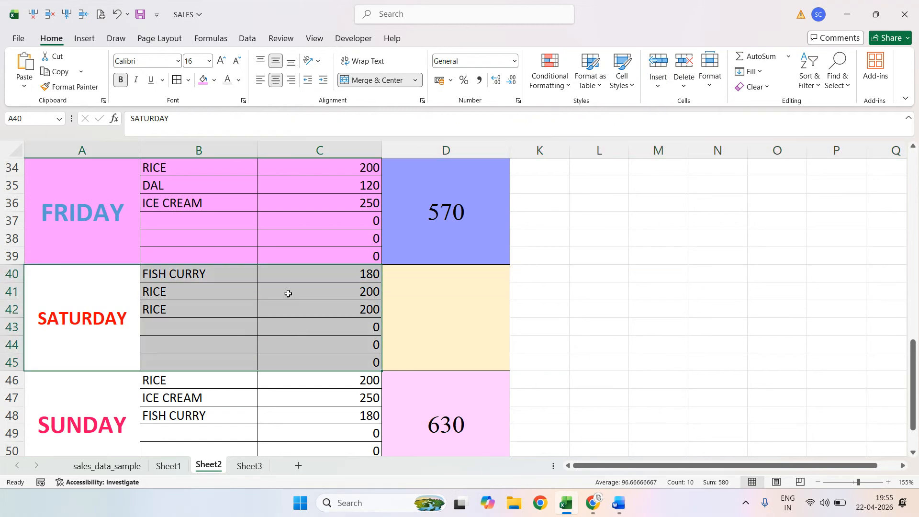
{"action": "left_click", "coordinate": [214, 80]}
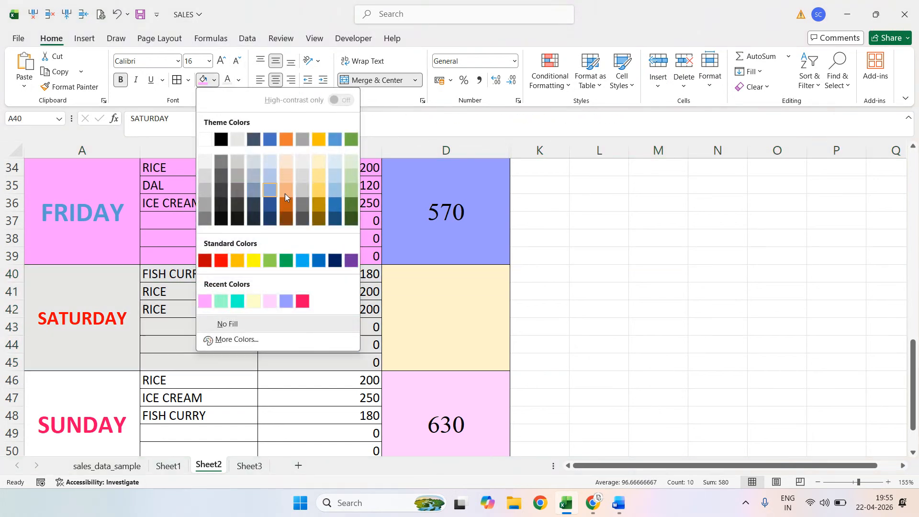
{"action": "left_click", "coordinate": [307, 177]}
Step: Fill Sunday's day, food and calorie cells A46:C51 with pale gold from the theme colors, after trying light green
{"action": "left_click_drag", "start_coordinate": [123, 400], "coordinate": [310, 379]}
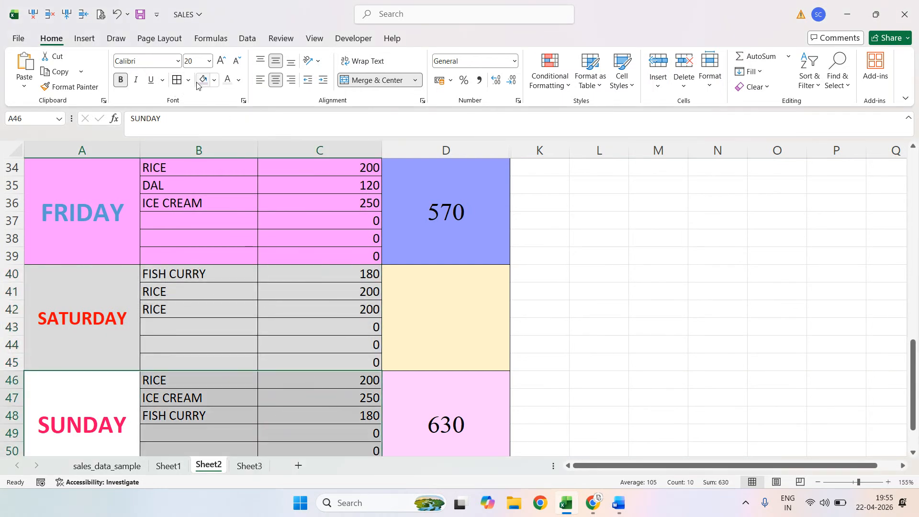
{"action": "left_click", "coordinate": [214, 80]}
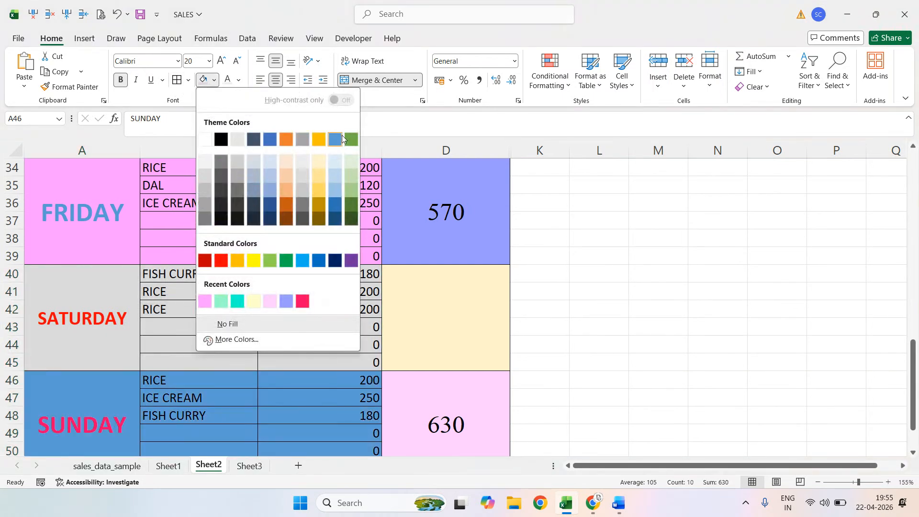
{"action": "left_click", "coordinate": [343, 159]}
{"action": "left_click", "coordinate": [213, 80]}
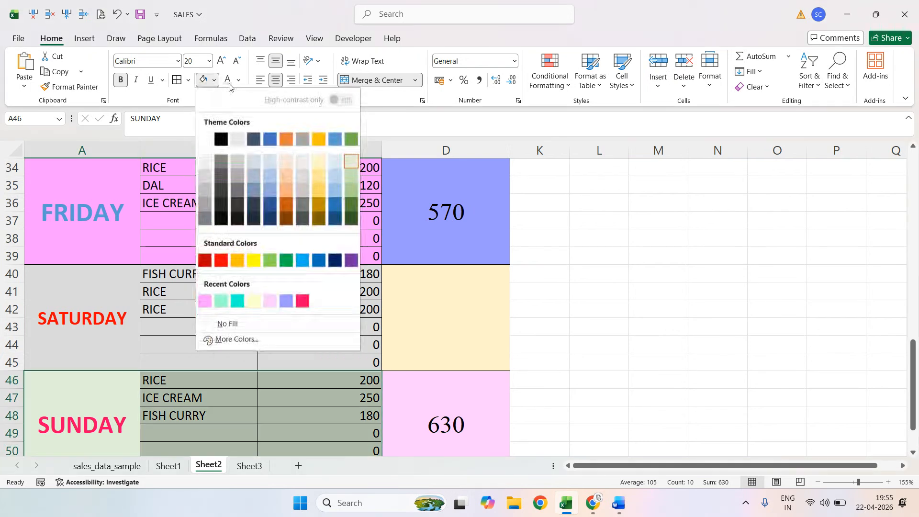
{"action": "left_click", "coordinate": [315, 160]}
Step: Look over the whole tracker from the title to Sunday's block to check the color fills of each day
{"action": "scroll", "coordinate": [285, 361], "scroll_direction": "up", "scroll_amount": 3}
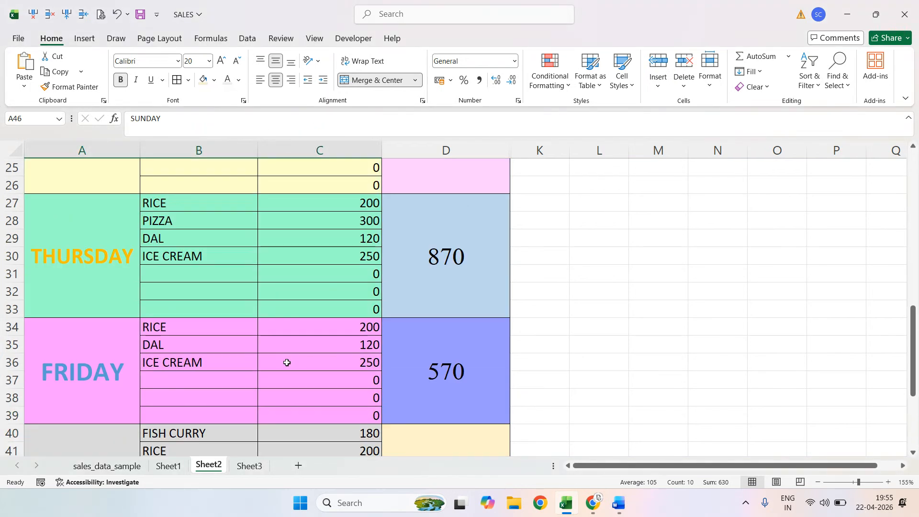
{"action": "scroll", "coordinate": [285, 361], "scroll_direction": "down", "scroll_amount": 3}
{"action": "scroll", "coordinate": [286, 346], "scroll_direction": "down", "scroll_amount": 3}
{"action": "scroll", "coordinate": [286, 346], "scroll_direction": "up", "scroll_amount": 14}
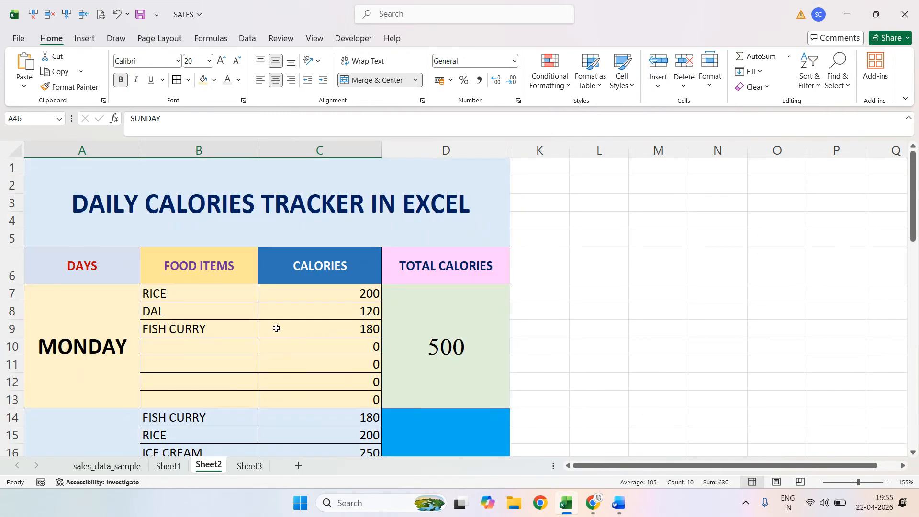
{"action": "scroll", "coordinate": [276, 328], "scroll_direction": "down", "scroll_amount": 3, "text": "ctrl"}
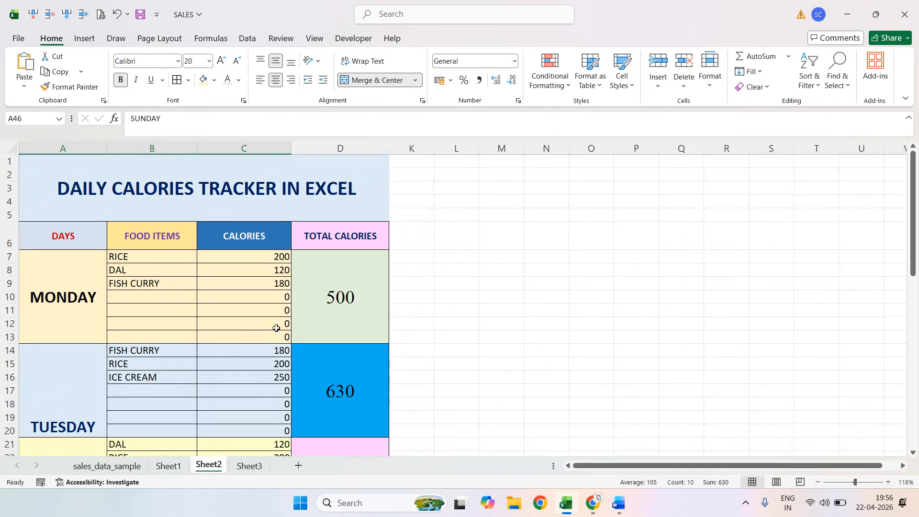
{"action": "scroll", "coordinate": [378, 431], "scroll_direction": "down", "scroll_amount": 2}
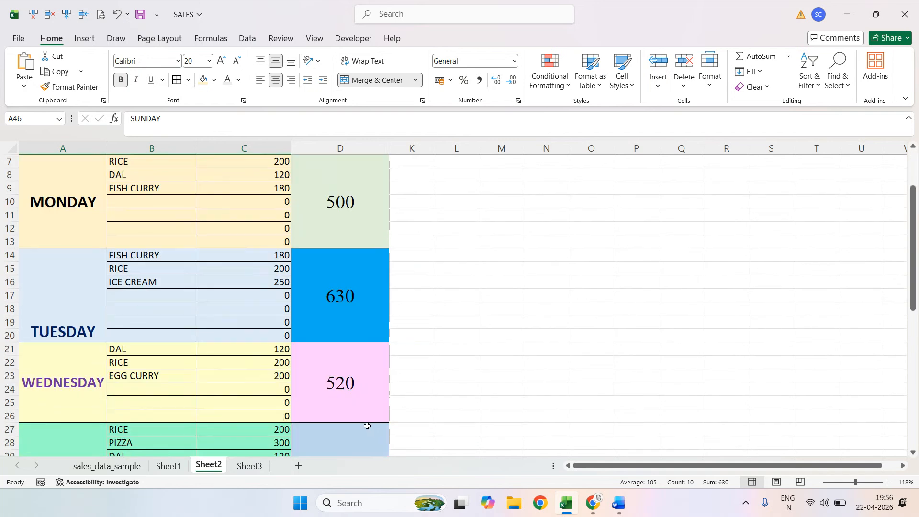
{"action": "scroll", "coordinate": [366, 425], "scroll_direction": "up", "scroll_amount": 2}
{"action": "scroll", "coordinate": [367, 425], "scroll_direction": "down", "scroll_amount": 10}
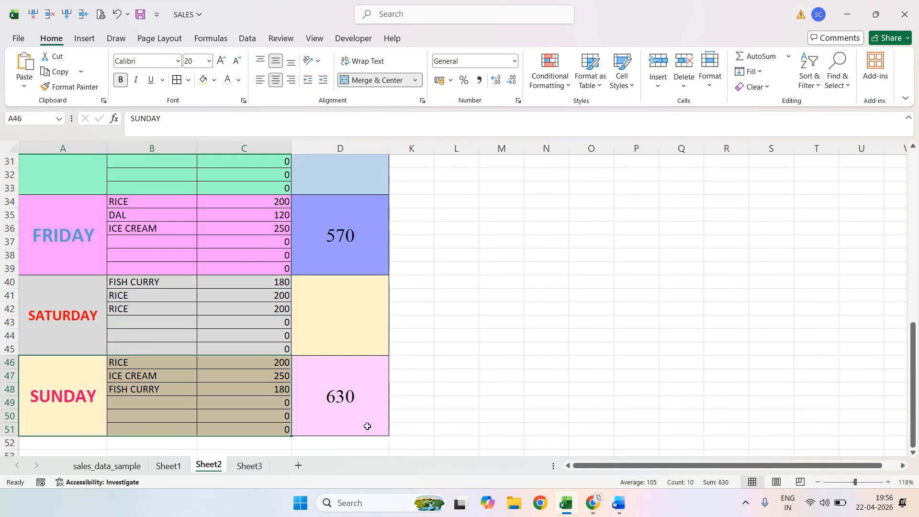
{"action": "scroll", "coordinate": [367, 425], "scroll_direction": "up", "scroll_amount": 4}
{"action": "scroll", "coordinate": [367, 425], "scroll_direction": "up", "scroll_amount": 6}
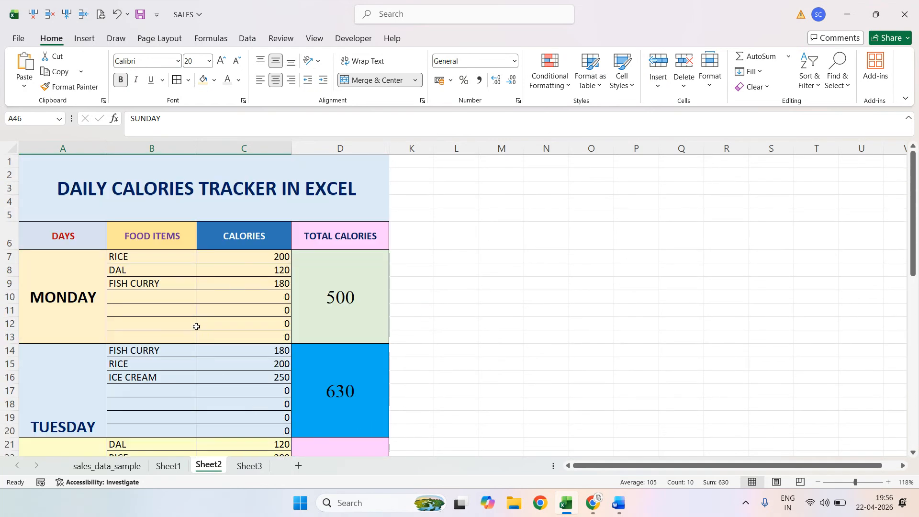
Step: Choose ICE CREAM as Monday's food item in B10 and check its calorie formula and Monday's total
{"action": "left_click", "coordinate": [174, 296]}
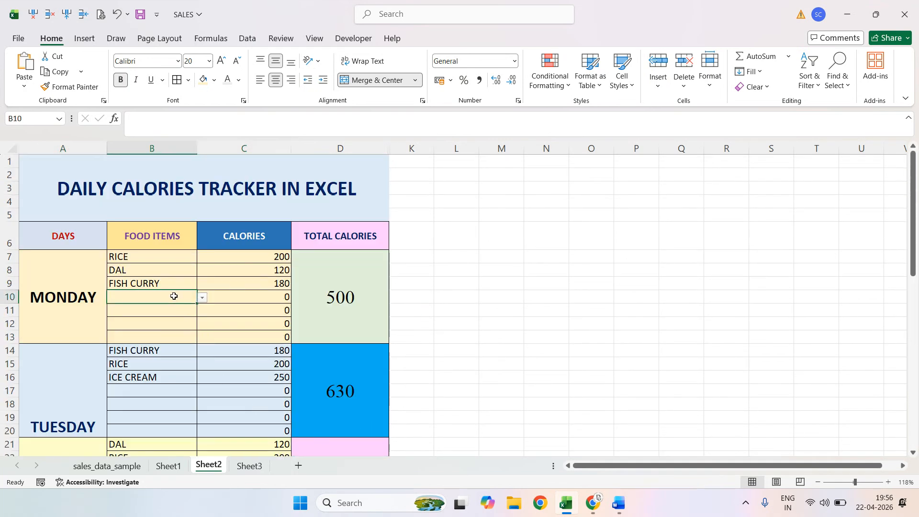
{"action": "left_click", "coordinate": [208, 300]}
{"action": "left_click", "coordinate": [183, 296]}
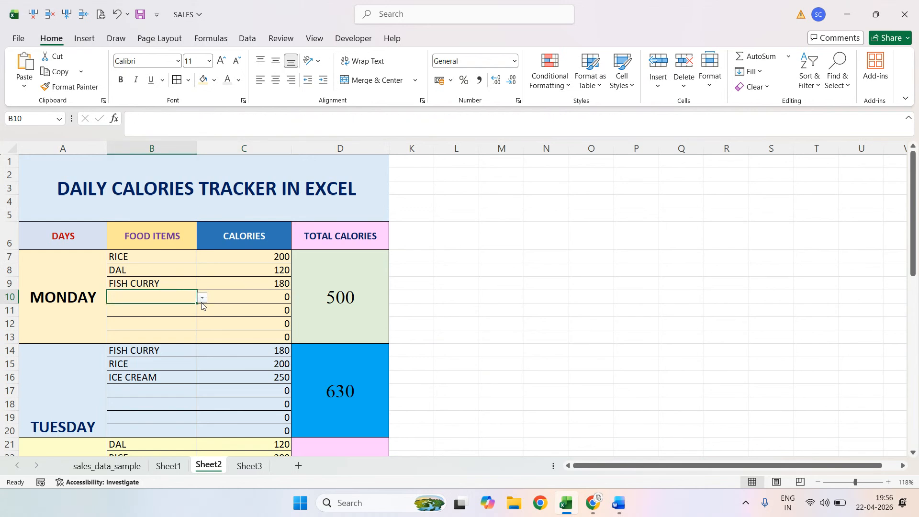
{"action": "left_click", "coordinate": [202, 301]}
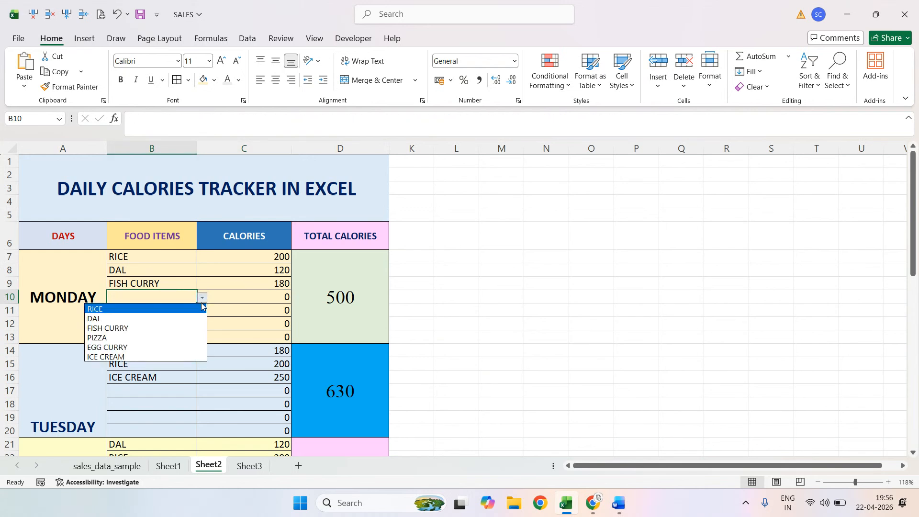
{"action": "left_click", "coordinate": [190, 357]}
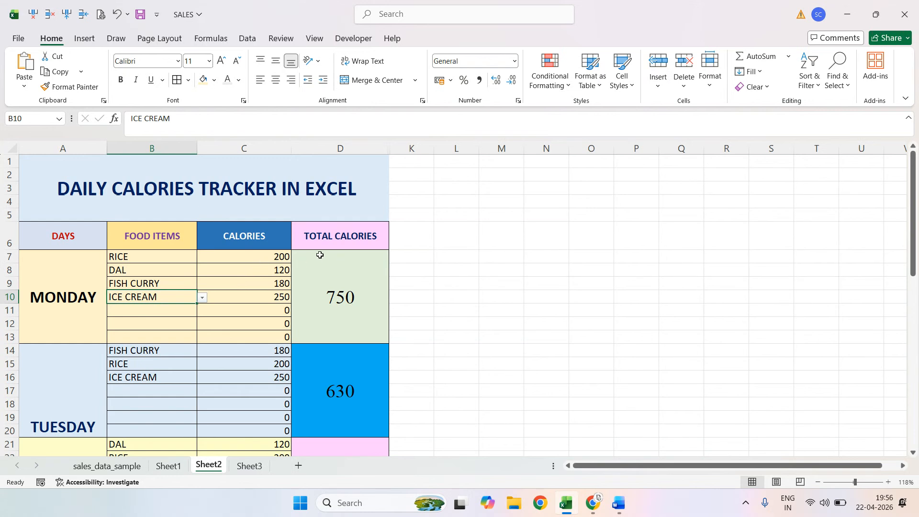
{"action": "left_click_drag", "start_coordinate": [266, 258], "coordinate": [276, 306]}
{"action": "left_click", "coordinate": [279, 296]}
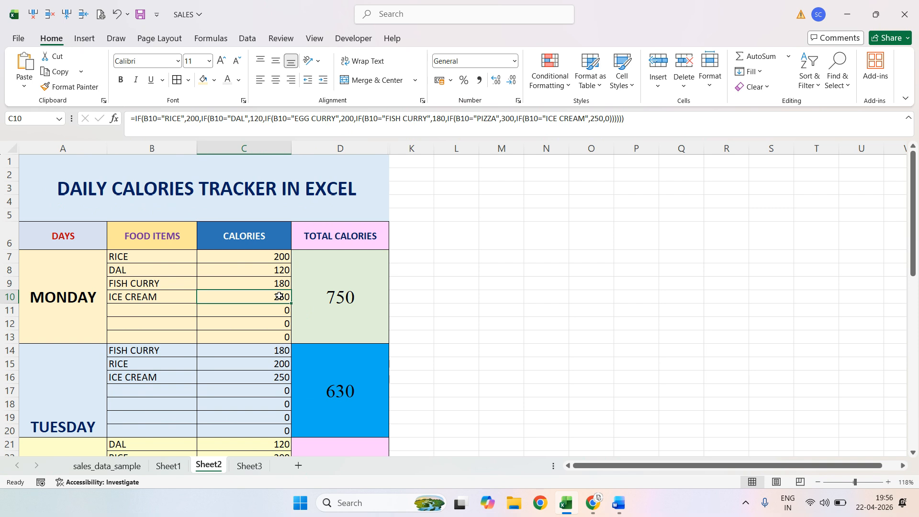
{"action": "left_click", "coordinate": [333, 297]}
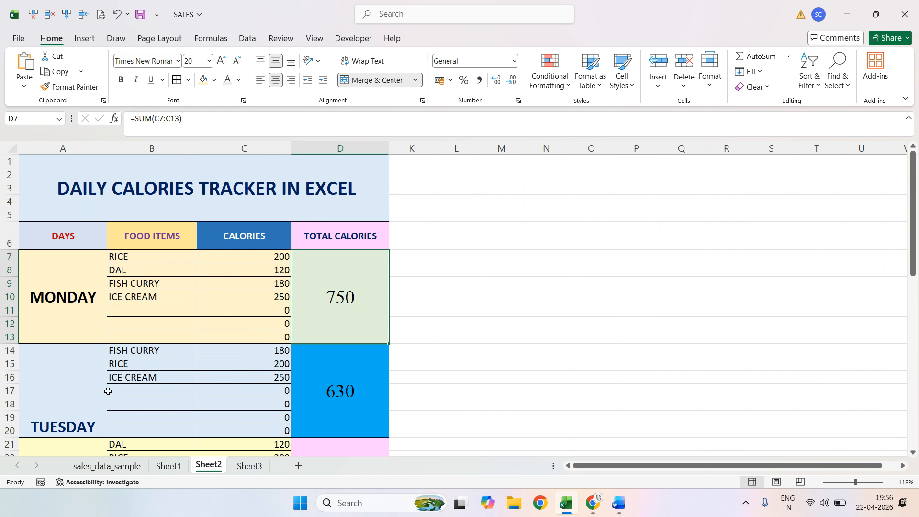
Step: Choose EGG CURRY as Tuesday's food item in B17 and check Tuesday's total calories
{"action": "left_click", "coordinate": [159, 391]}
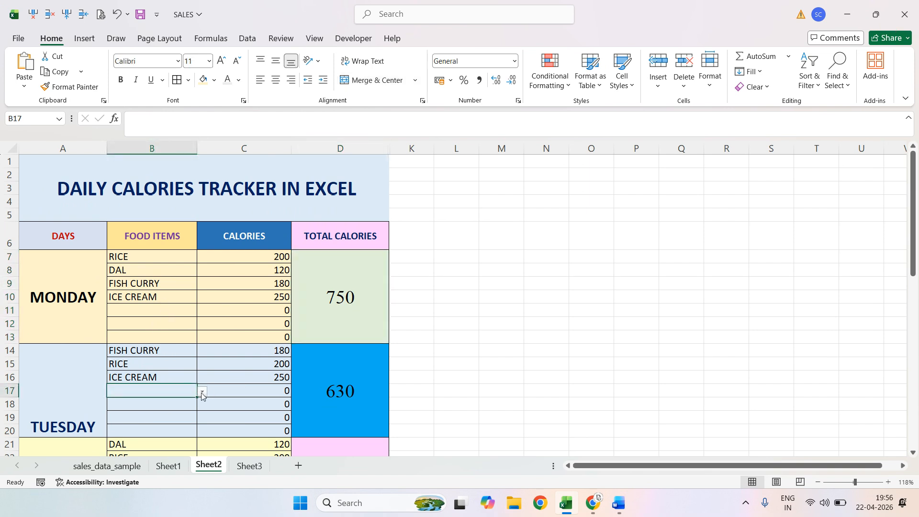
{"action": "left_click", "coordinate": [202, 392]}
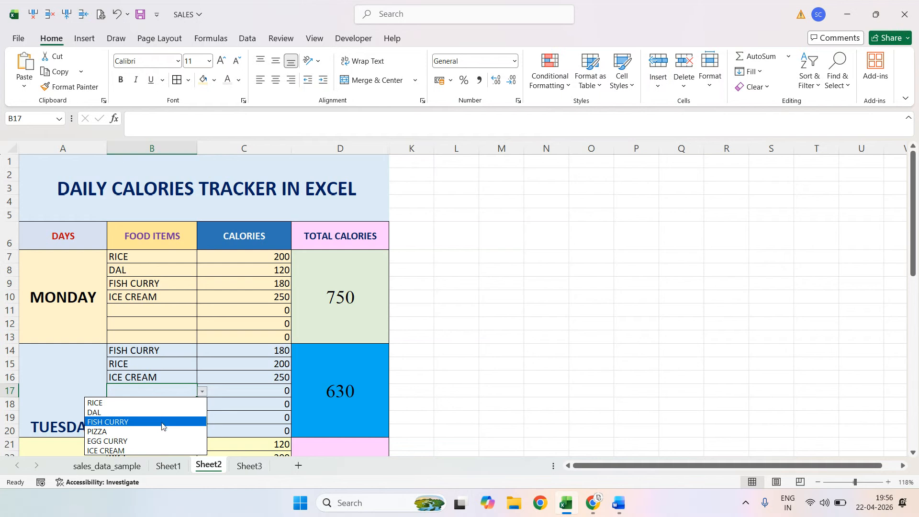
{"action": "left_click", "coordinate": [162, 440]}
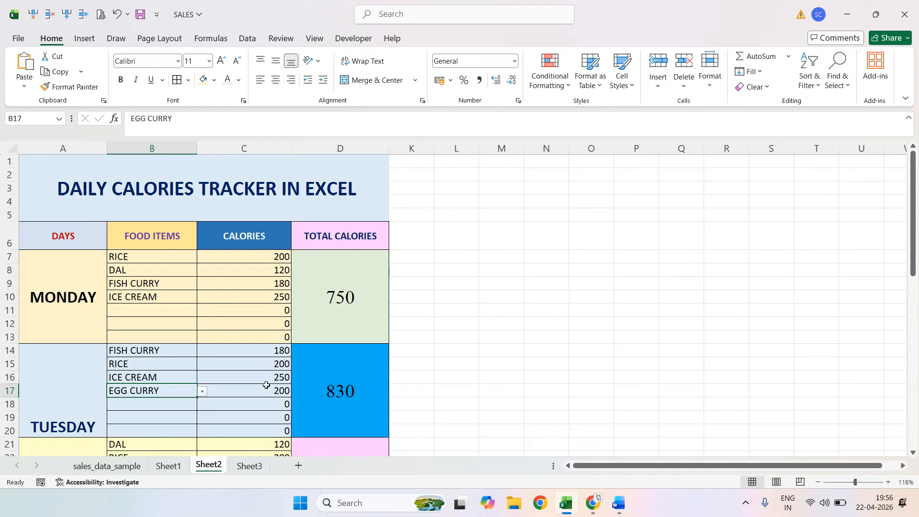
{"action": "left_click", "coordinate": [344, 385]}
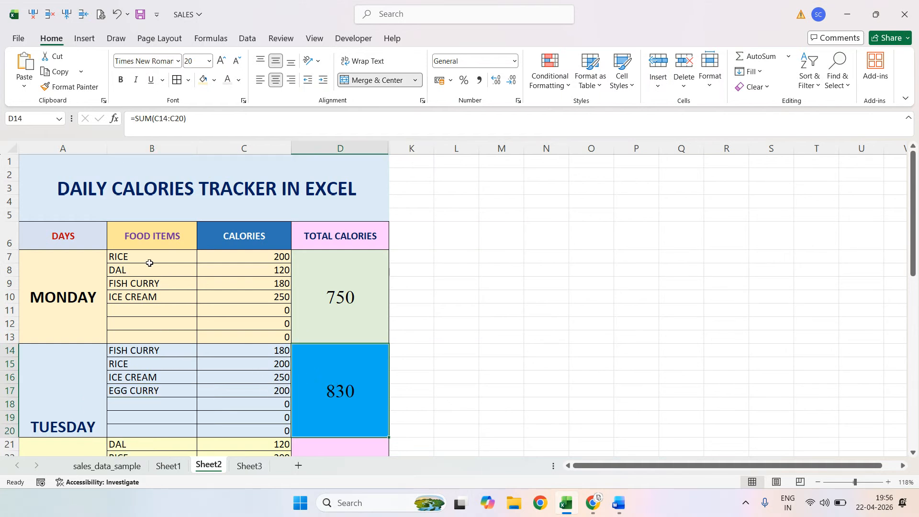
Step: Make the food items, calories and total calories in B7:D51 bold for all days
{"action": "left_click_drag", "start_coordinate": [150, 263], "coordinate": [326, 429]}
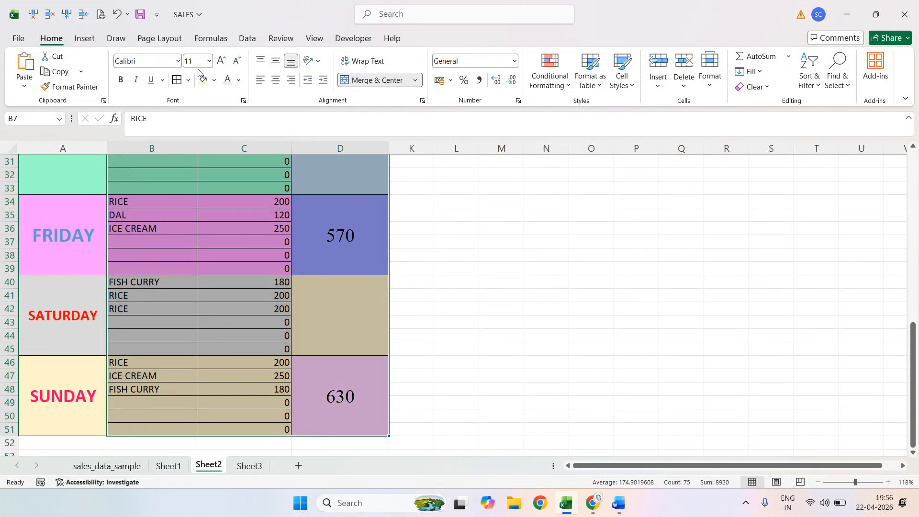
{"action": "left_click", "coordinate": [121, 80]}
{"action": "scroll", "coordinate": [181, 335], "scroll_direction": "up", "scroll_amount": 10}
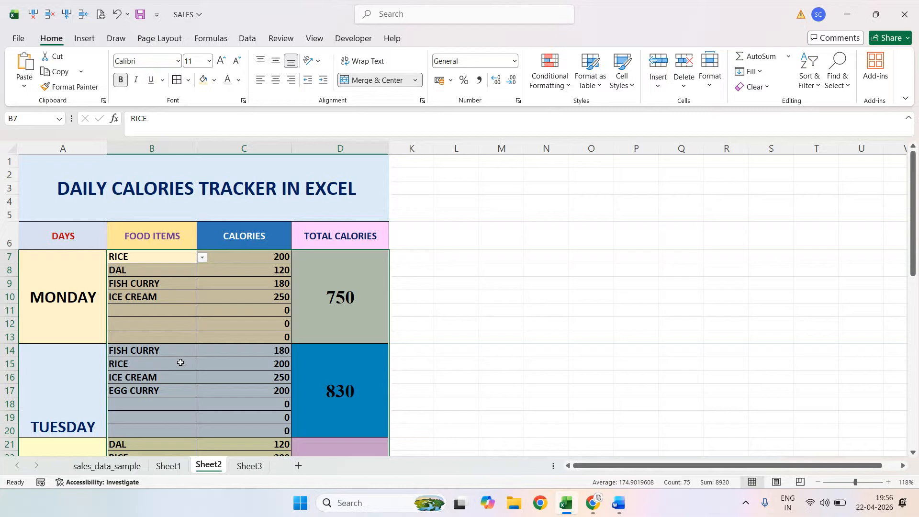
{"action": "left_click", "coordinate": [181, 355]}
{"action": "scroll", "coordinate": [220, 332], "scroll_direction": "up", "scroll_amount": 4, "text": "ctrl"}
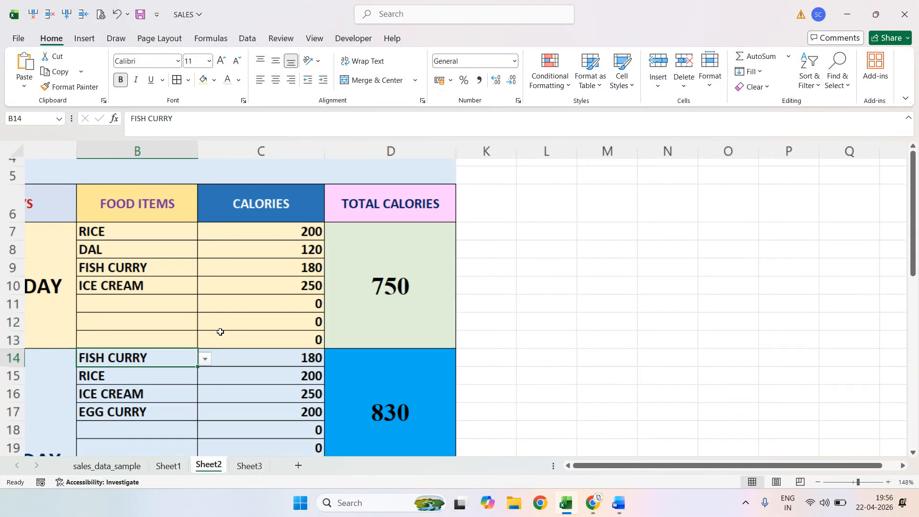
{"action": "left_click_drag", "start_coordinate": [694, 468], "coordinate": [662, 471]}
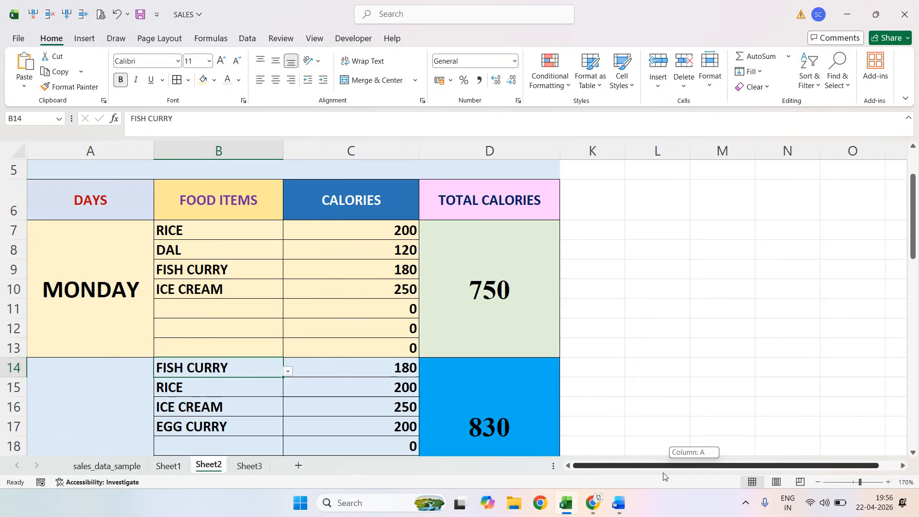
{"action": "scroll", "coordinate": [576, 379], "scroll_direction": "up", "scroll_amount": 2}
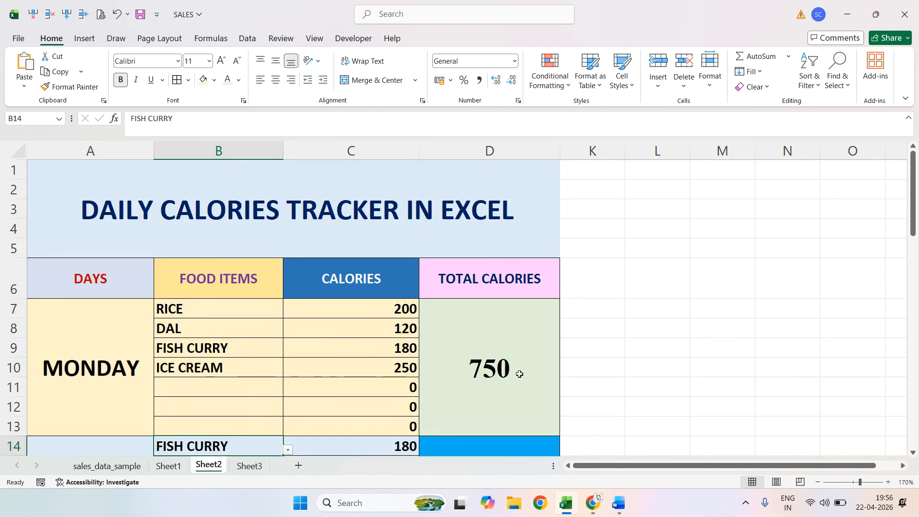
{"action": "left_click", "coordinate": [848, 7]}
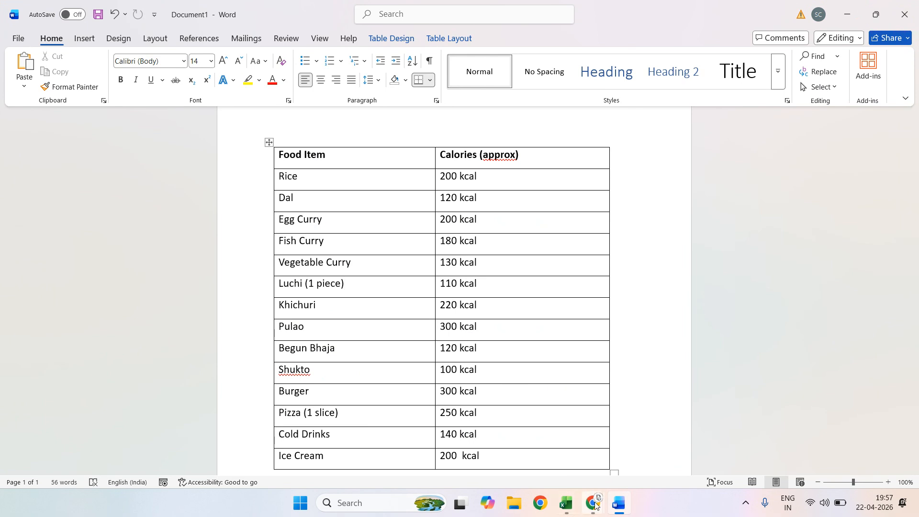
{"action": "mouse_move", "coordinate": [596, 503]}
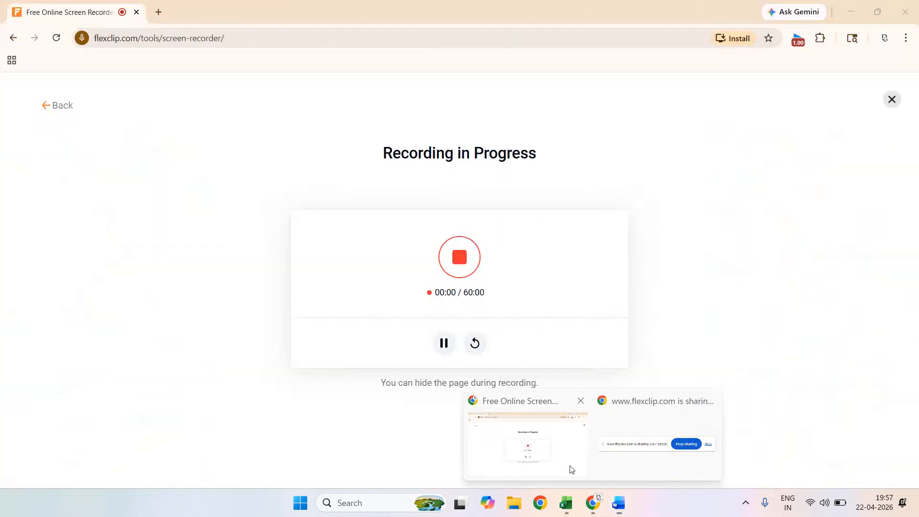
{"action": "left_click", "coordinate": [570, 467]}
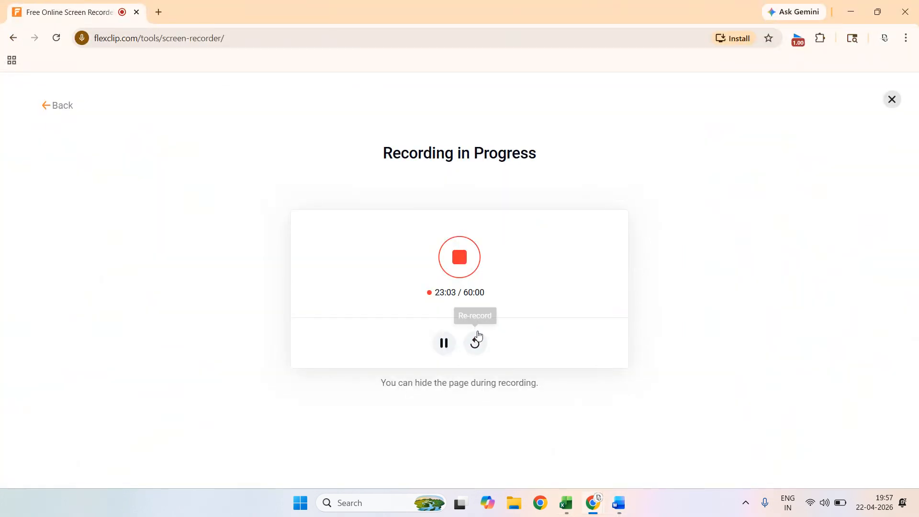